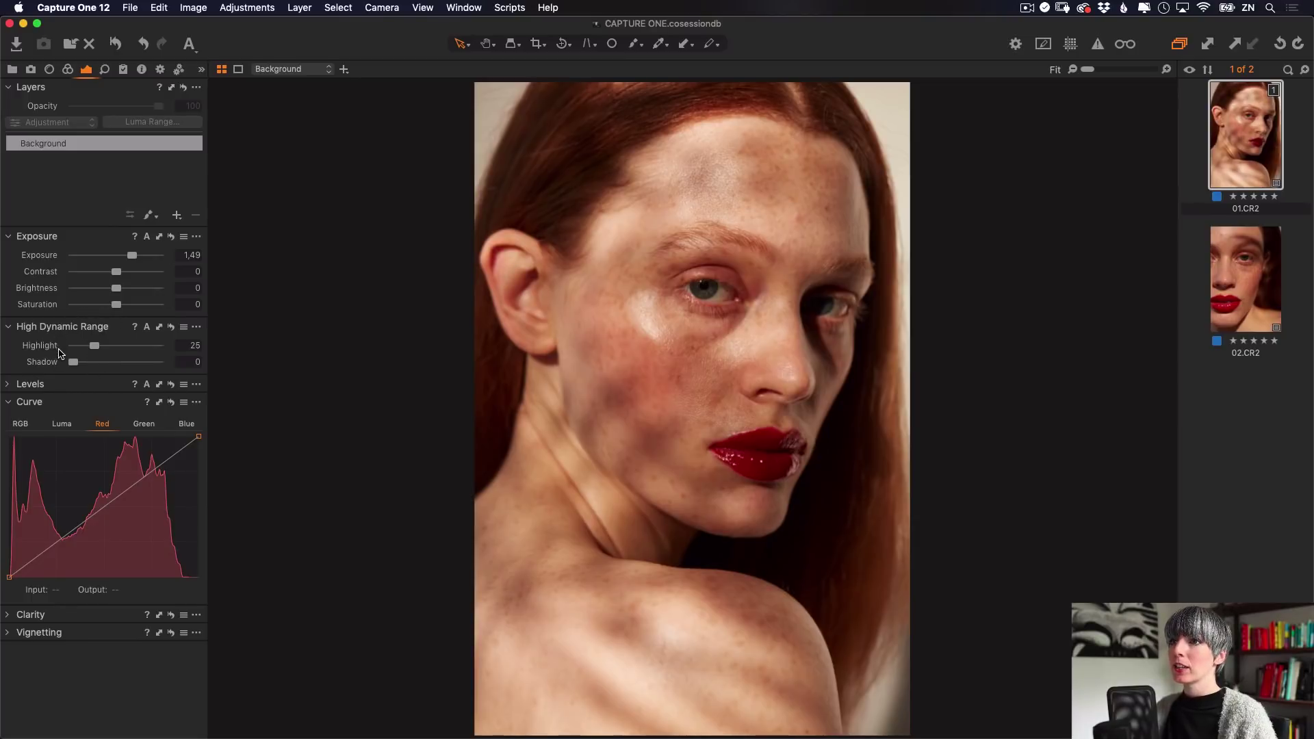
- Add a new filled adjustment layer above the background and name it Shadows
{"action": "left_click", "coordinate": [176, 217]}
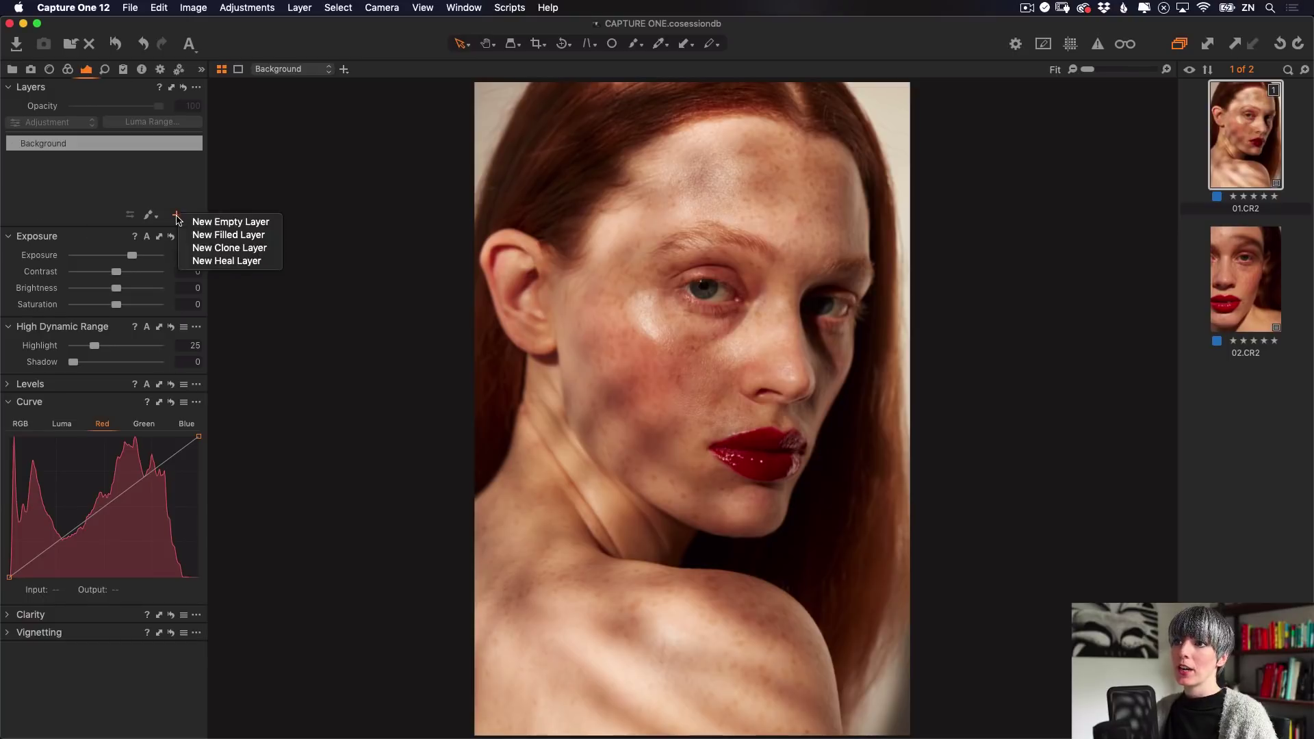
{"action": "left_click", "coordinate": [233, 235]}
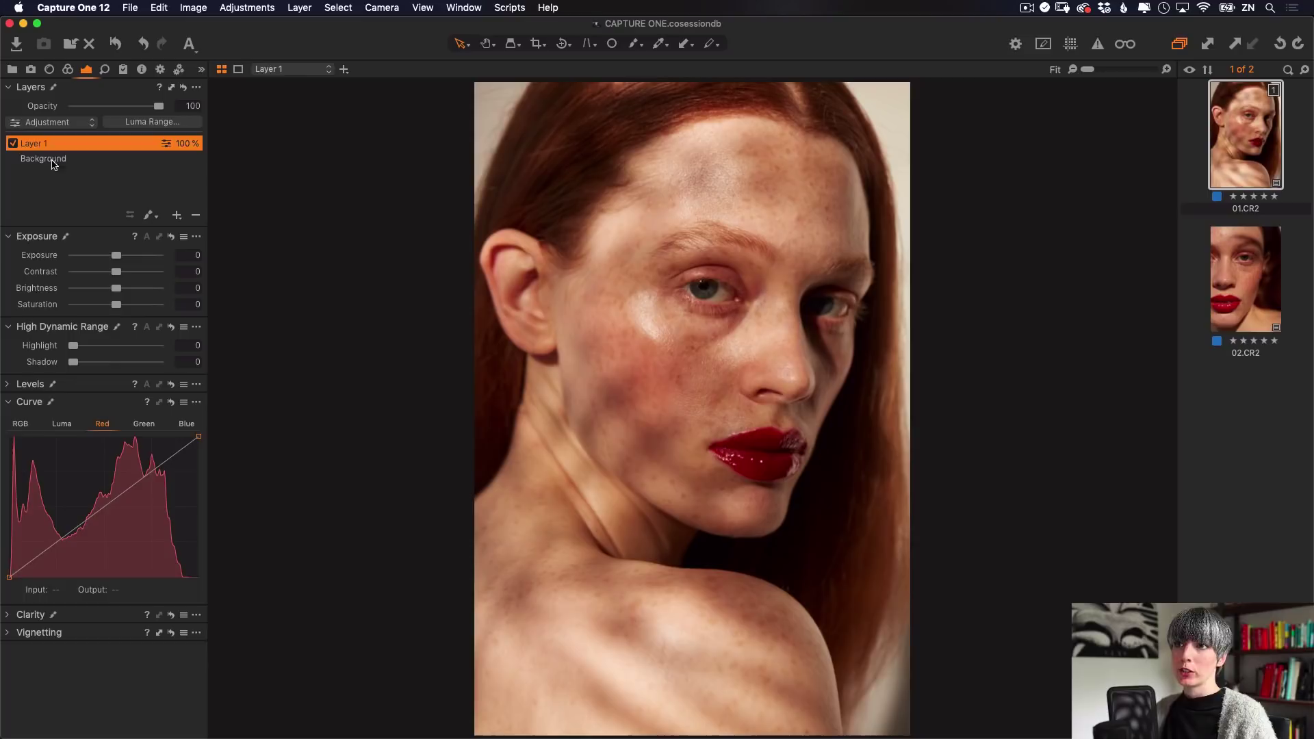
{"action": "double_click", "coordinate": [41, 143]}
{"action": "type", "text": "Shadows"}
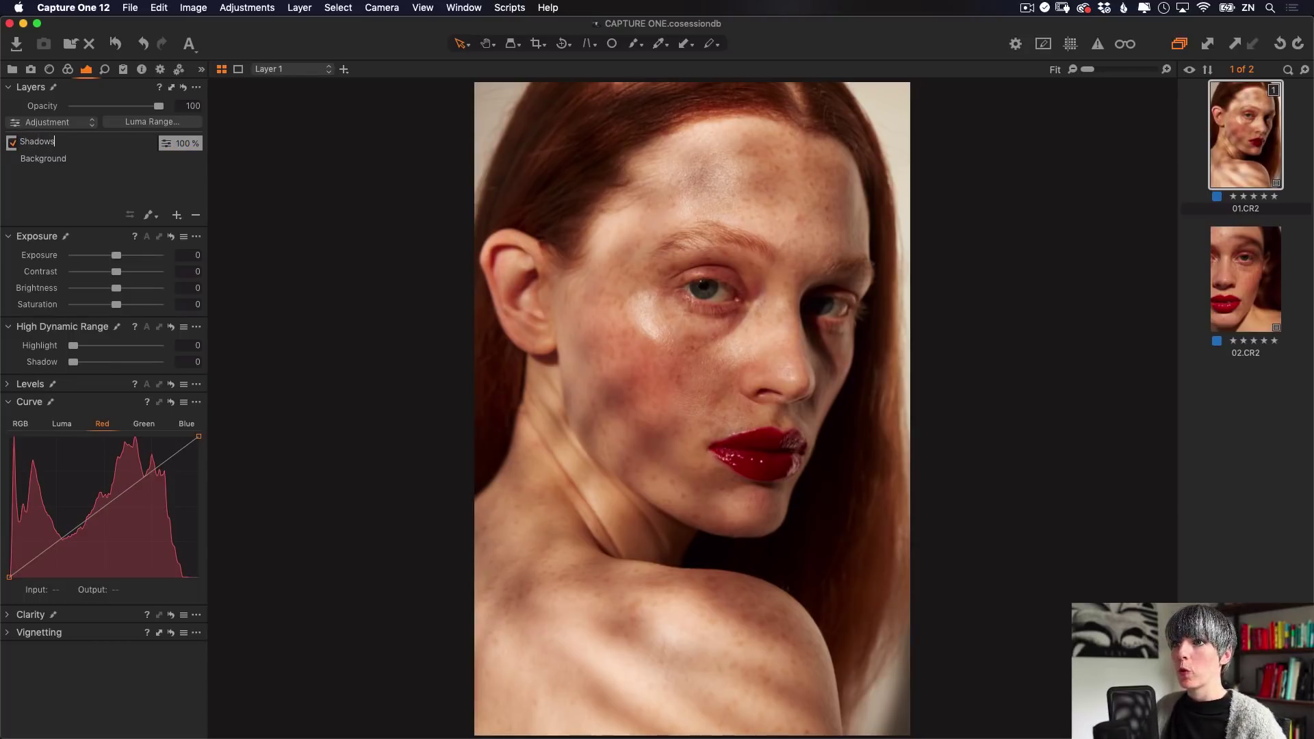
{"action": "key", "text": "Return"}
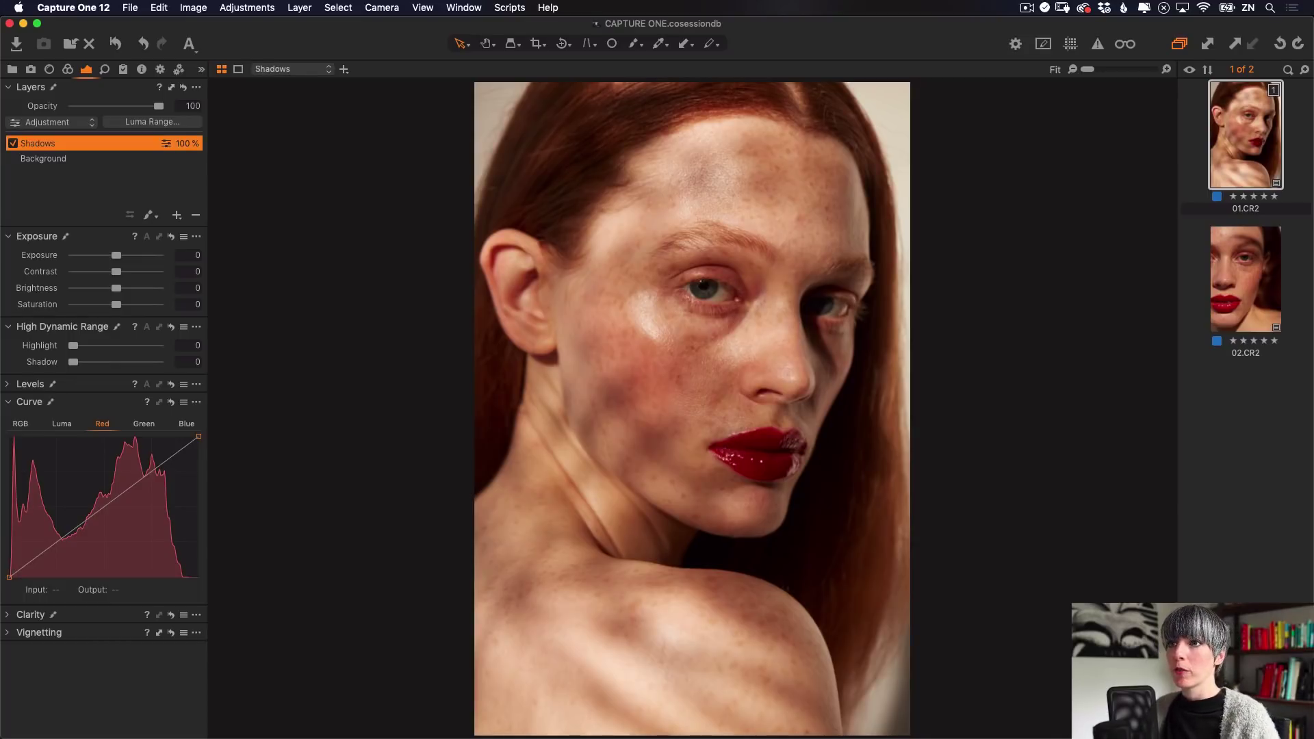
- Restrict the Shadows layer's luma range to 0–69 with a falloff of 0–150, with the mask displayed
{"action": "left_click", "coordinate": [185, 124]}
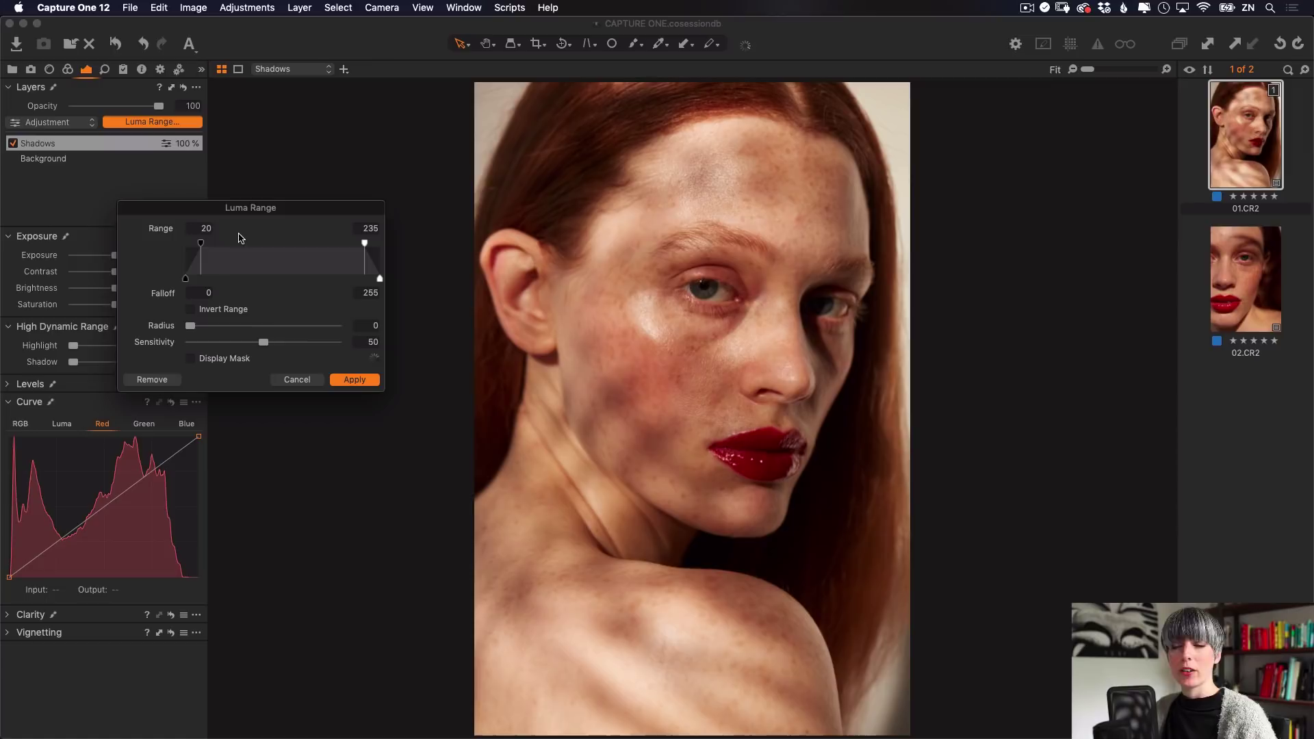
{"action": "left_click", "coordinate": [191, 359]}
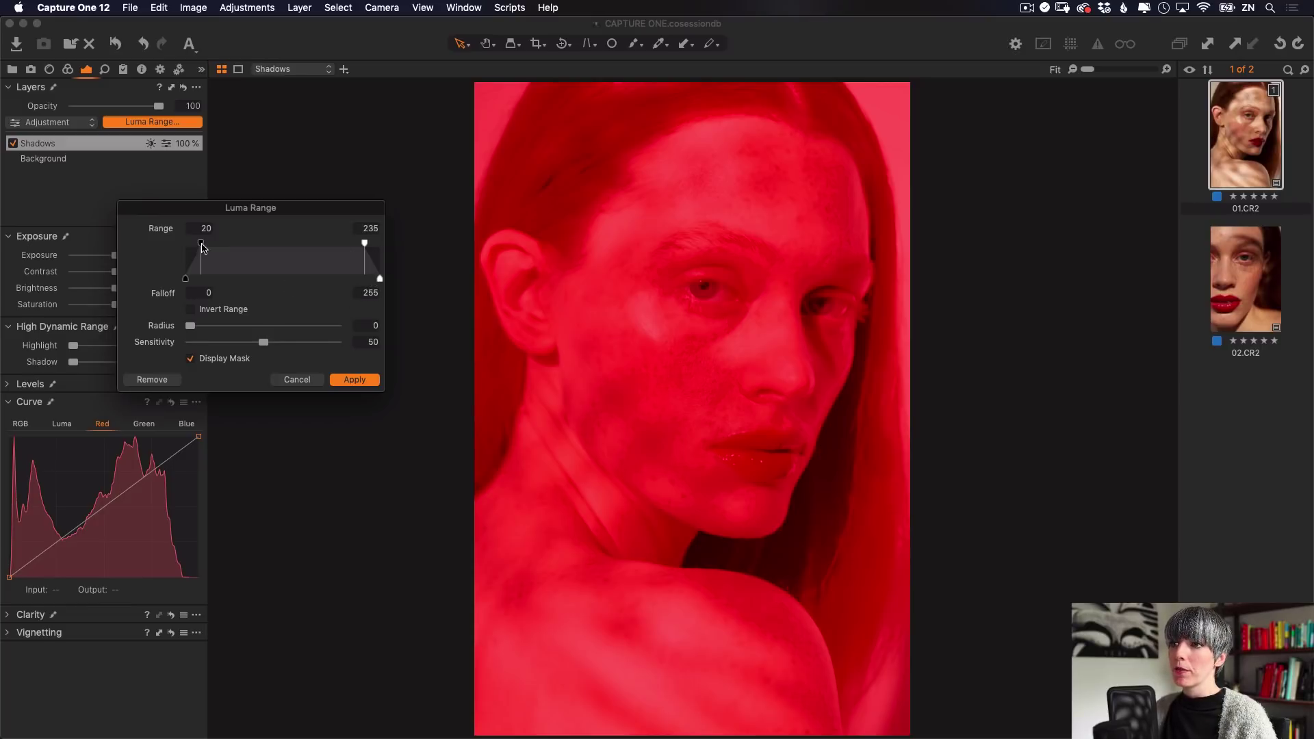
{"action": "left_click_drag", "start_coordinate": [200, 247], "coordinate": [295, 248]}
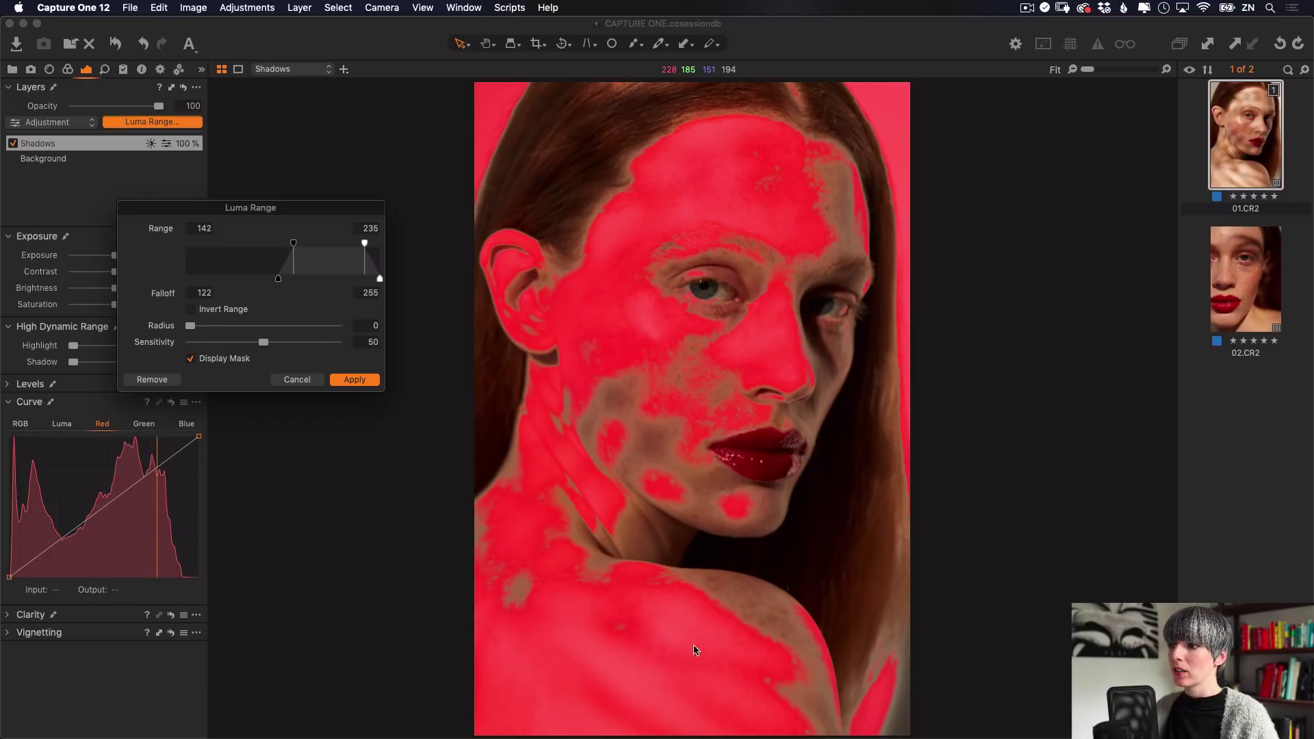
{"action": "double_click", "coordinate": [294, 245]}
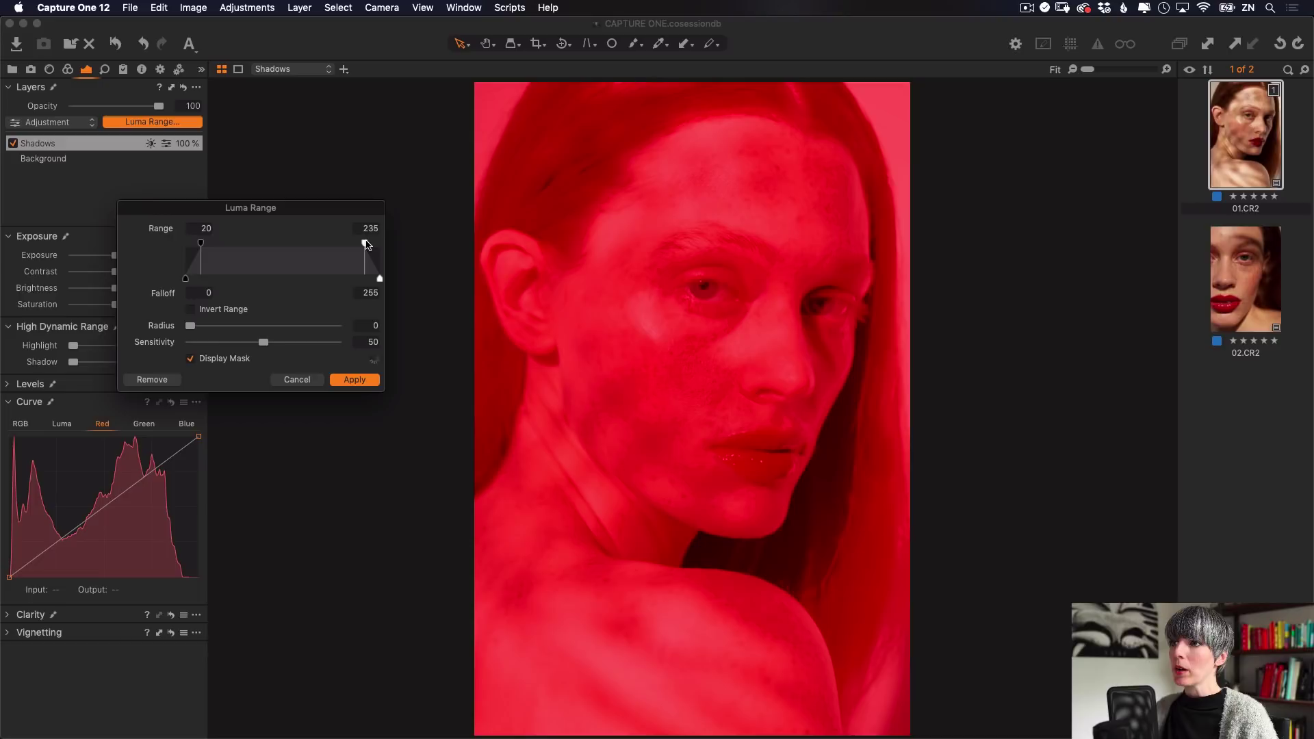
{"action": "left_click_drag", "start_coordinate": [366, 245], "coordinate": [266, 246]}
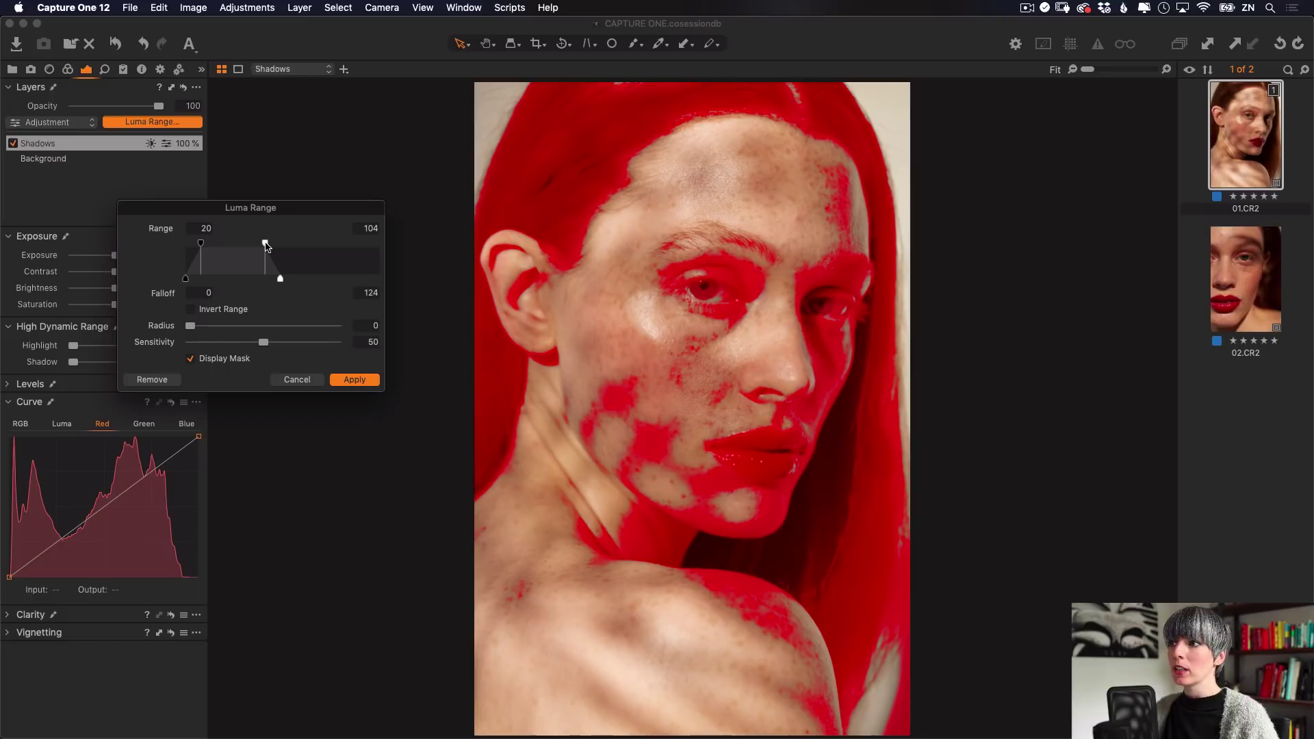
{"action": "left_click_drag", "start_coordinate": [266, 246], "coordinate": [261, 245]}
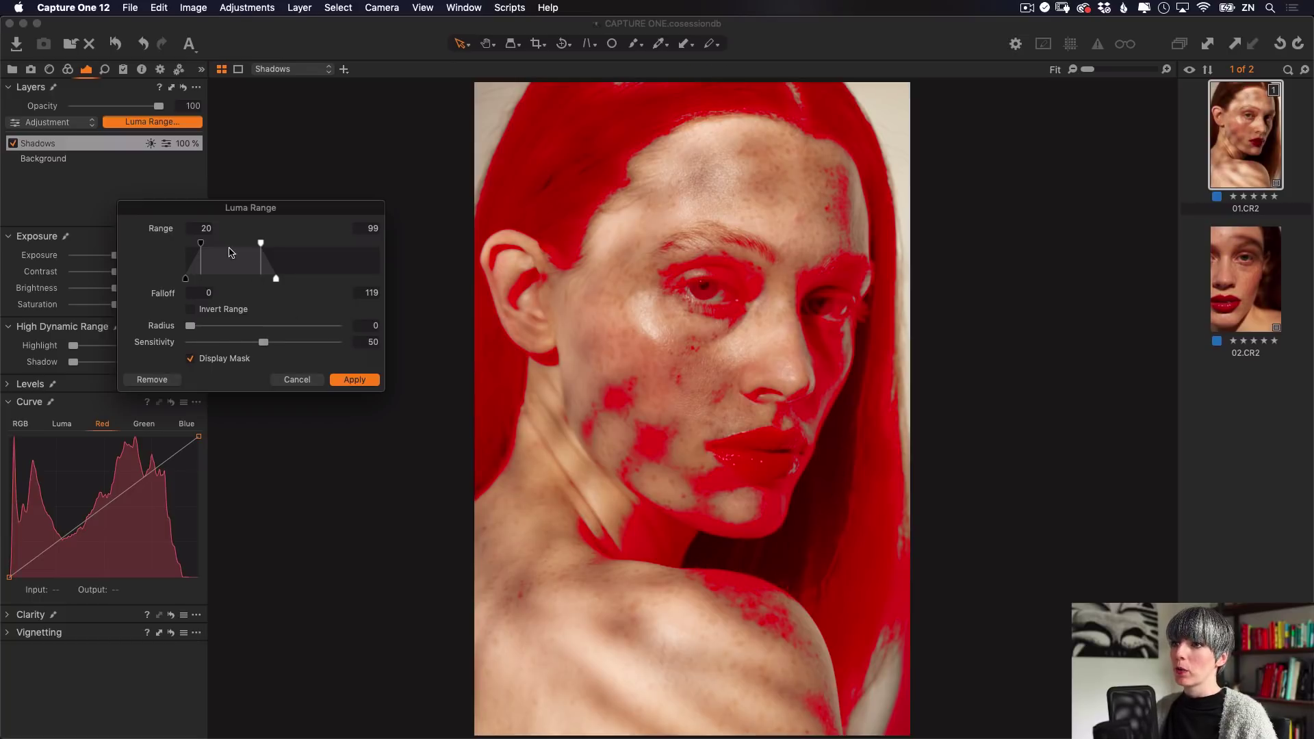
{"action": "left_click_drag", "start_coordinate": [201, 248], "coordinate": [178, 248]}
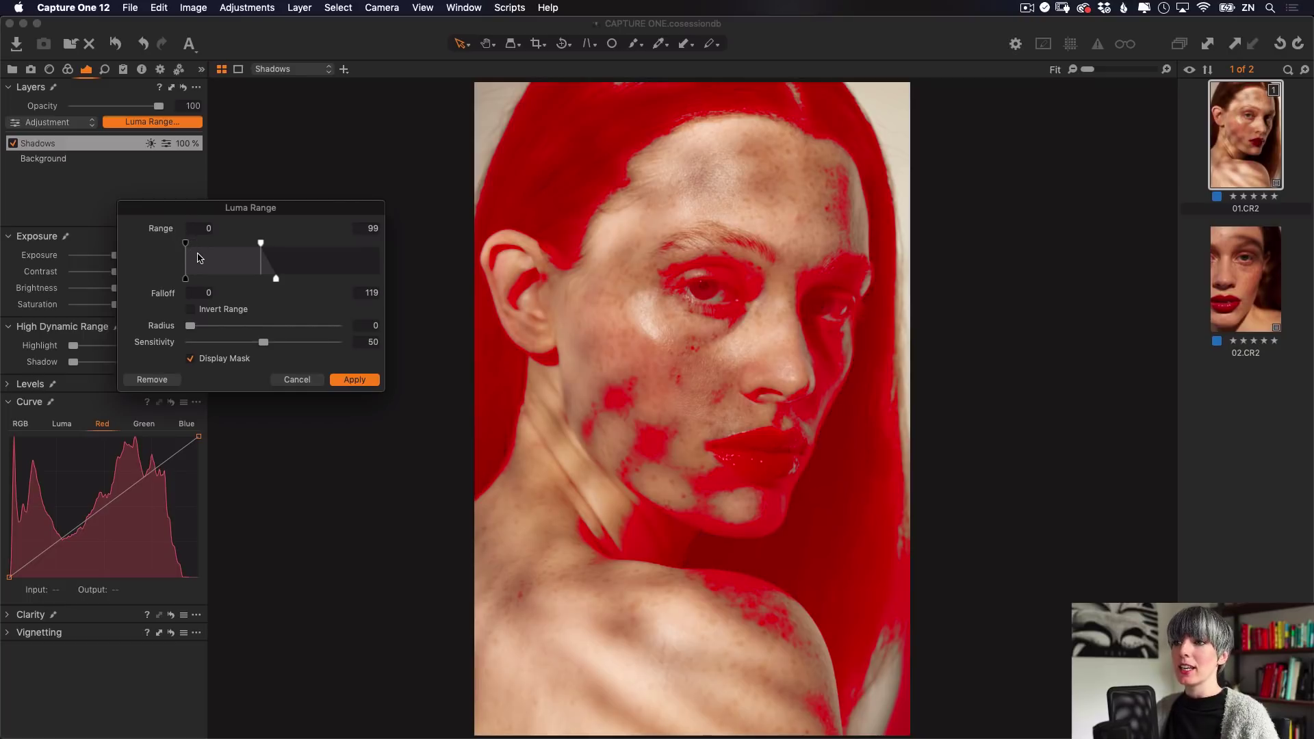
{"action": "left_click_drag", "start_coordinate": [262, 247], "coordinate": [245, 246]}
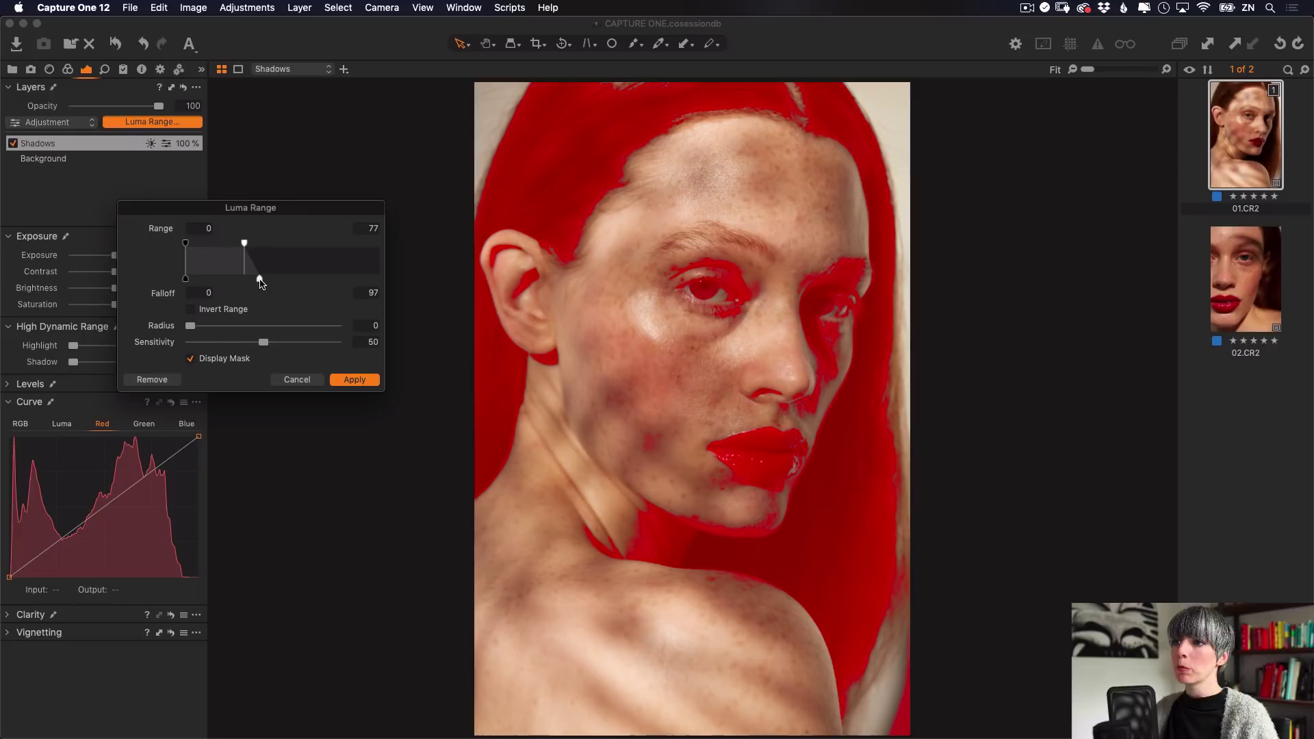
{"action": "left_click_drag", "start_coordinate": [261, 280], "coordinate": [292, 281]}
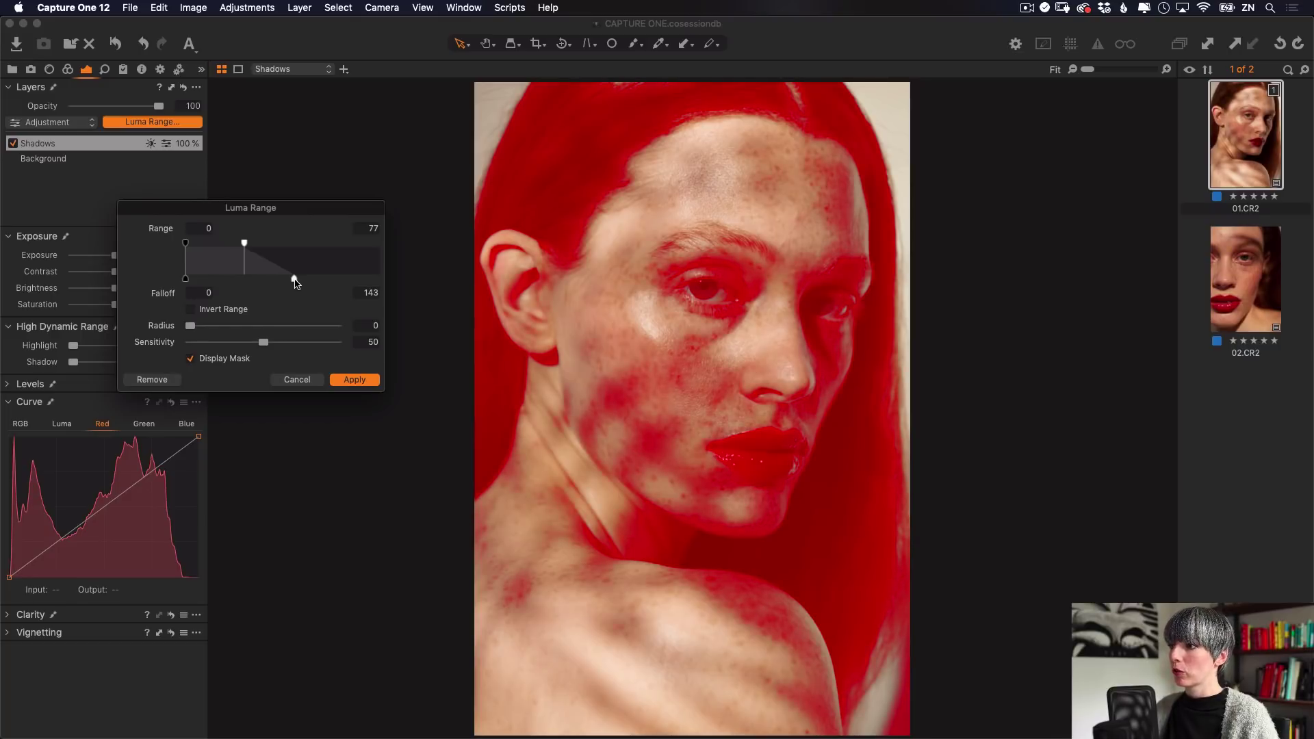
{"action": "mouse_move", "coordinate": [295, 283]}
{"action": "left_mouse_down"}
{"action": "mouse_move", "coordinate": [255, 282]}
{"action": "mouse_move", "coordinate": [306, 282]}
{"action": "left_mouse_up"}
{"action": "left_click_drag", "start_coordinate": [244, 244], "coordinate": [238, 246]}
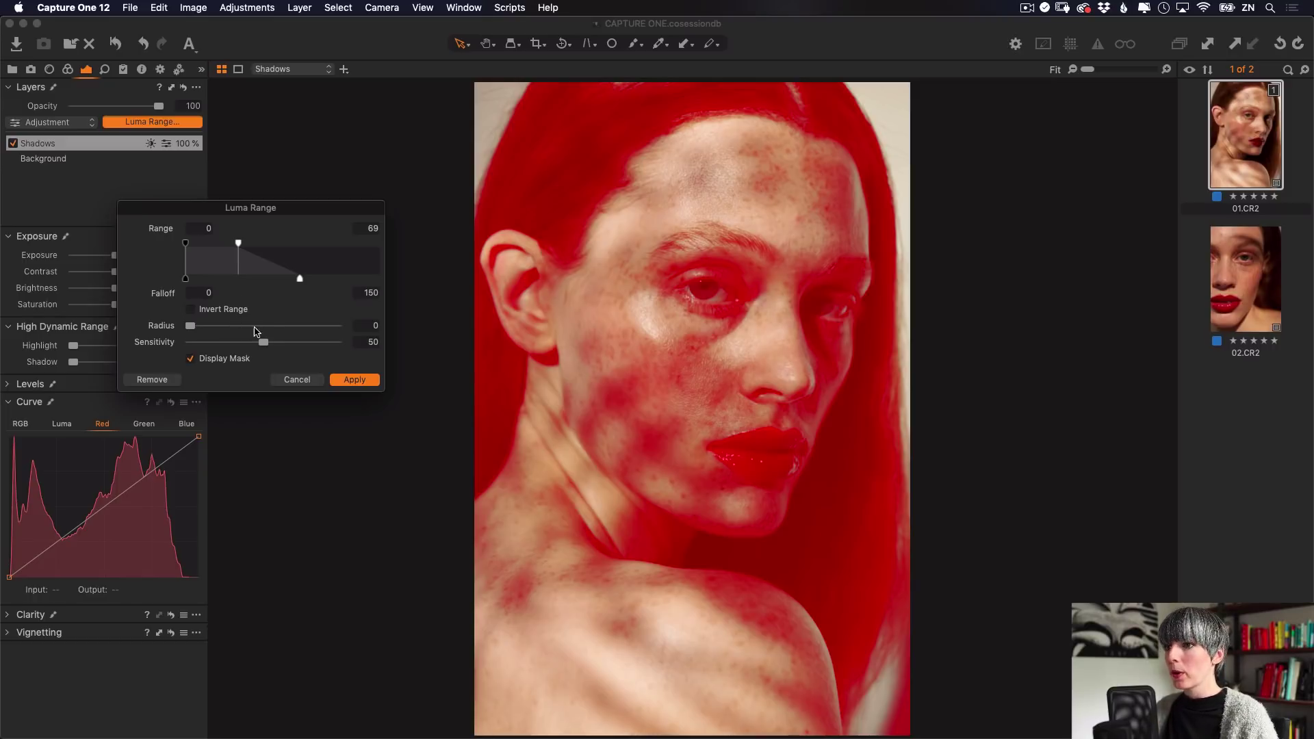
- Set the luma range mask's Radius to 22.1 and Sensitivity to 89, and apply it to the layer
{"action": "left_click", "coordinate": [275, 326]}
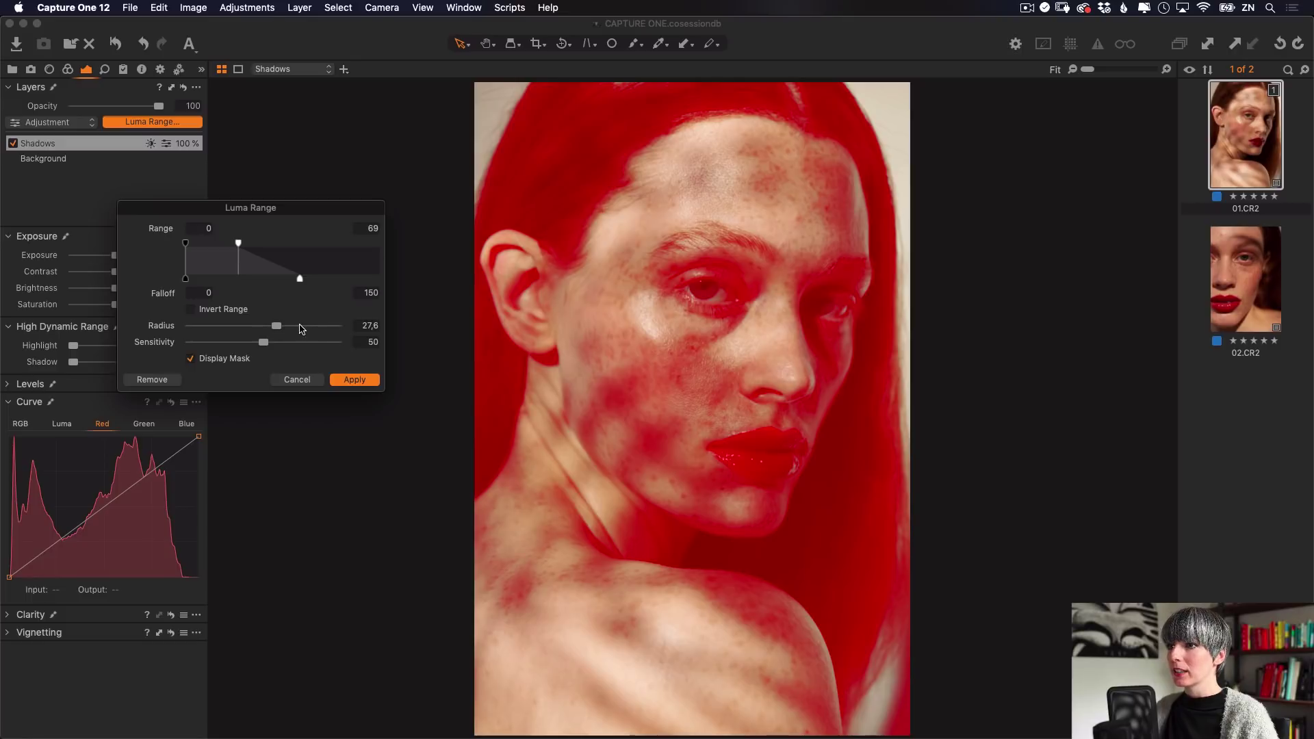
{"action": "left_click", "coordinate": [301, 327]}
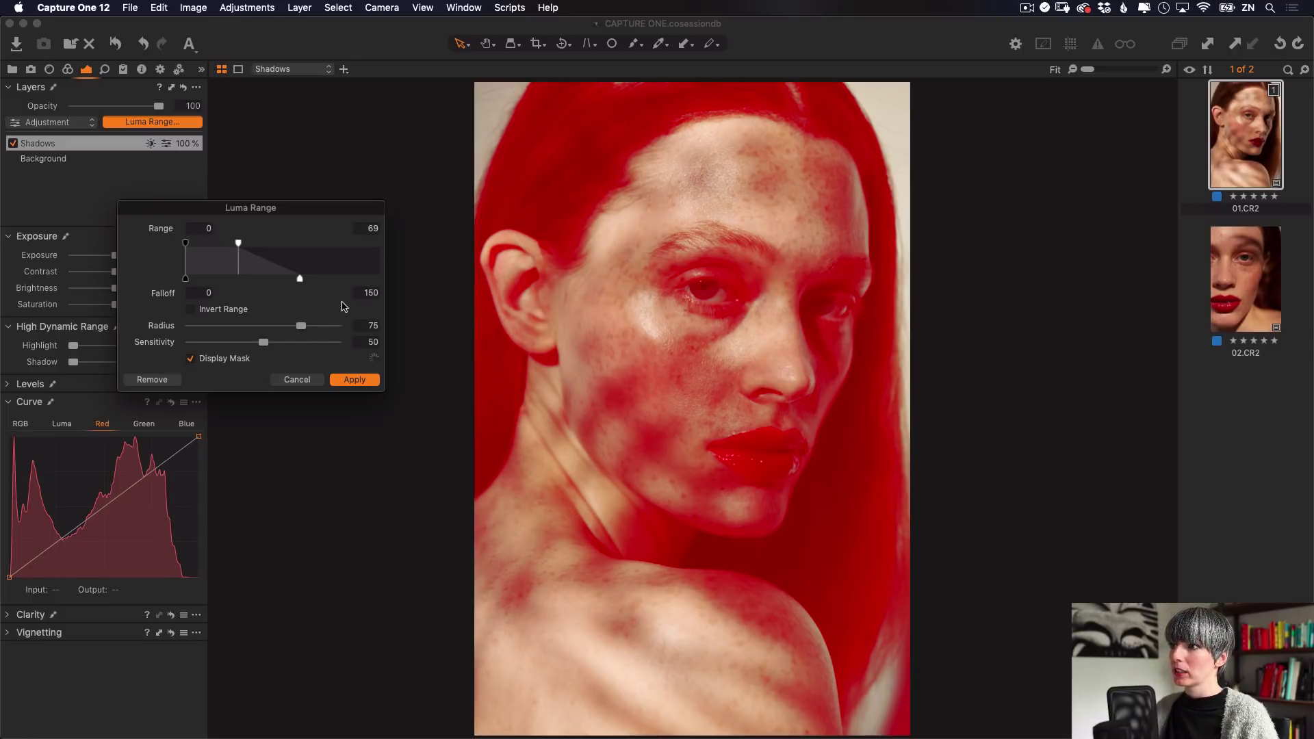
{"action": "left_click", "coordinate": [224, 343]}
{"action": "left_click", "coordinate": [206, 342]}
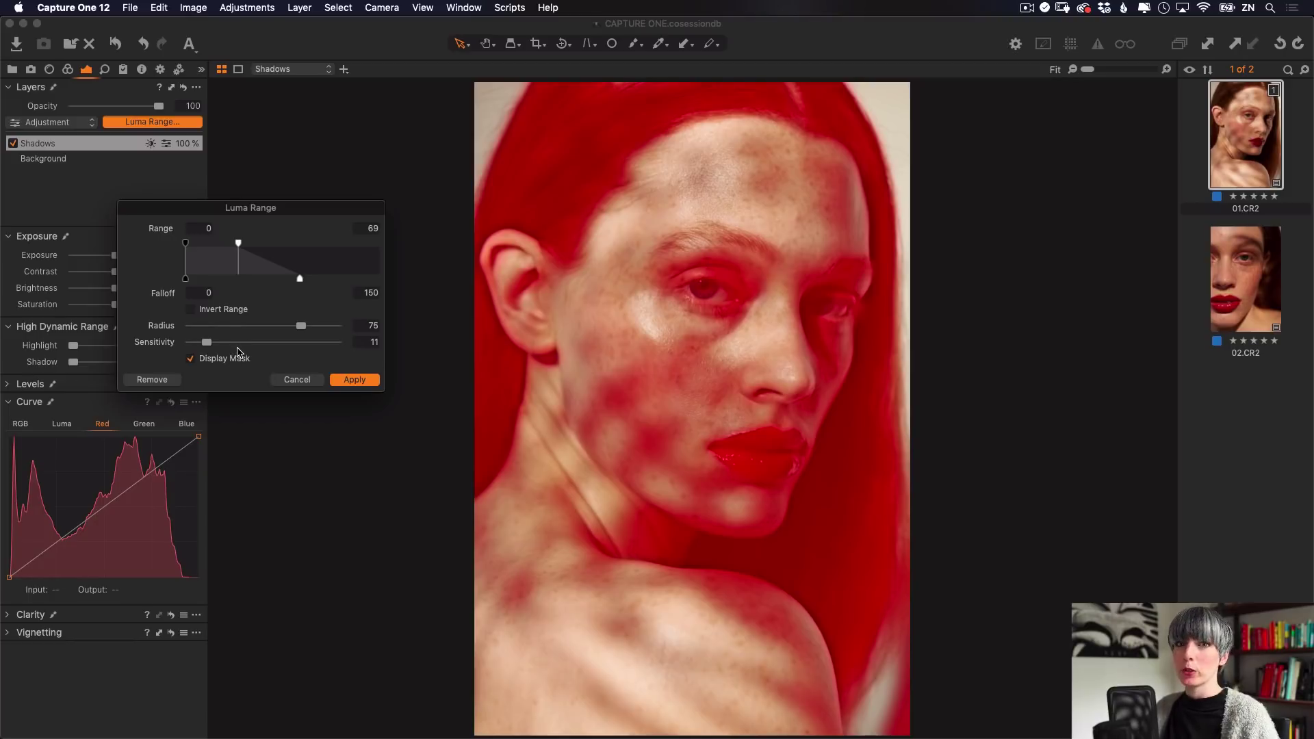
{"action": "left_click", "coordinate": [321, 342]}
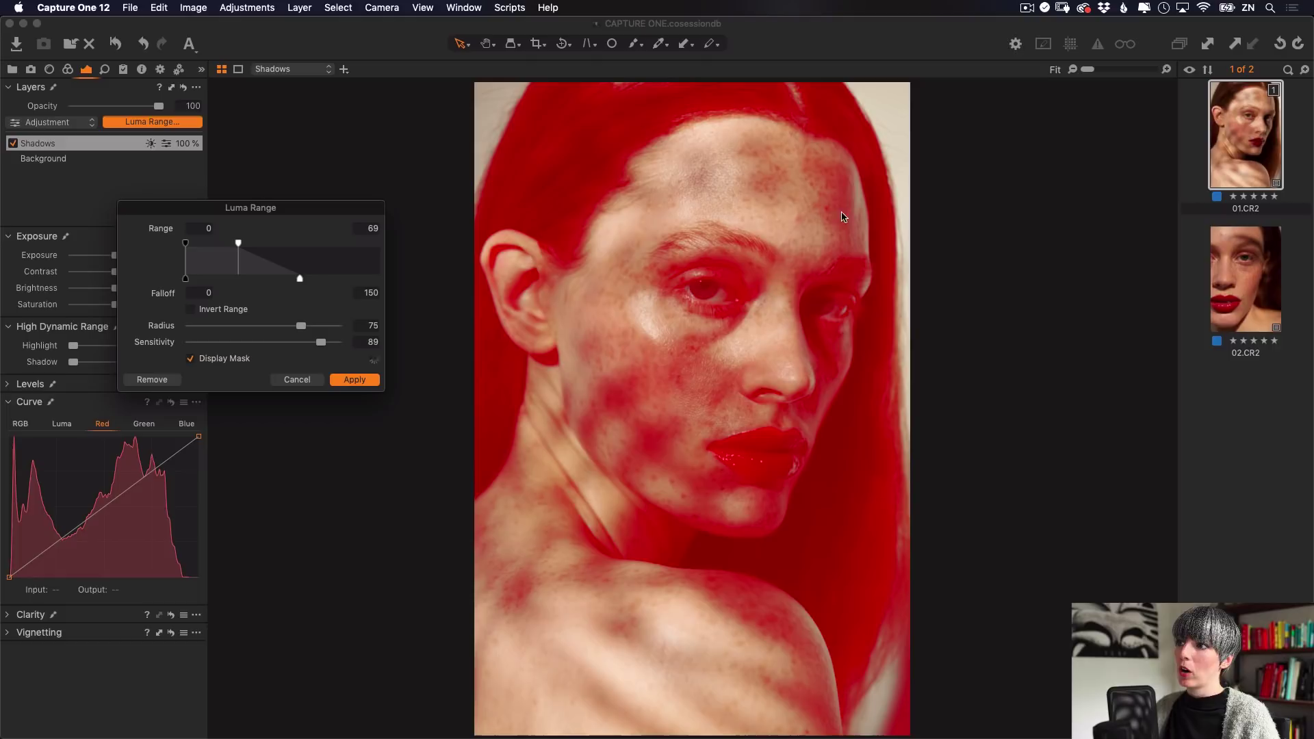
{"action": "left_click", "coordinate": [265, 326]}
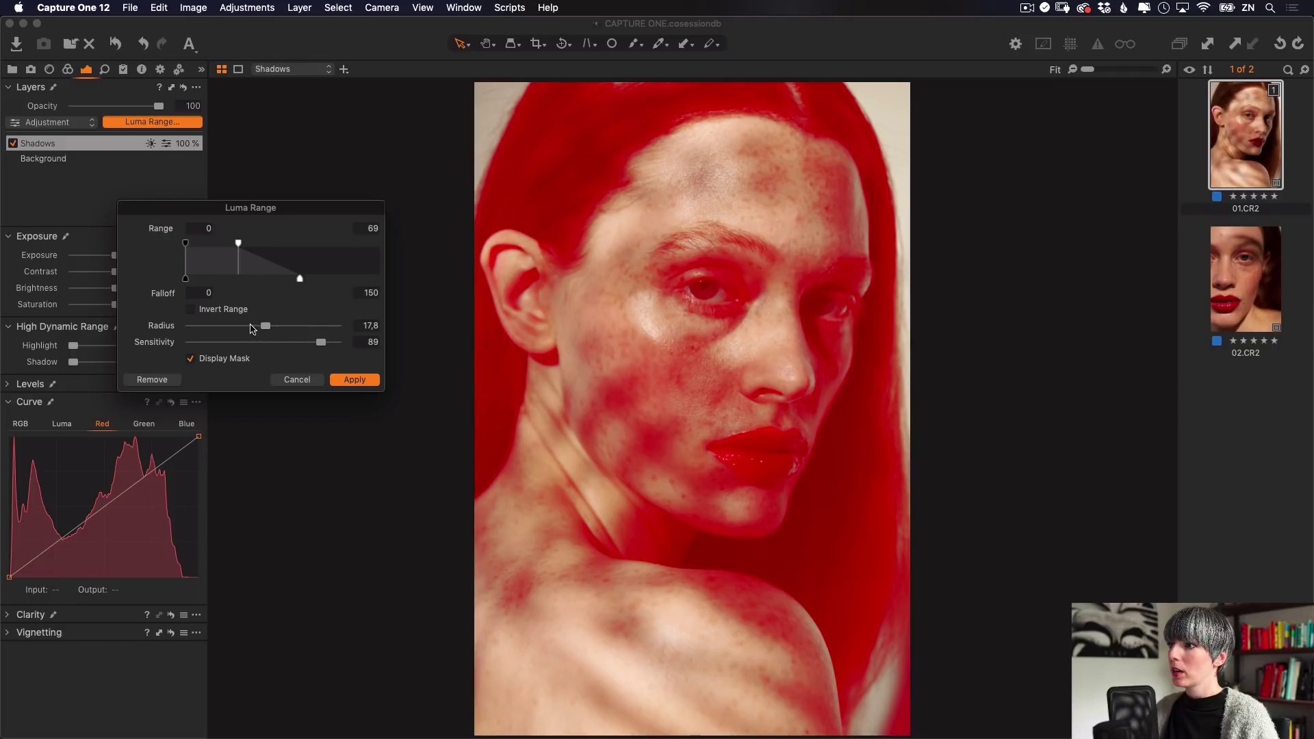
{"action": "left_click", "coordinate": [243, 326]}
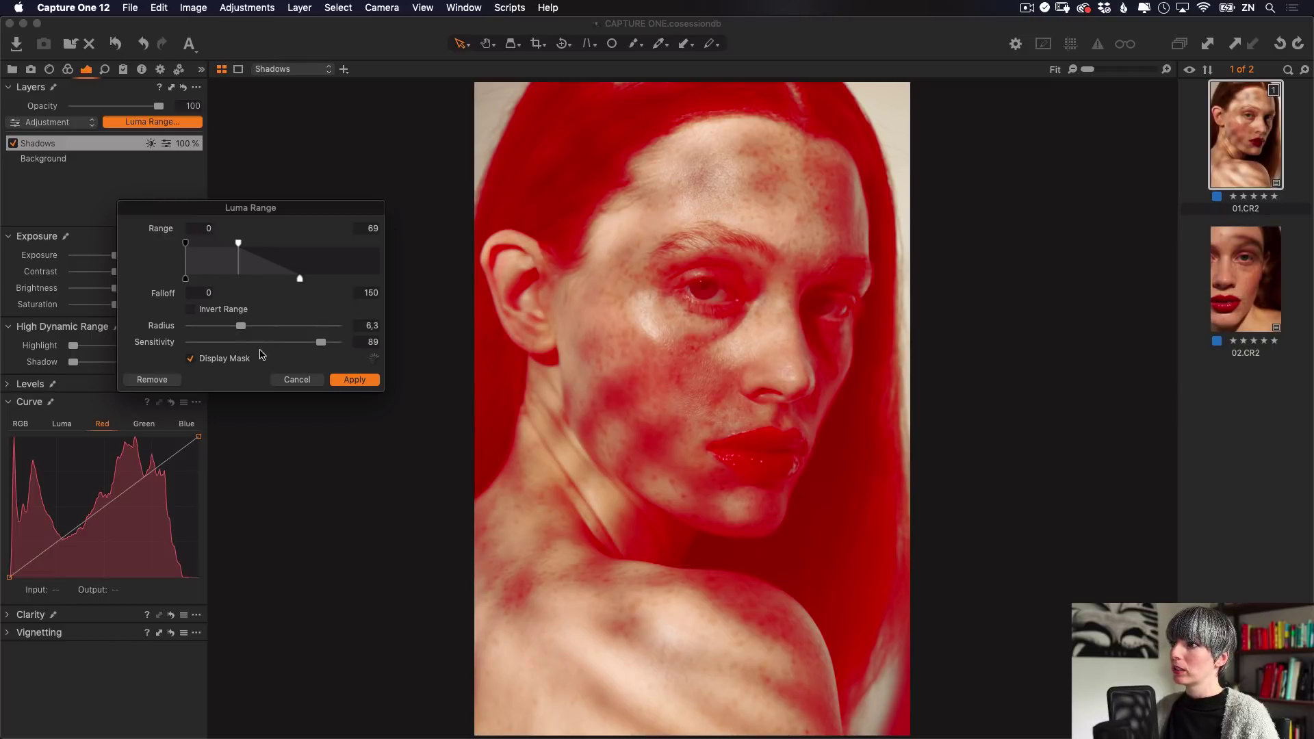
{"action": "left_click", "coordinate": [271, 326]}
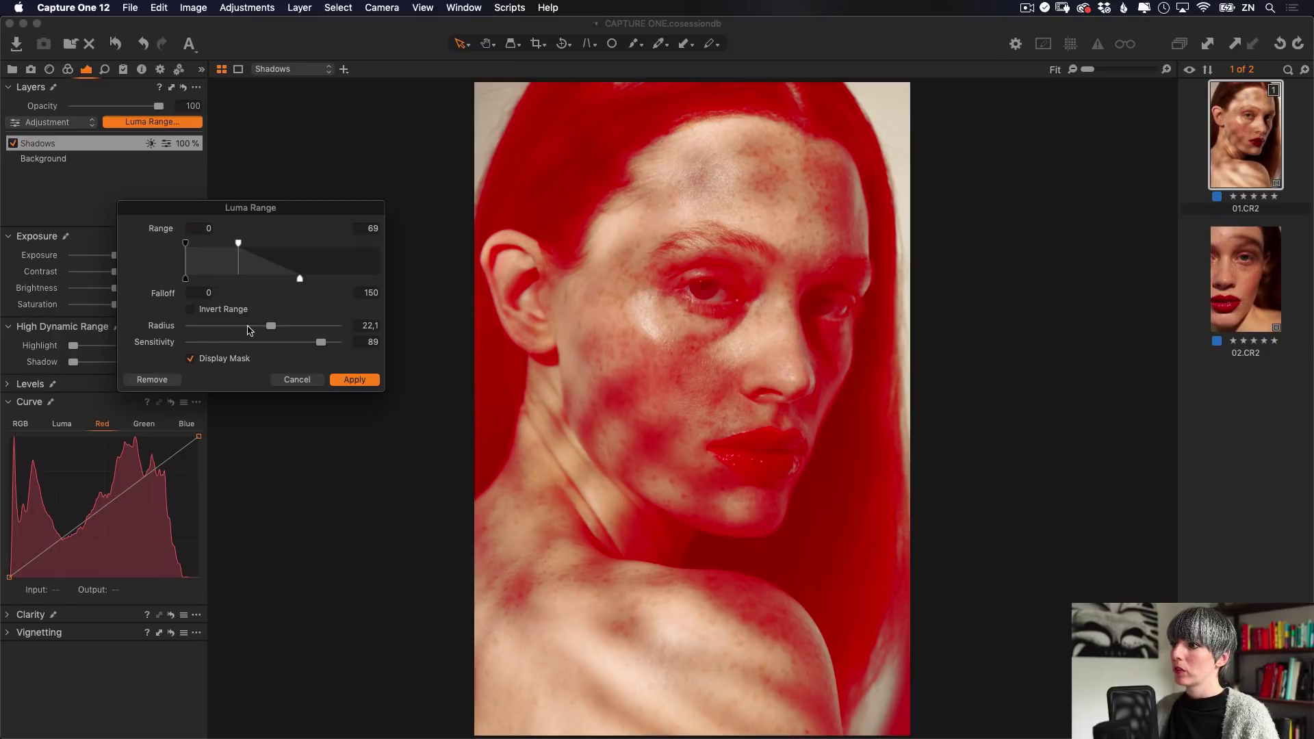
{"action": "left_click", "coordinate": [362, 381]}
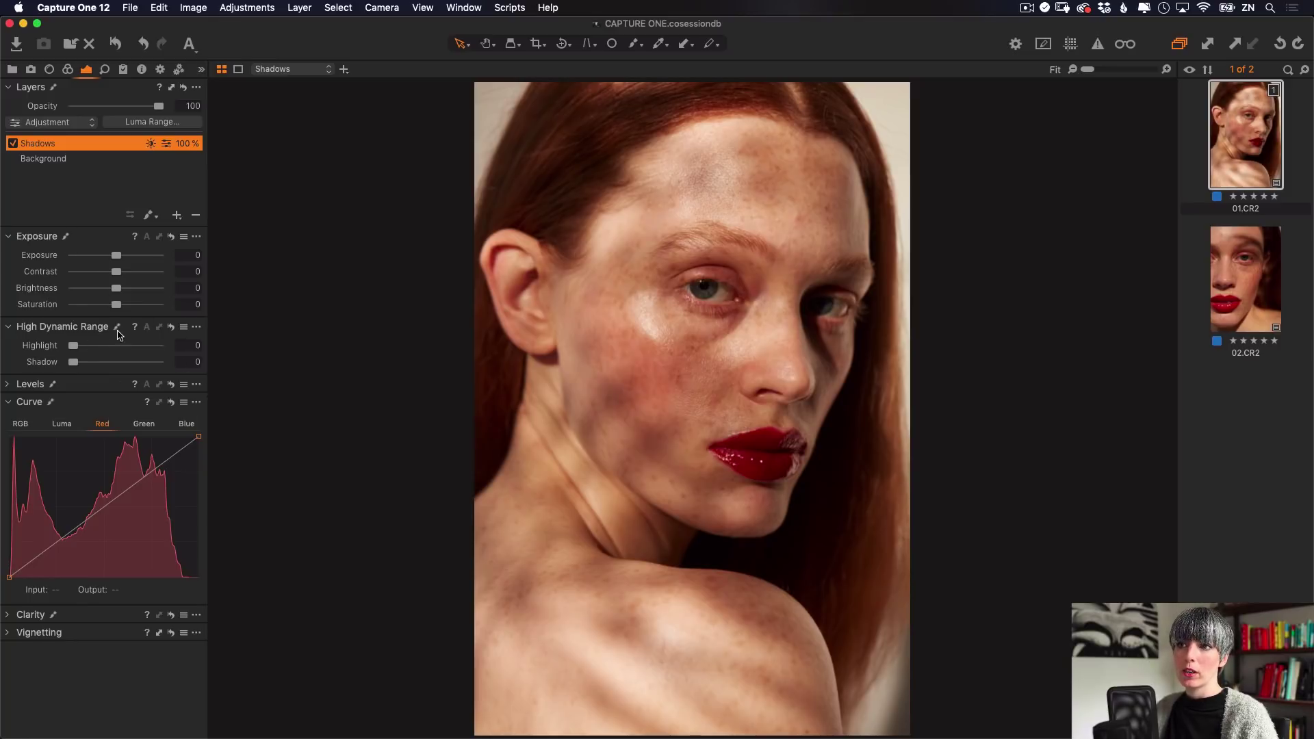
{"action": "left_click", "coordinate": [8, 385]}
{"action": "left_click_drag", "start_coordinate": [104, 438], "coordinate": [152, 442]}
{"action": "double_click", "coordinate": [152, 441]}
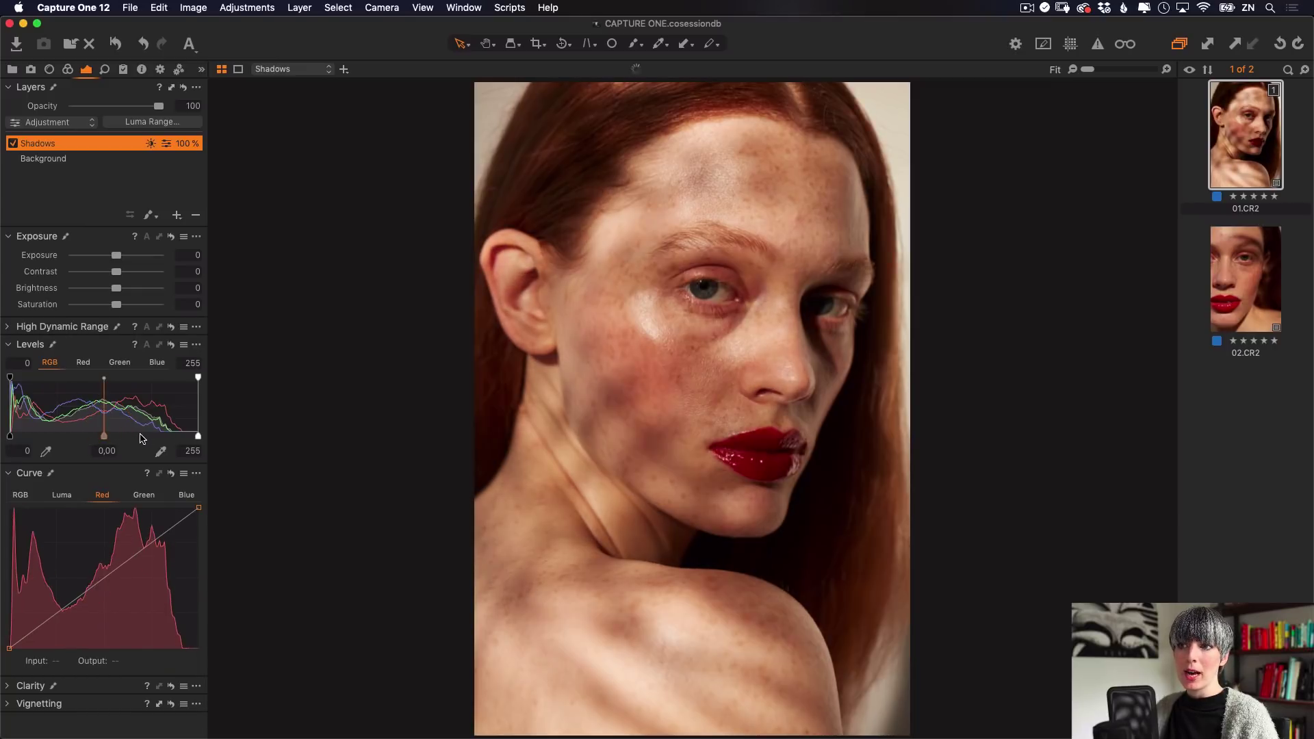
{"action": "left_click", "coordinate": [10, 347]}
{"action": "left_click", "coordinate": [13, 327]}
{"action": "left_click", "coordinate": [13, 327]}
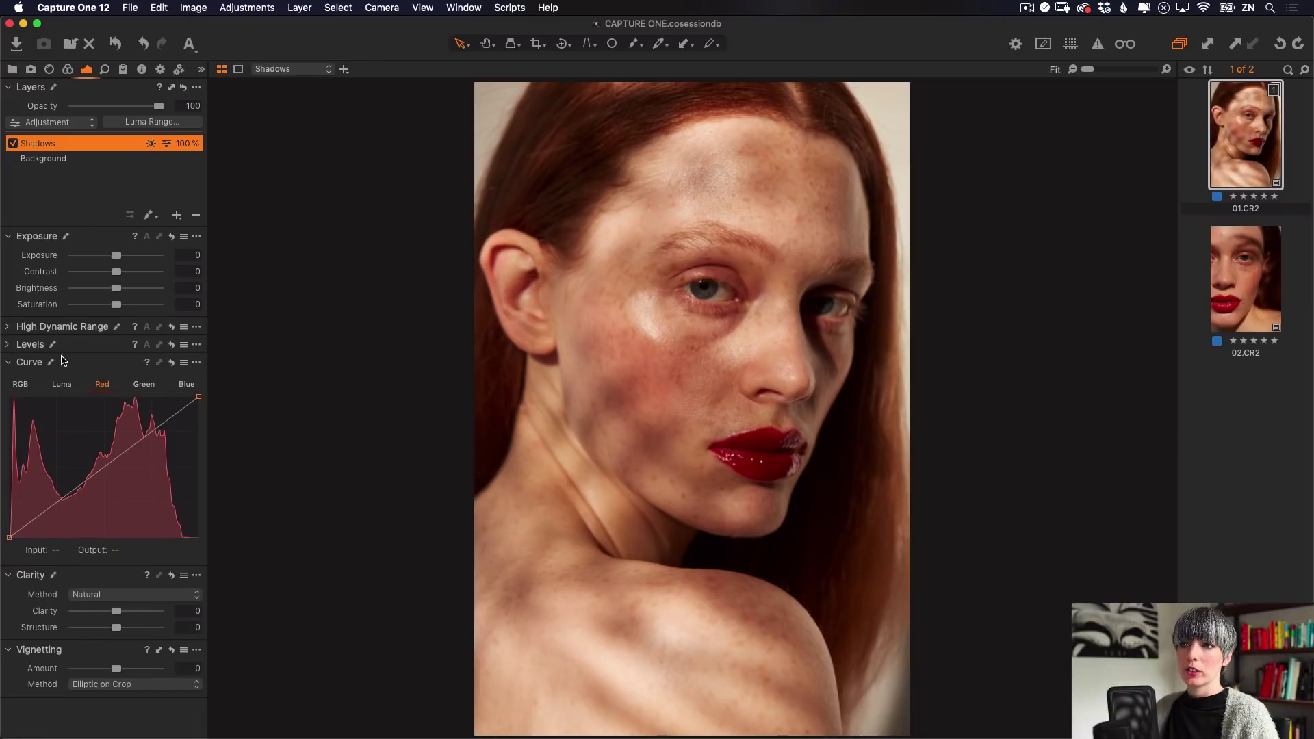
- Raise the black point of the Shadows layer's Luma curve slightly to lift the darkest tones
{"action": "left_click", "coordinate": [23, 387]}
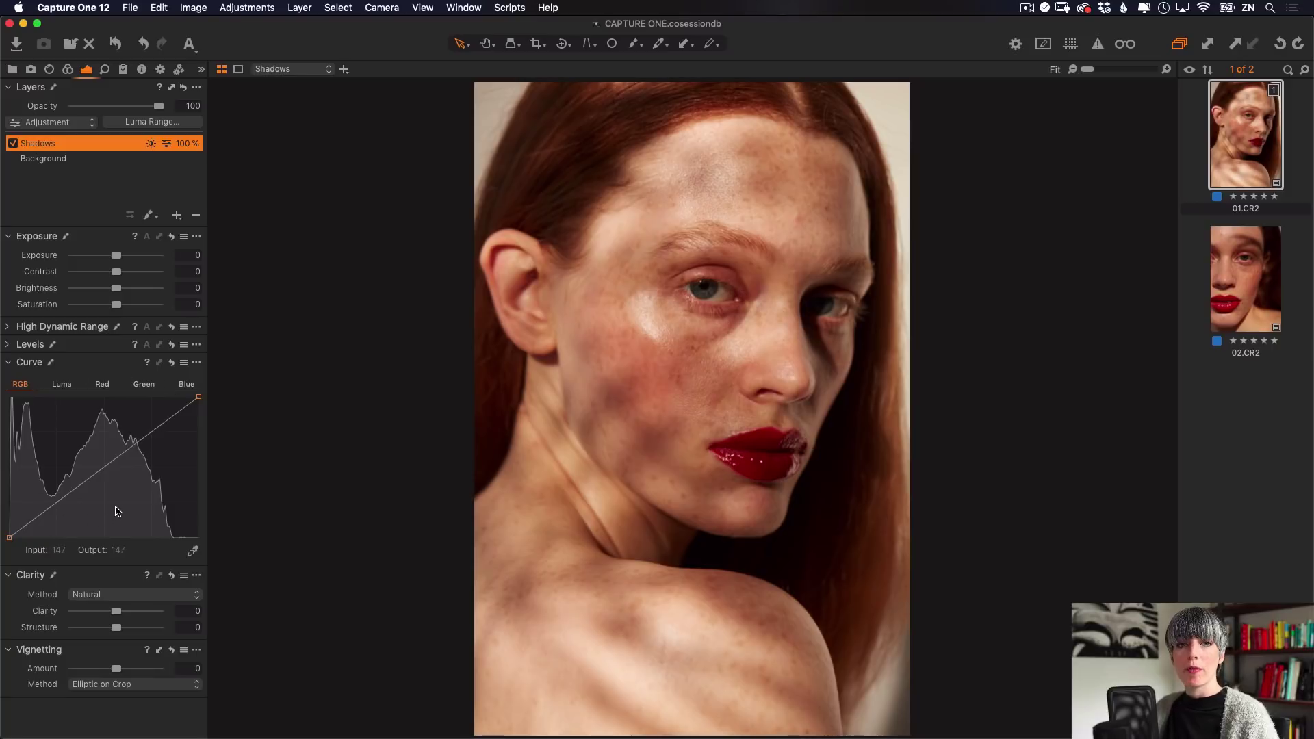
{"action": "left_click", "coordinate": [61, 385]}
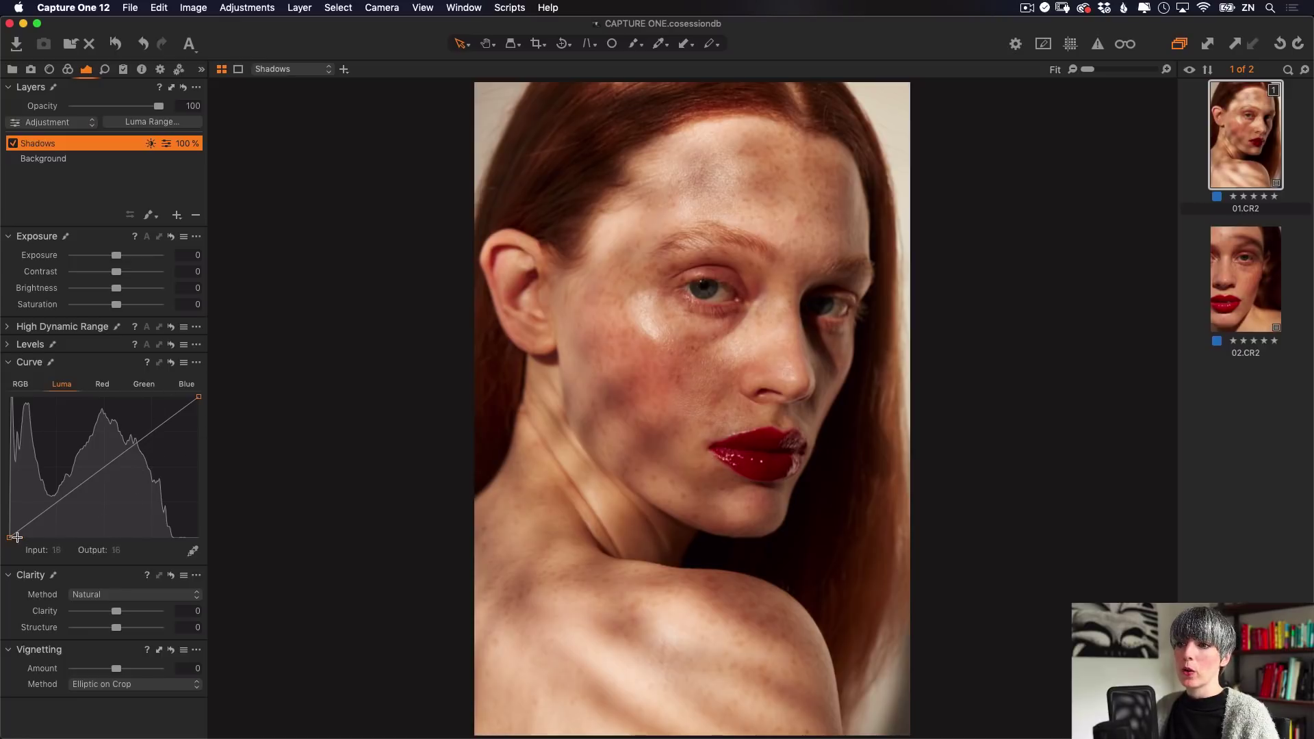
{"action": "left_click_drag", "start_coordinate": [13, 532], "coordinate": [9, 516]}
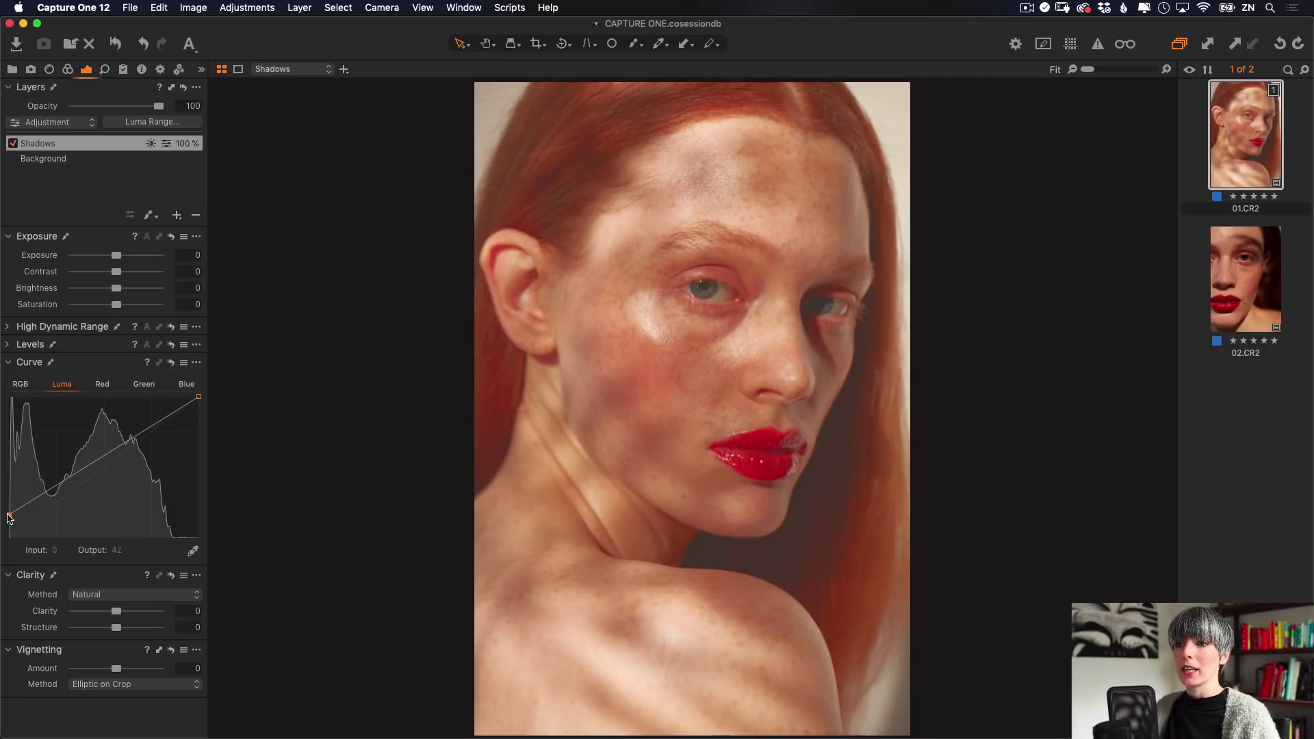
{"action": "mouse_move", "coordinate": [8, 519]}
{"action": "left_mouse_down"}
{"action": "mouse_move", "coordinate": [9, 540]}
{"action": "mouse_move", "coordinate": [32, 549]}
{"action": "mouse_move", "coordinate": [11, 534]}
{"action": "left_mouse_up"}
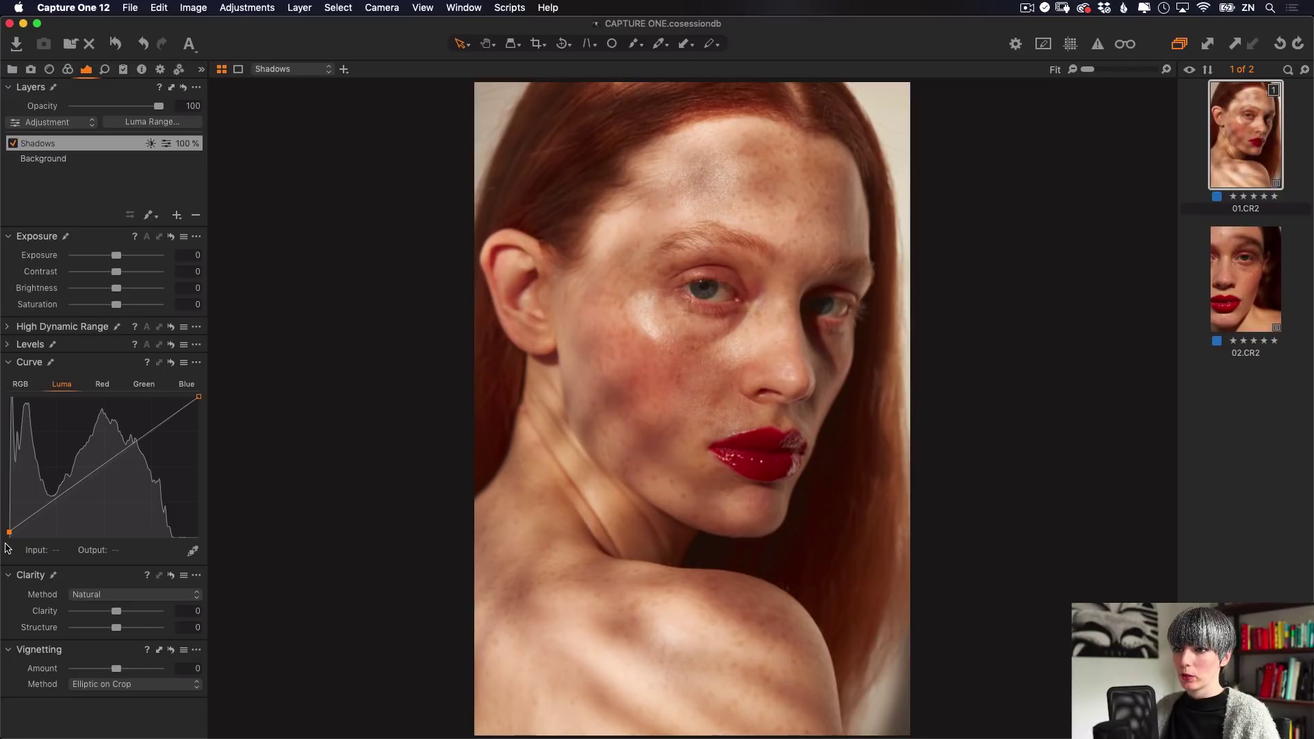
{"action": "left_click", "coordinate": [103, 385]}
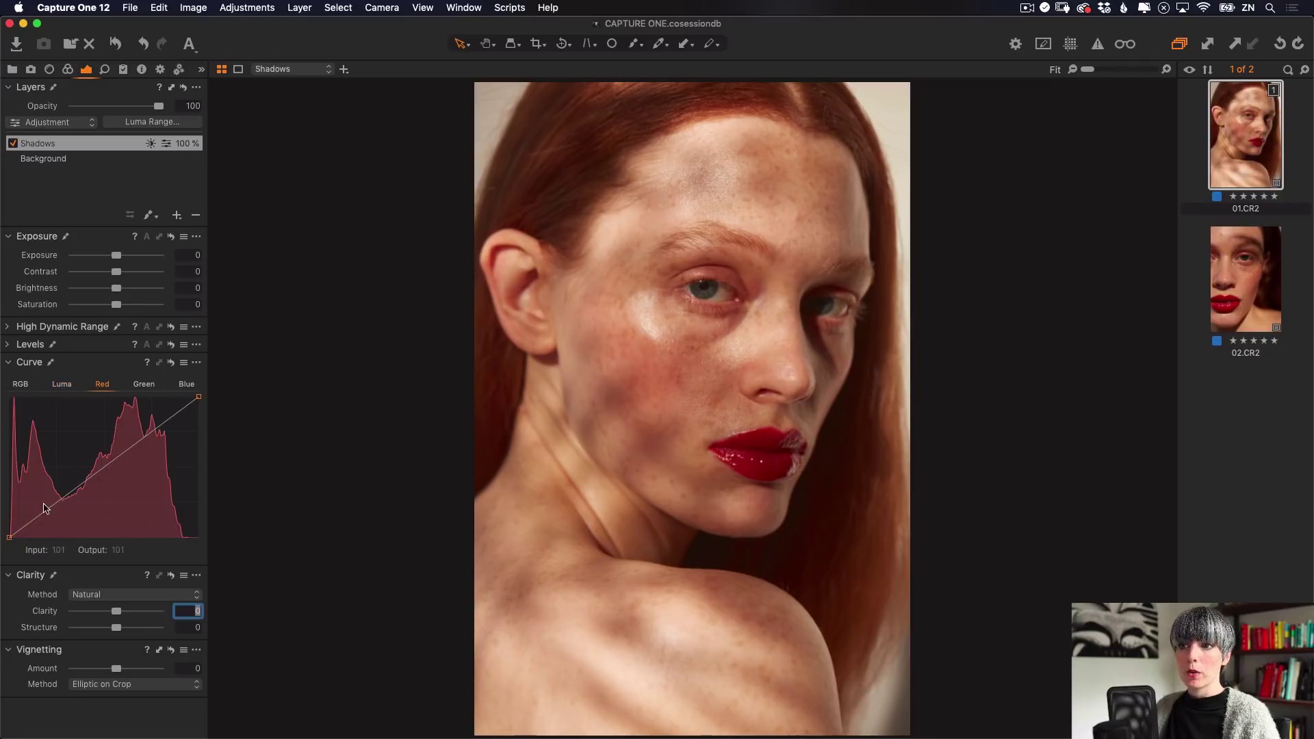
{"action": "left_click", "coordinate": [9, 537]}
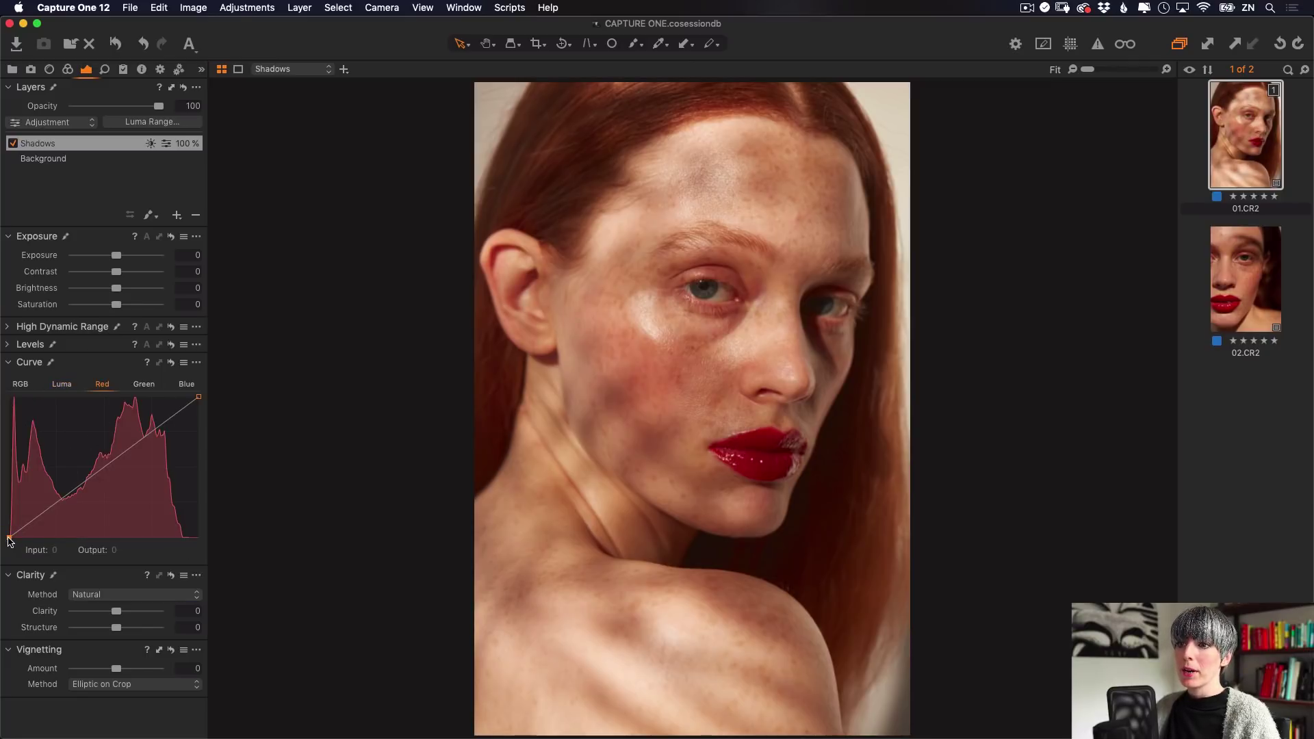
{"action": "mouse_move", "coordinate": [8, 537]}
{"action": "left_mouse_down"}
{"action": "mouse_move", "coordinate": [10, 522]}
{"action": "mouse_move", "coordinate": [24, 552]}
{"action": "mouse_move", "coordinate": [10, 547]}
{"action": "left_mouse_up"}
{"action": "left_click_drag", "start_coordinate": [103, 461], "coordinate": [126, 544]}
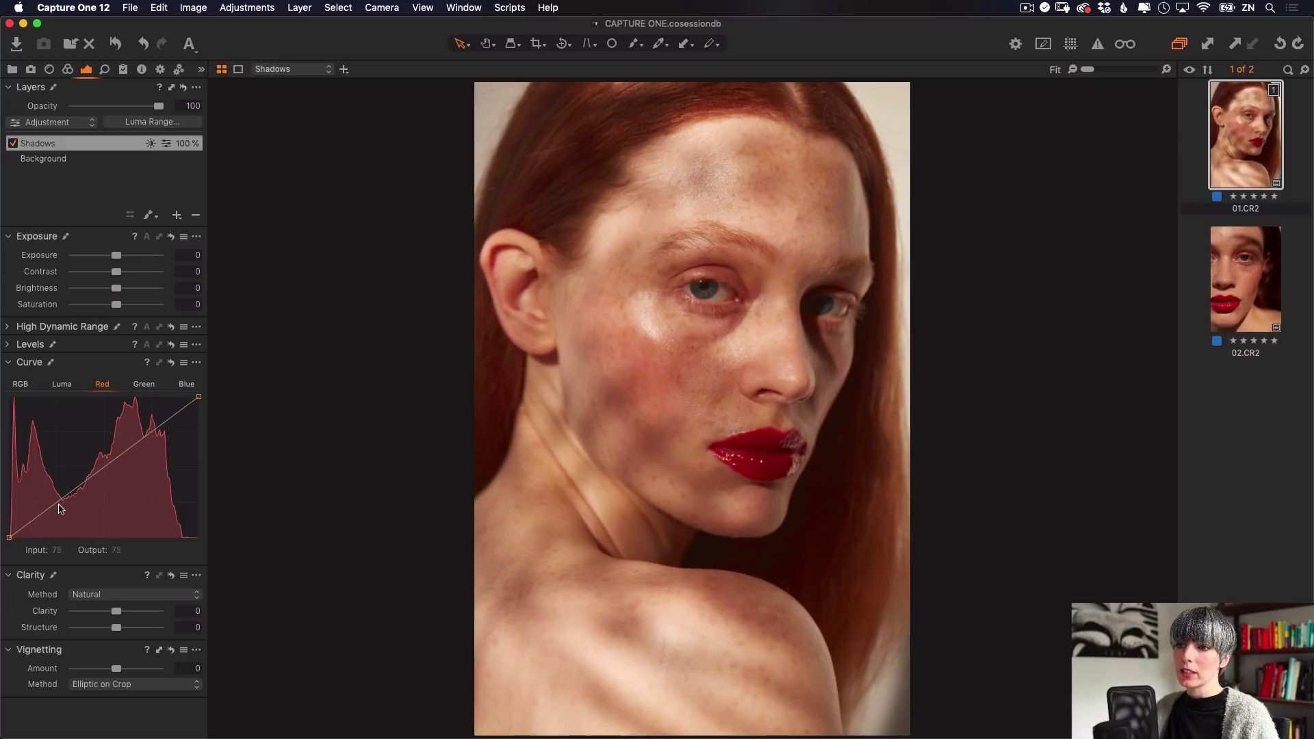
{"action": "left_click", "coordinate": [144, 385]}
{"action": "mouse_move", "coordinate": [10, 537]}
{"action": "left_mouse_down"}
{"action": "mouse_move", "coordinate": [10, 475]}
{"action": "mouse_move", "coordinate": [41, 537]}
{"action": "mouse_move", "coordinate": [10, 538]}
{"action": "left_mouse_up"}
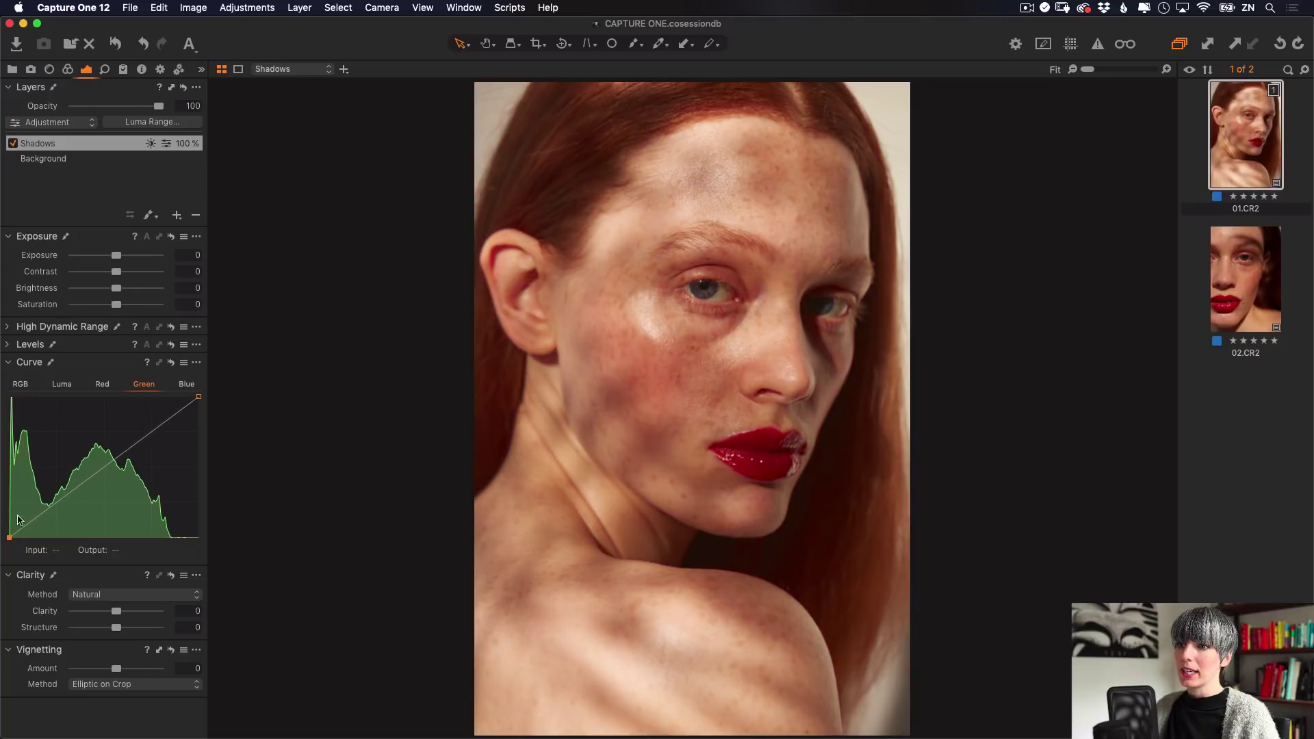
- Raise the Red curve's black point slightly to tint the shadows red, and set the Shadows layer's opacity to 80
{"action": "left_click", "coordinate": [102, 384]}
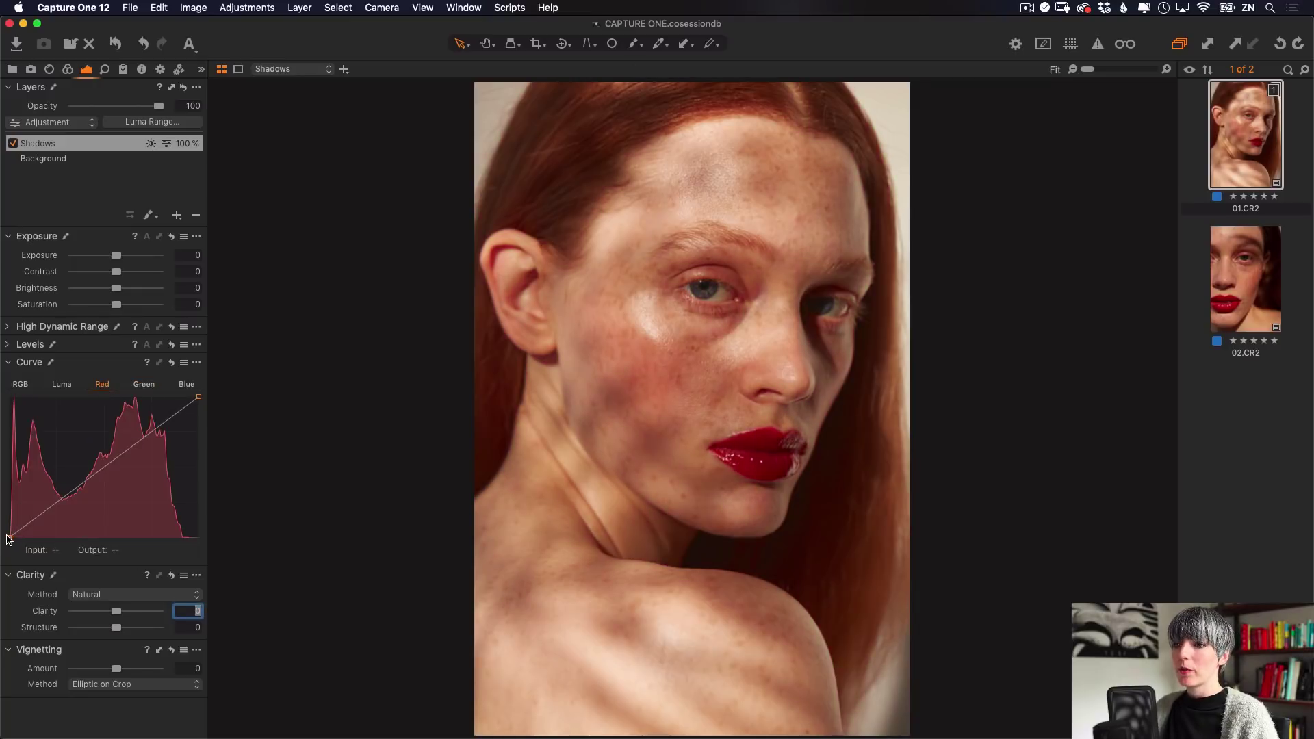
{"action": "left_click_drag", "start_coordinate": [11, 537], "coordinate": [9, 534]}
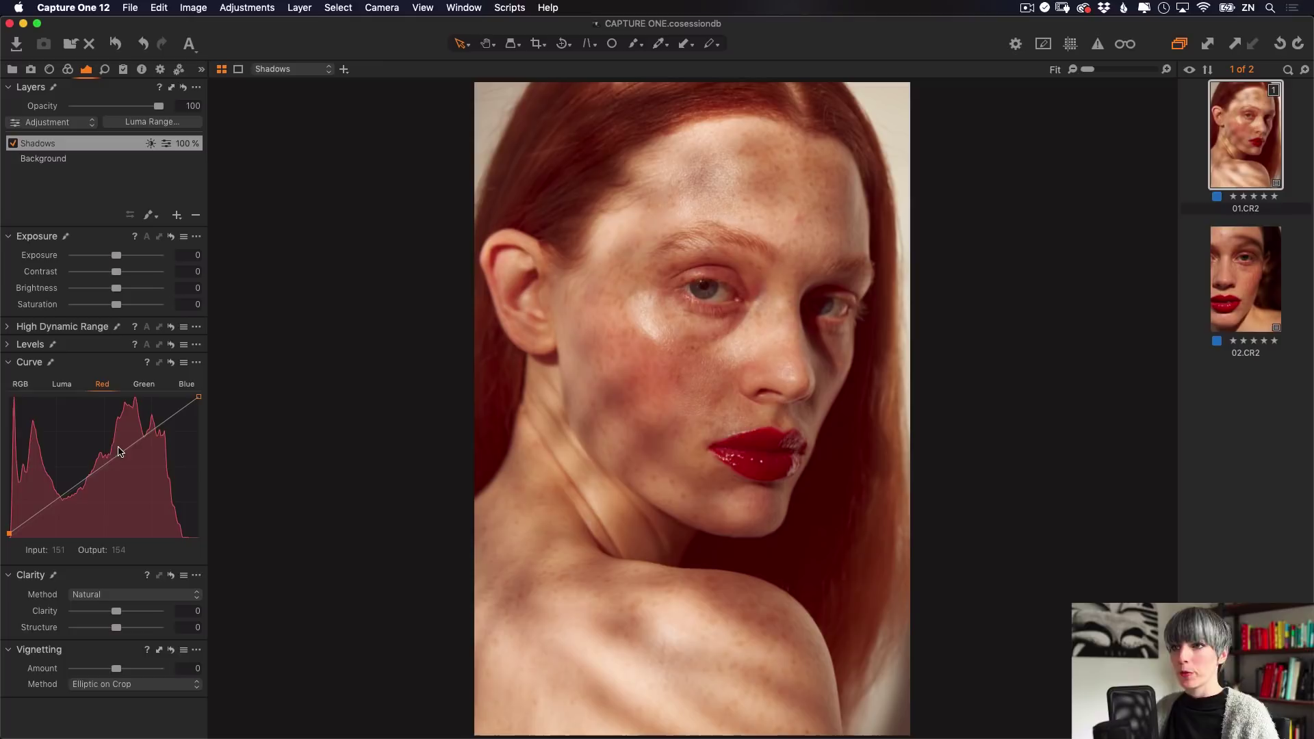
{"action": "mouse_move", "coordinate": [159, 106]}
{"action": "left_mouse_down"}
{"action": "mouse_move", "coordinate": [113, 109]}
{"action": "mouse_move", "coordinate": [141, 110]}
{"action": "left_mouse_up"}
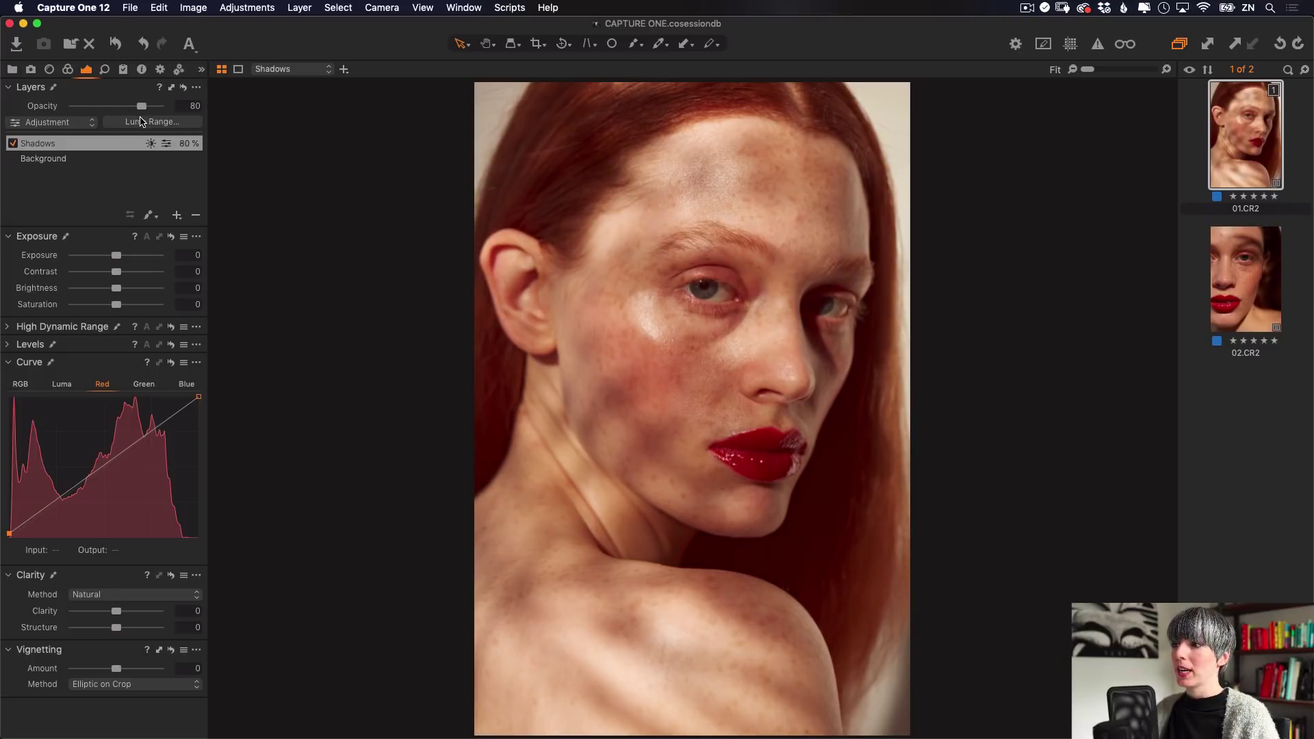
- Turn the Shadows layer off and back on to compare the portrait with and without the shadow tint
{"action": "left_click", "coordinate": [14, 144]}
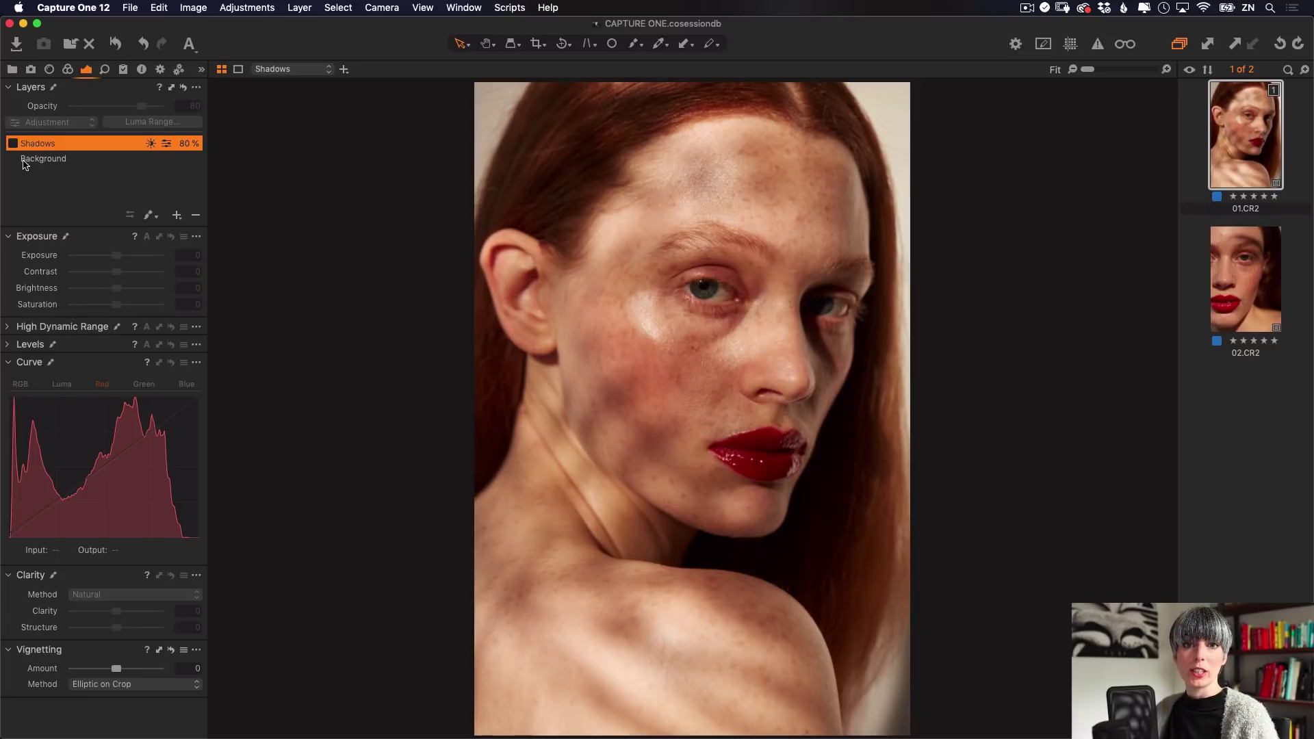
{"action": "left_click", "coordinate": [13, 143]}
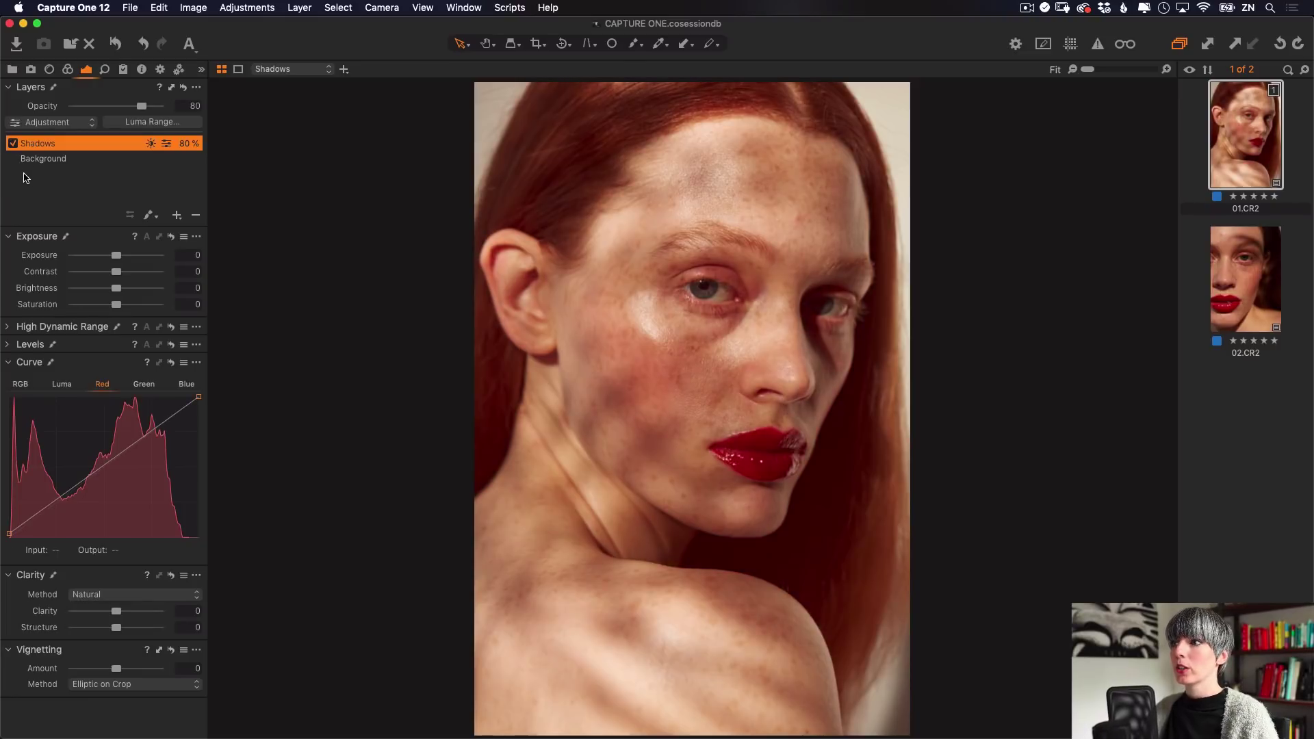
- Add a new filled layer above Shadows and name it Midtones
{"action": "left_click", "coordinate": [177, 216]}
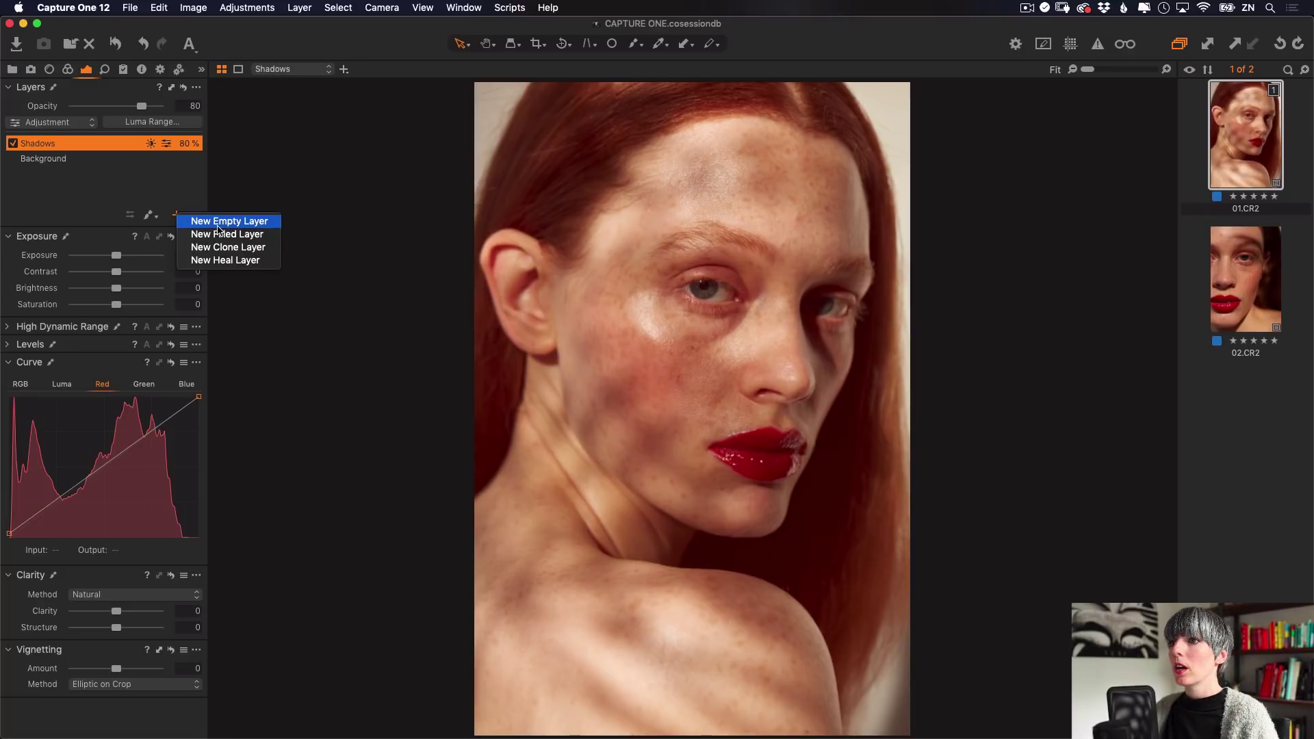
{"action": "left_click", "coordinate": [249, 237]}
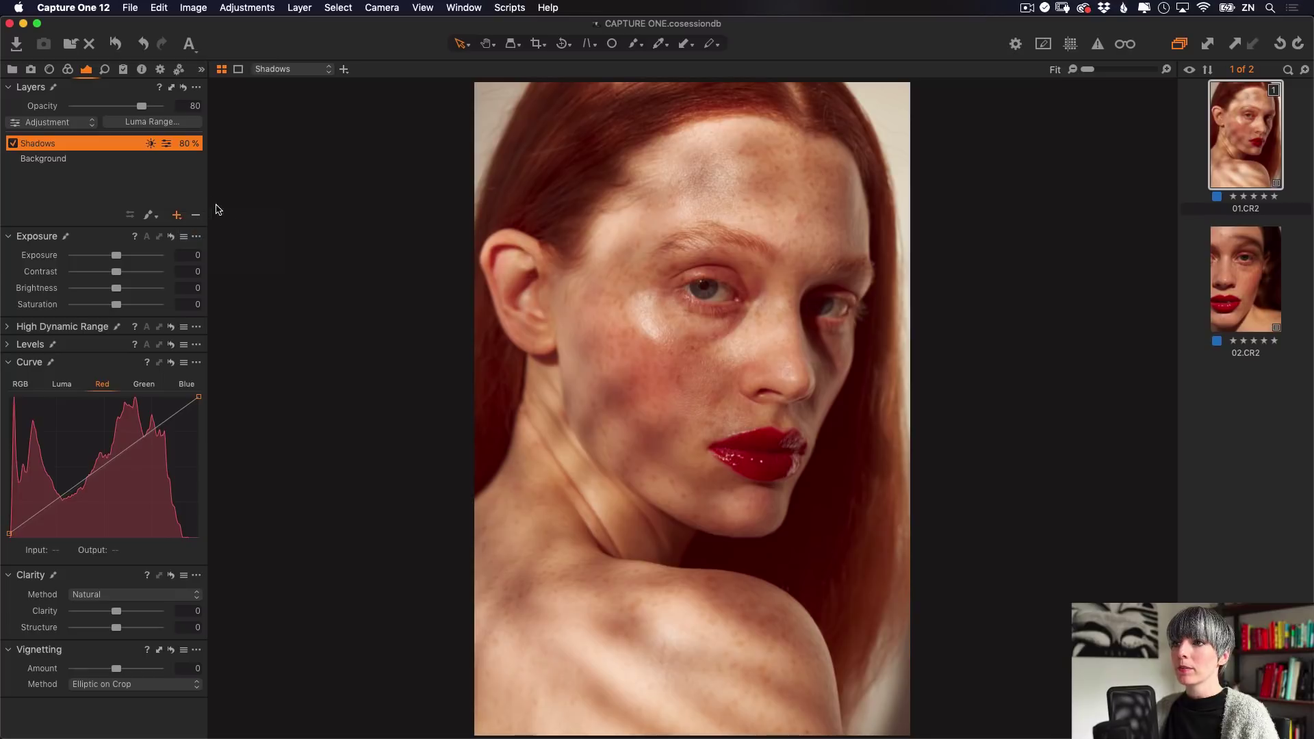
{"action": "double_click", "coordinate": [43, 145]}
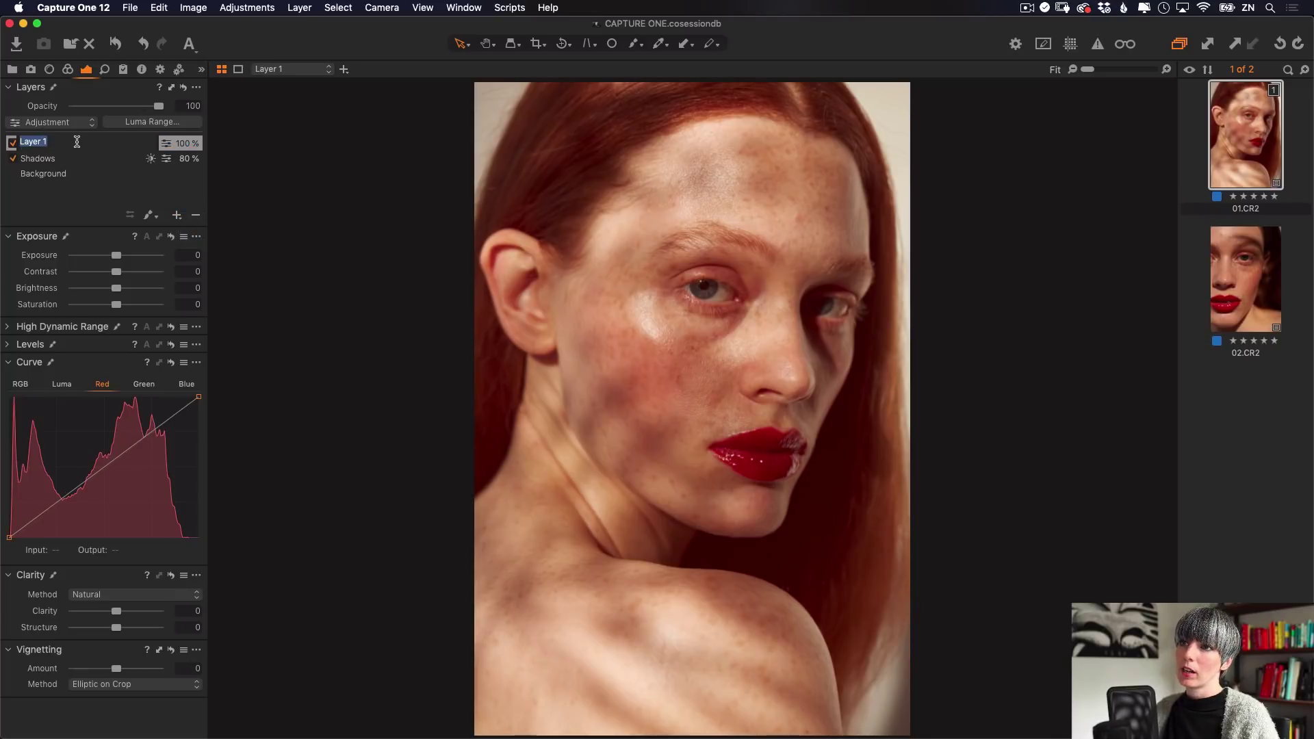
{"action": "type", "text": "Midtones"}
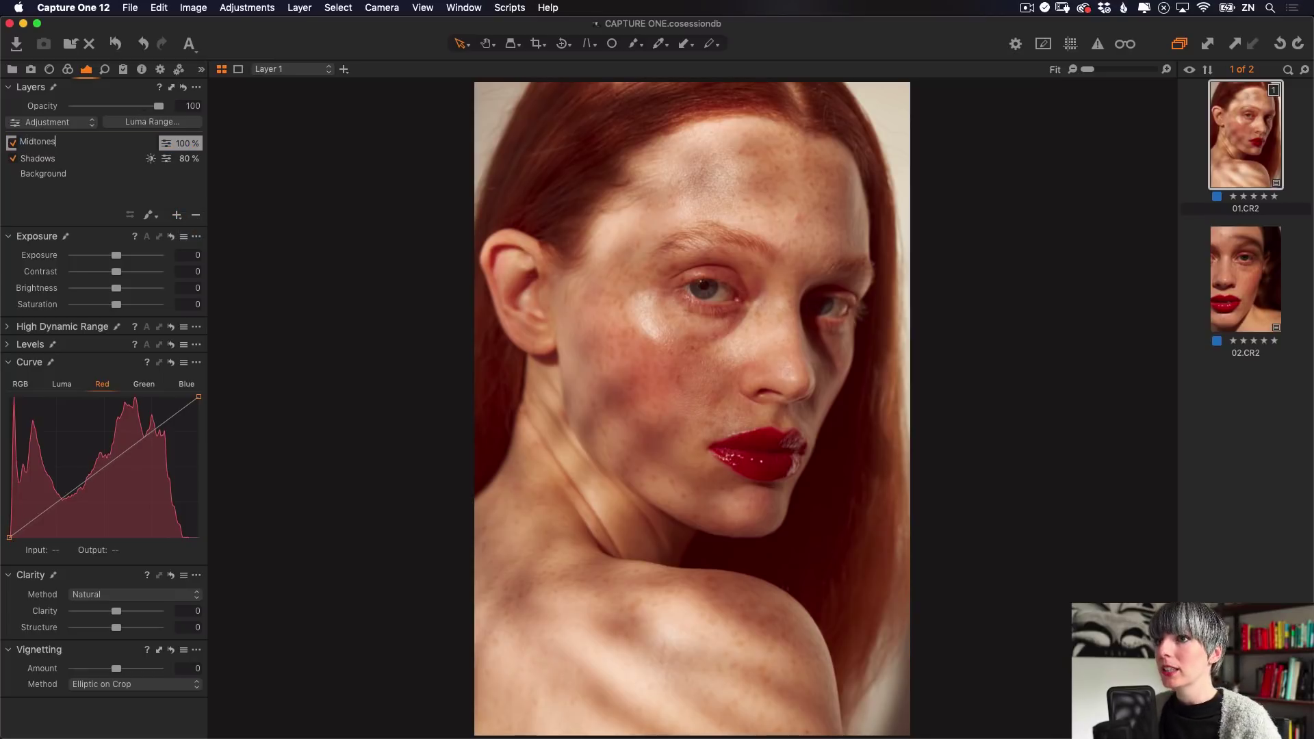
{"action": "key", "text": "Return"}
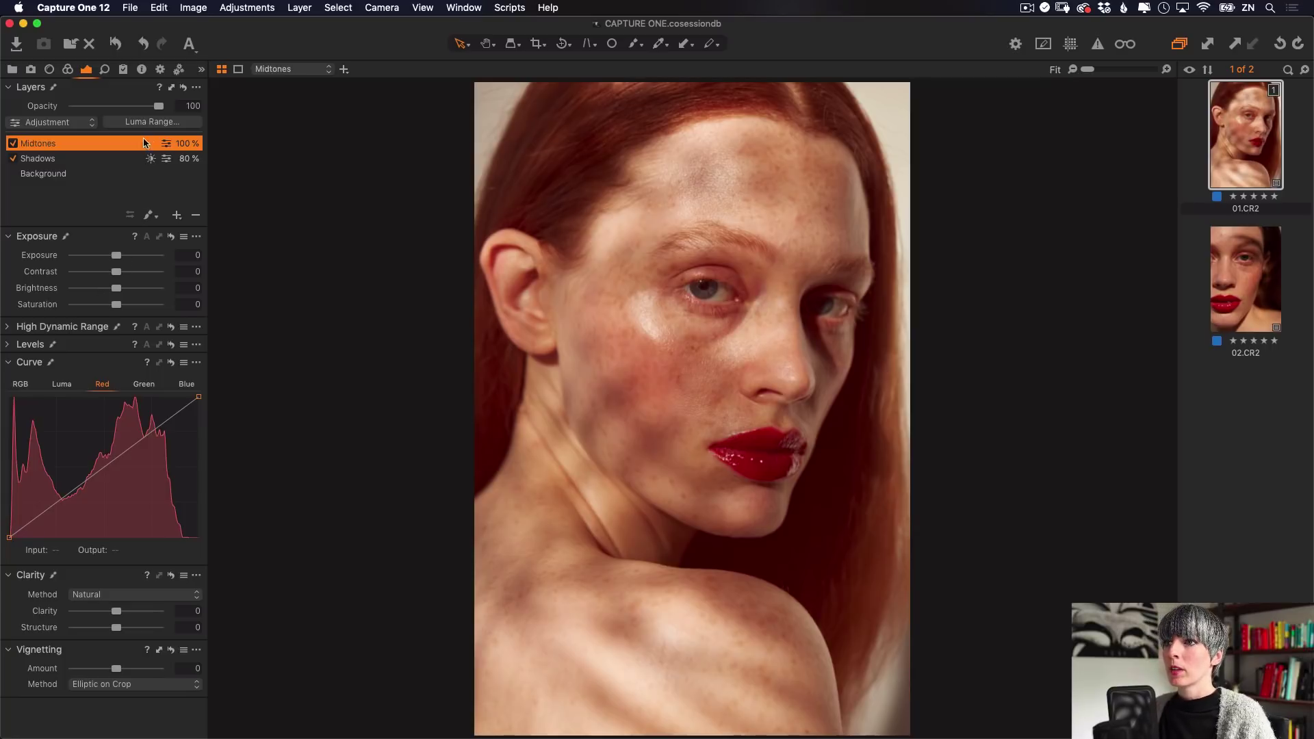
- Display the Midtones layer's luma range mask and narrow its range to 75–167 with a falloff of 55–187
{"action": "left_click", "coordinate": [182, 124]}
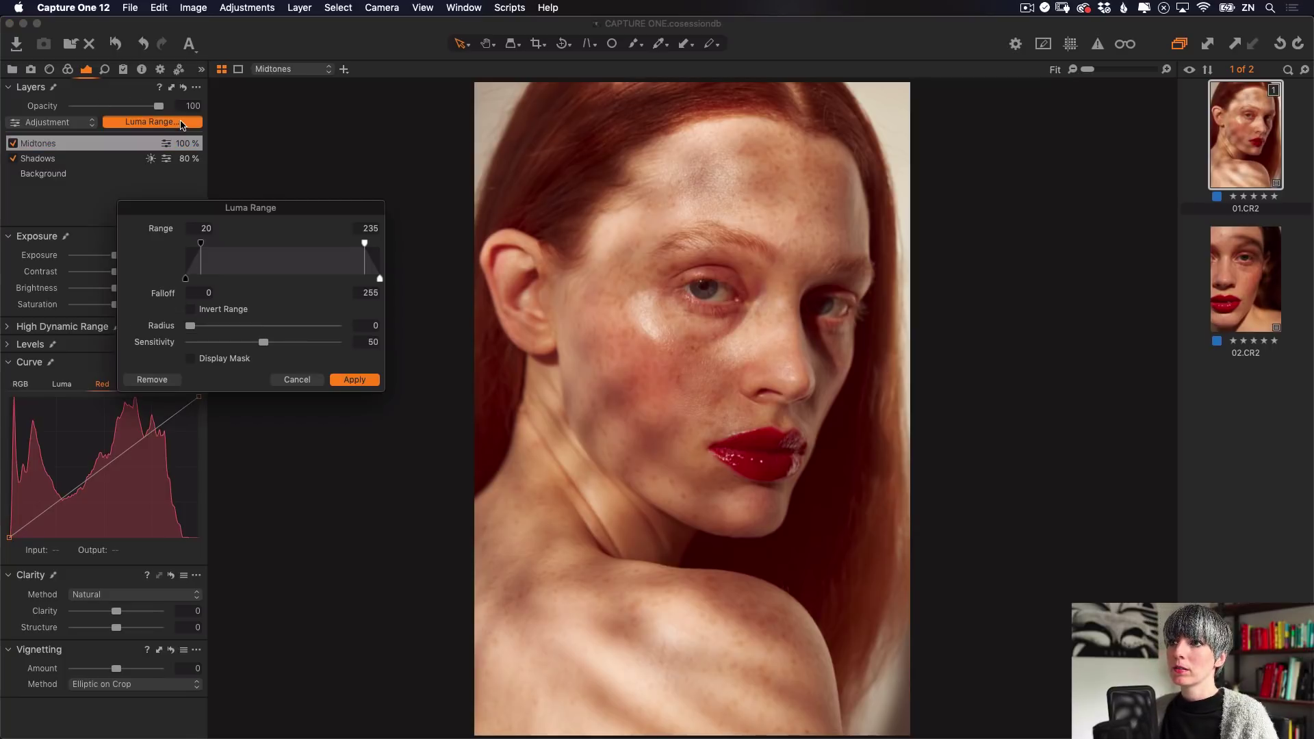
{"action": "left_click", "coordinate": [211, 360]}
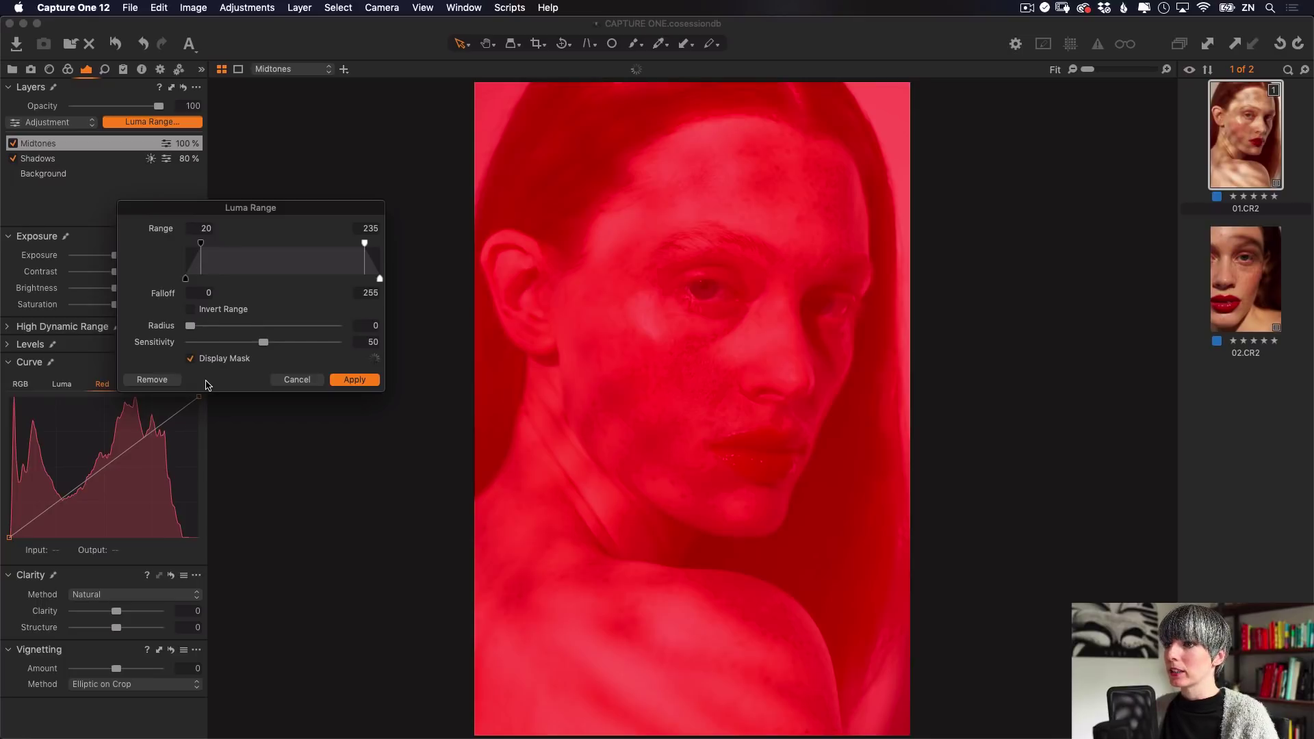
{"action": "left_click_drag", "start_coordinate": [201, 245], "coordinate": [243, 245]}
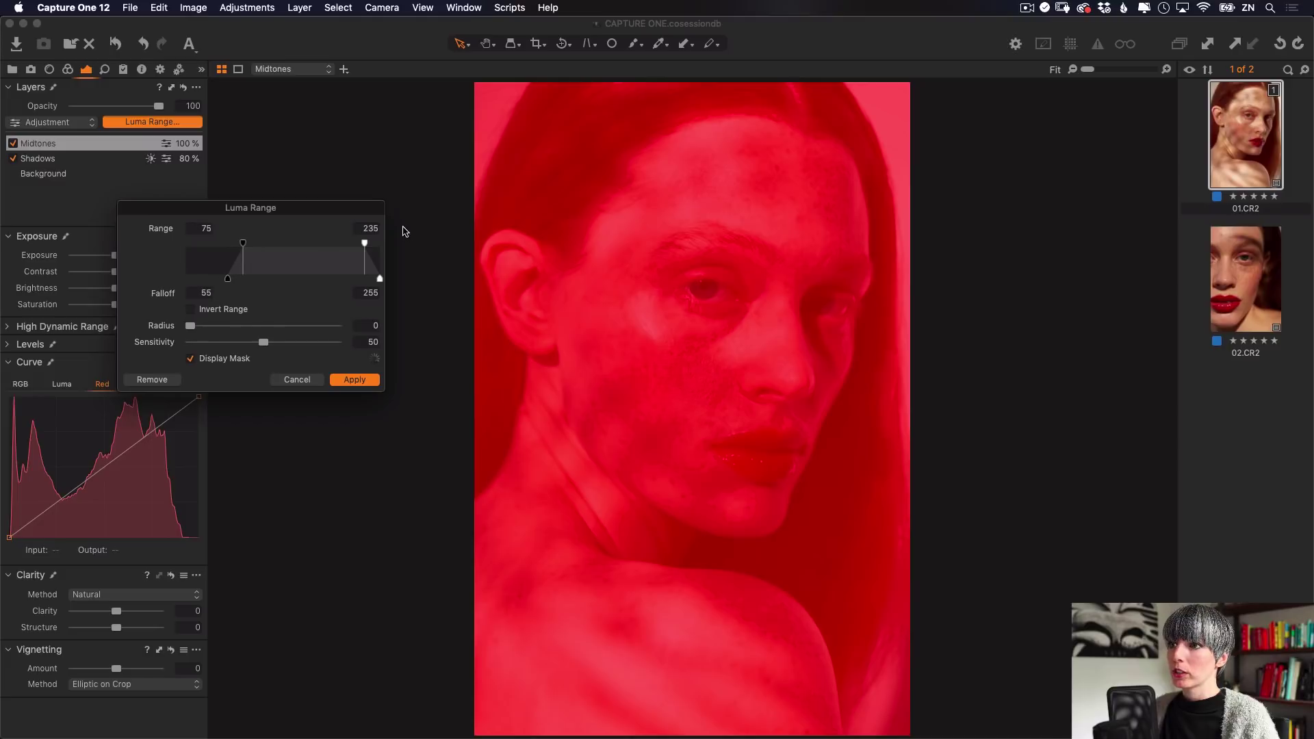
{"action": "left_click_drag", "start_coordinate": [366, 244], "coordinate": [312, 244]}
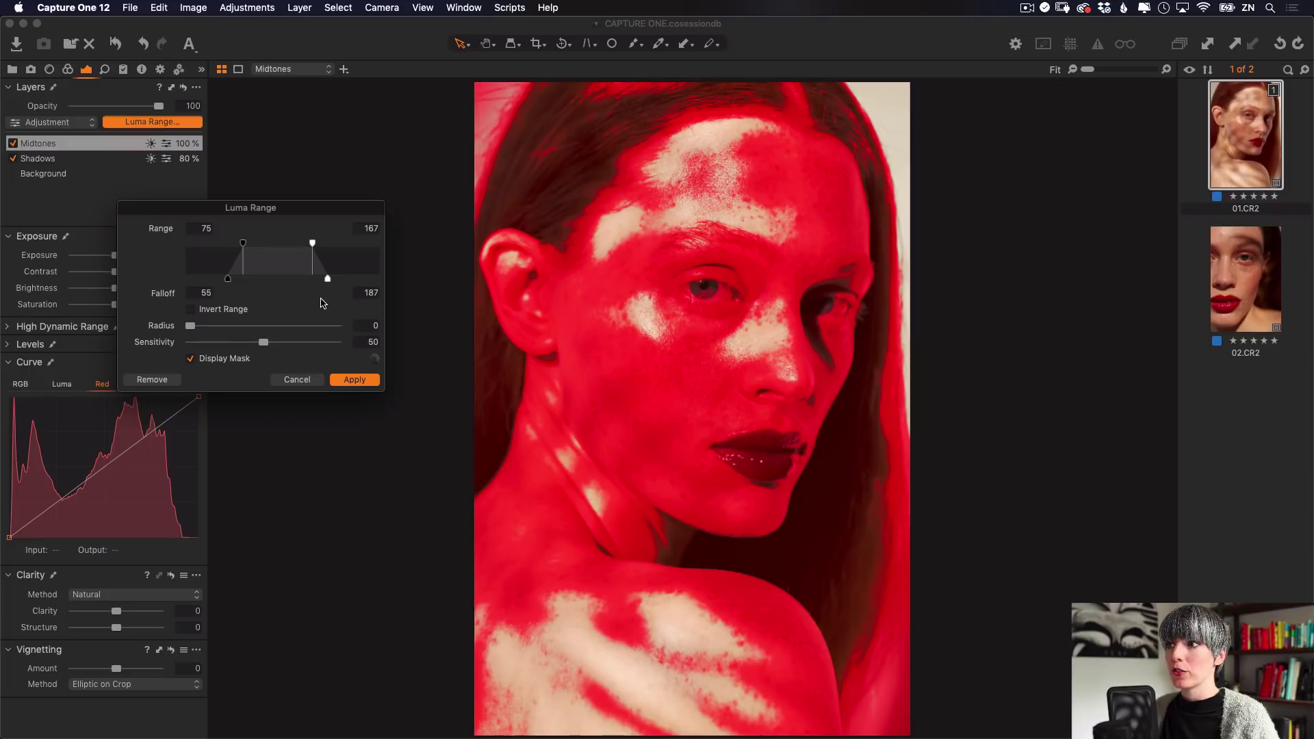
- Refine the Midtones luma range to 93–140 with a softer falloff of 41–192
{"action": "left_click_drag", "start_coordinate": [278, 264], "coordinate": [335, 278]}
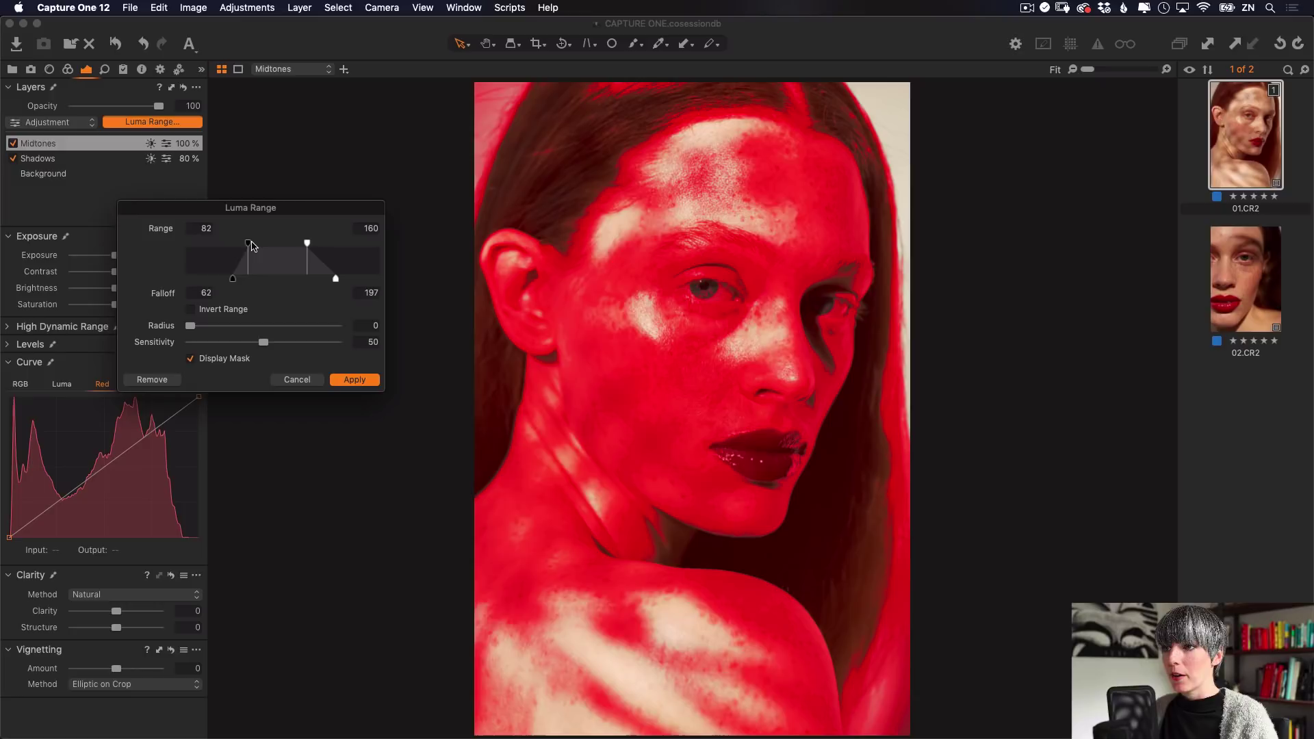
{"action": "left_click_drag", "start_coordinate": [251, 245], "coordinate": [228, 279]}
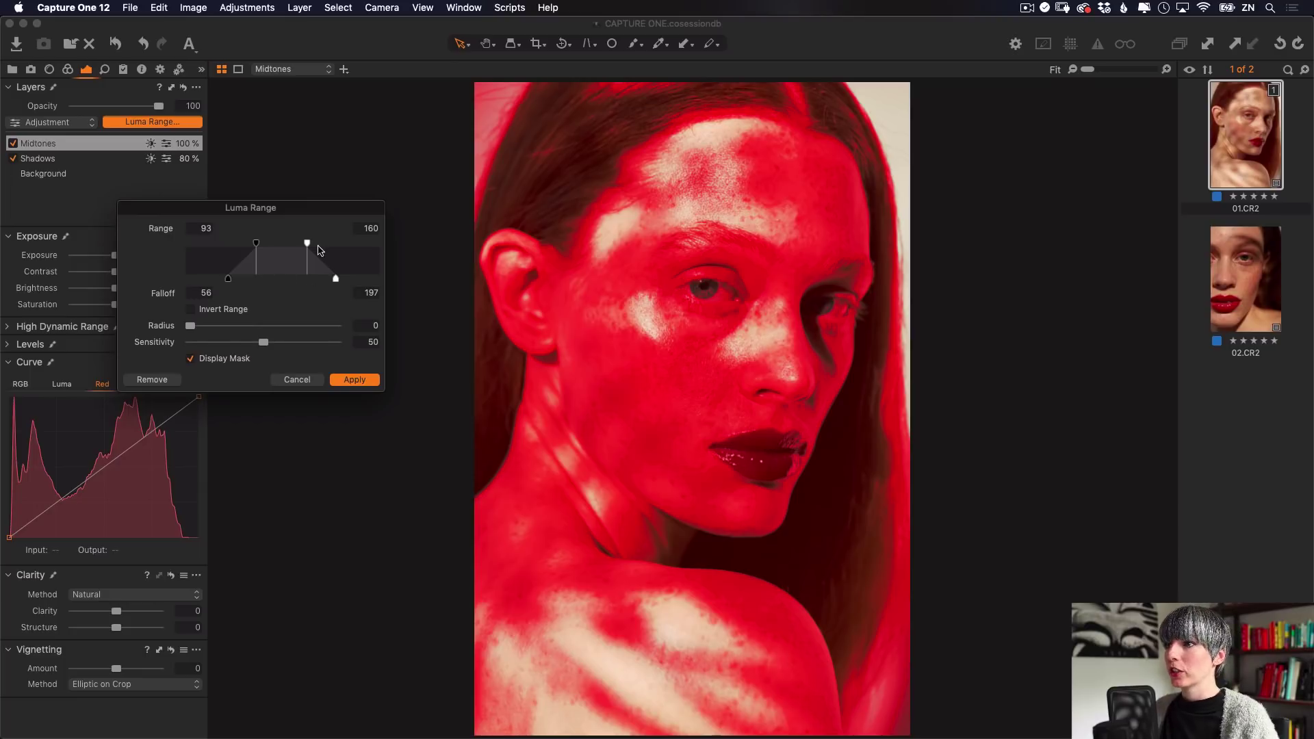
{"action": "left_click_drag", "start_coordinate": [335, 278], "coordinate": [268, 245]}
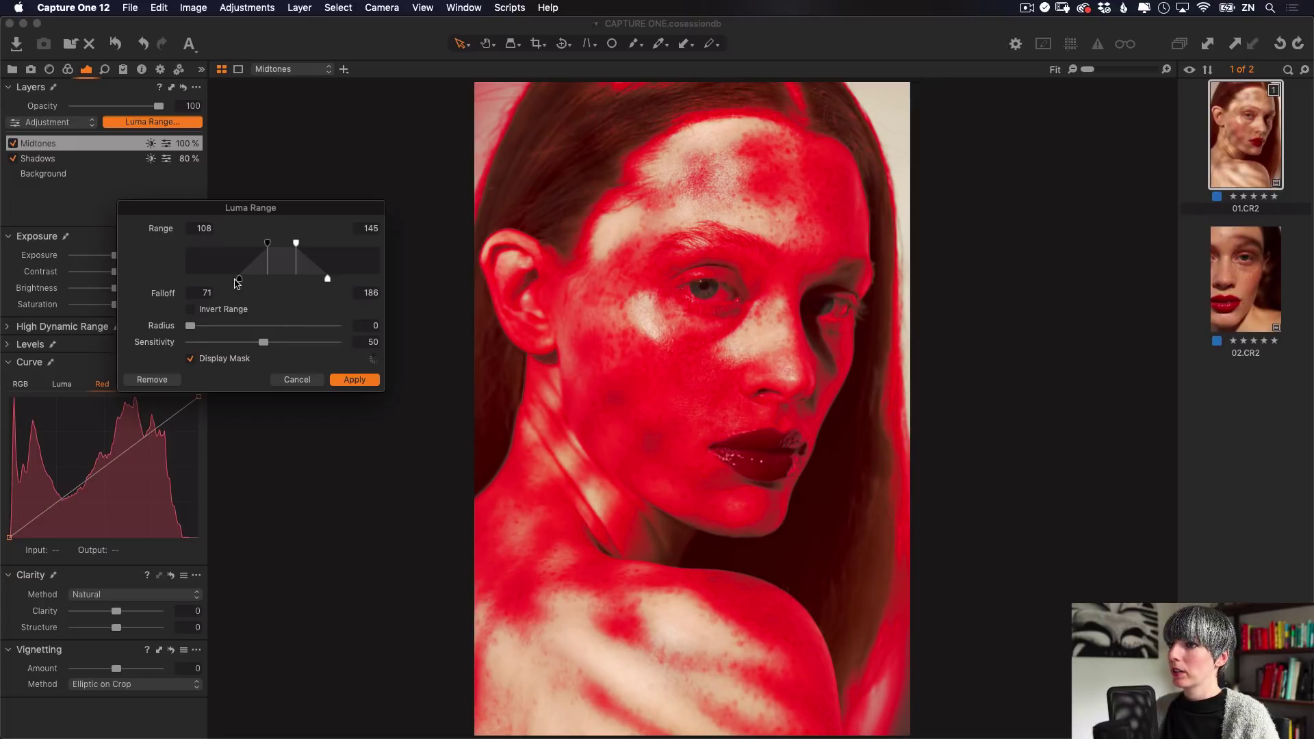
{"action": "left_click_drag", "start_coordinate": [239, 279], "coordinate": [300, 246]}
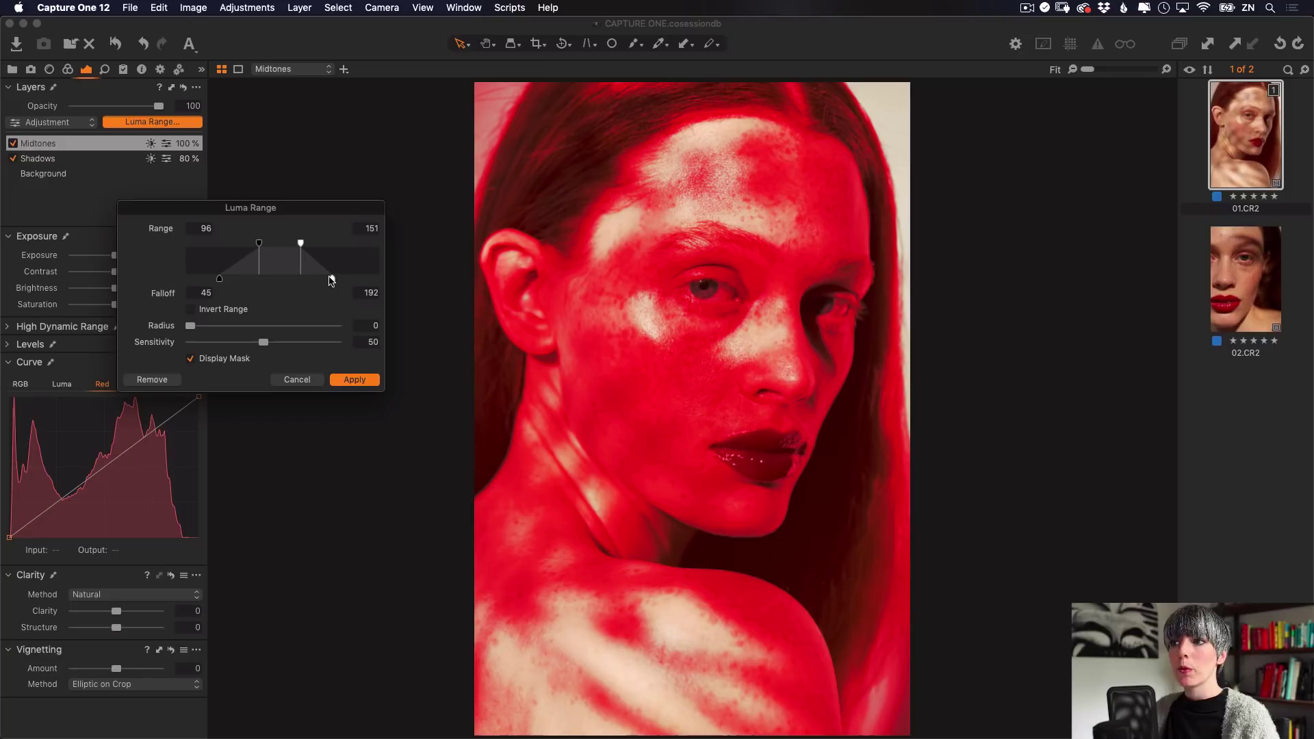
{"action": "left_click_drag", "start_coordinate": [334, 277], "coordinate": [330, 276]}
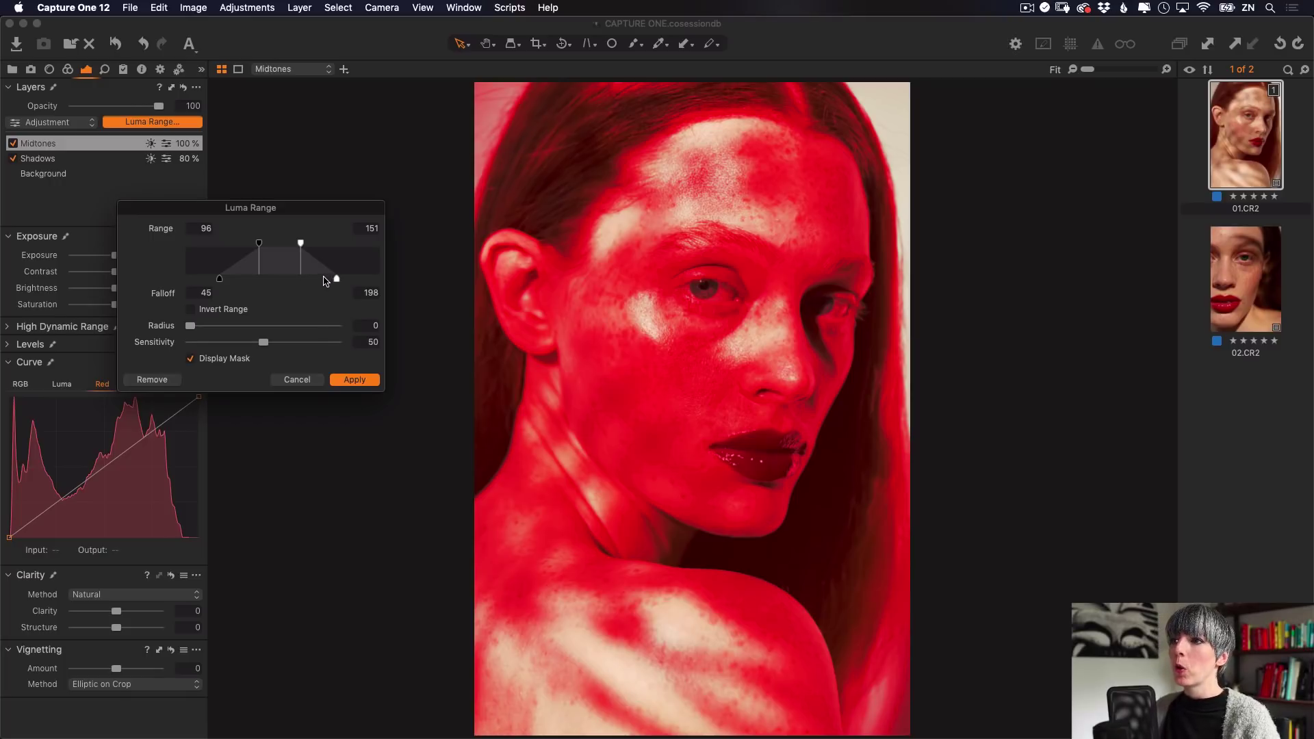
{"action": "left_click_drag", "start_coordinate": [336, 278], "coordinate": [295, 262]}
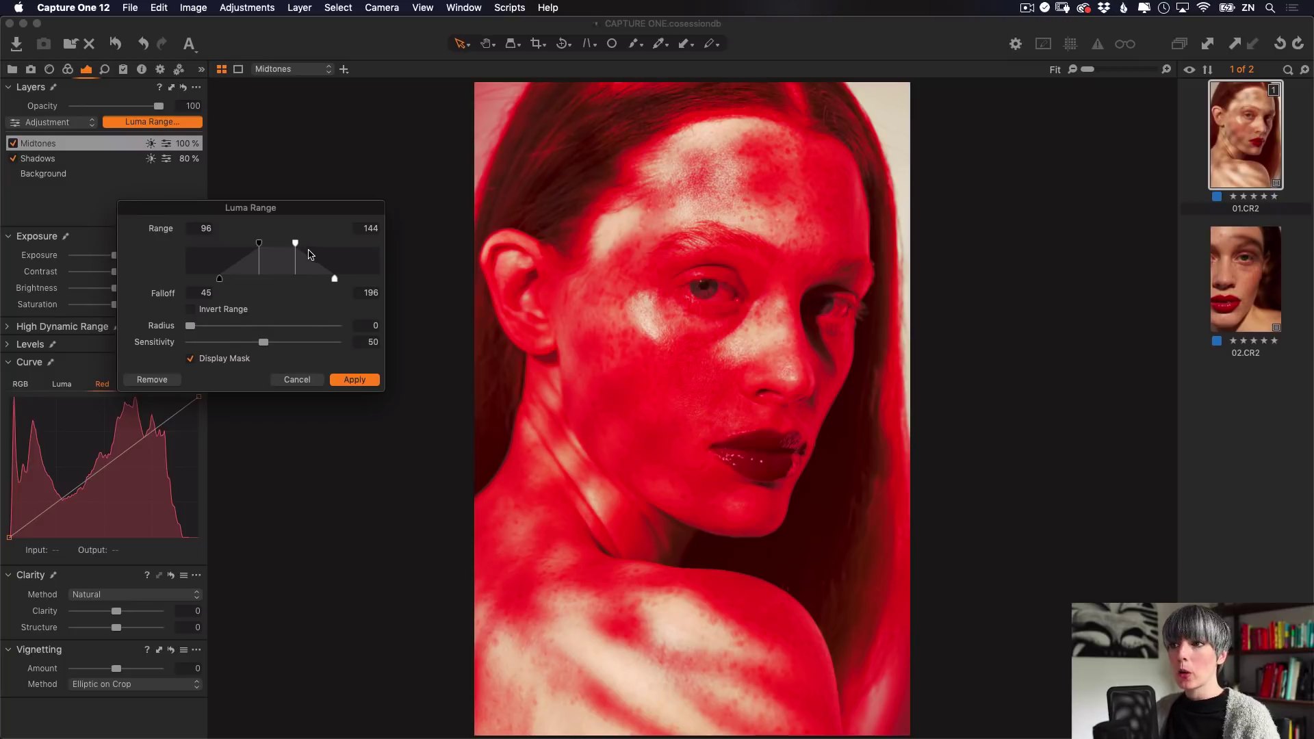
{"action": "left_click_drag", "start_coordinate": [259, 251], "coordinate": [287, 282]}
{"action": "left_click", "coordinate": [296, 244]}
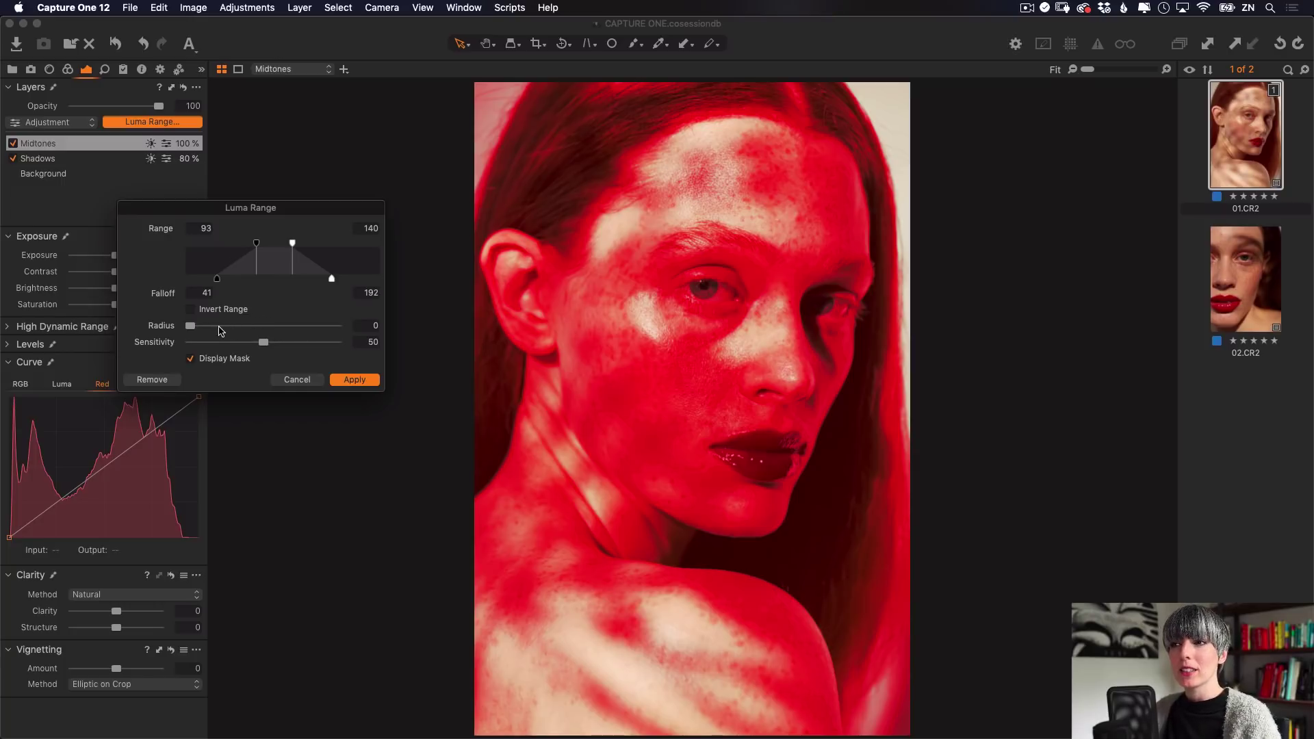
- Set the Midtones mask's Radius to 1.8, Sensitivity to 34 and upper falloff to 212, and apply the luma range
{"action": "left_click_drag", "start_coordinate": [210, 327], "coordinate": [266, 327]}
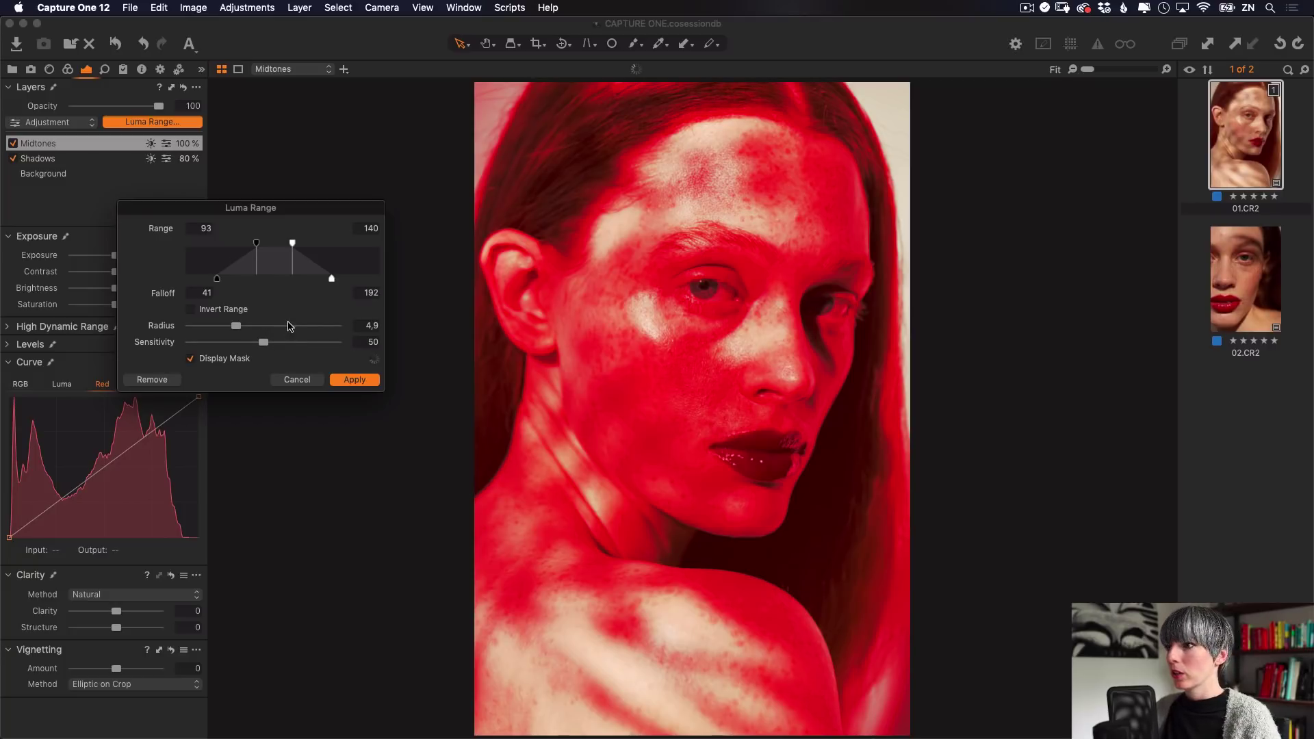
{"action": "left_click", "coordinate": [288, 326]}
{"action": "left_click", "coordinate": [240, 343]}
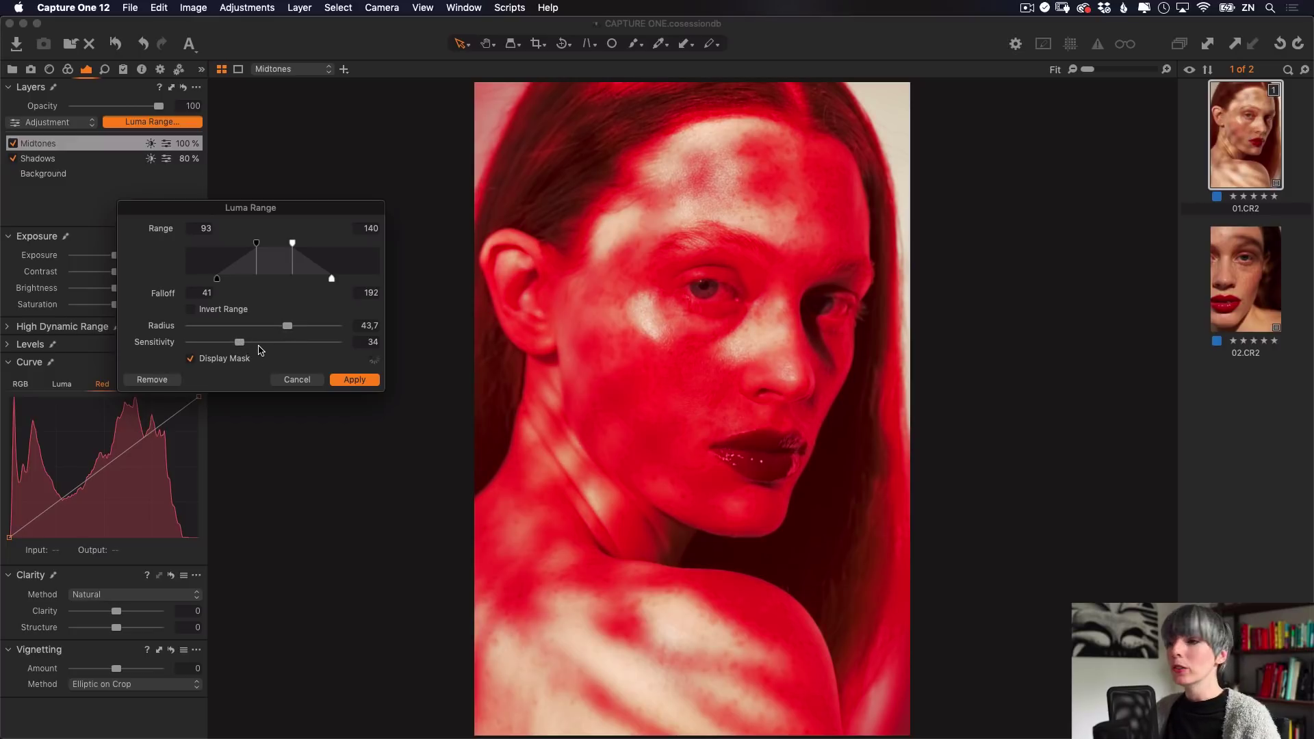
{"action": "left_click_drag", "start_coordinate": [288, 326], "coordinate": [245, 326]}
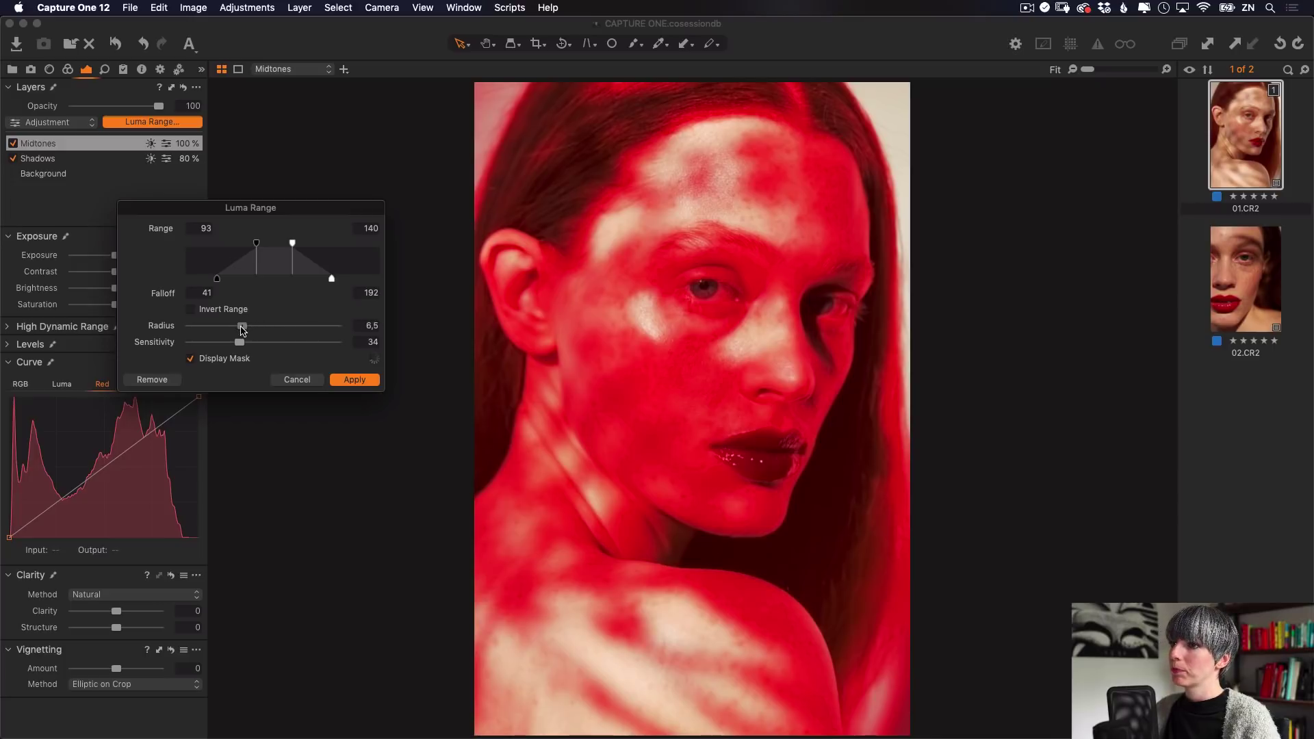
{"action": "left_click_drag", "start_coordinate": [245, 326], "coordinate": [216, 327]}
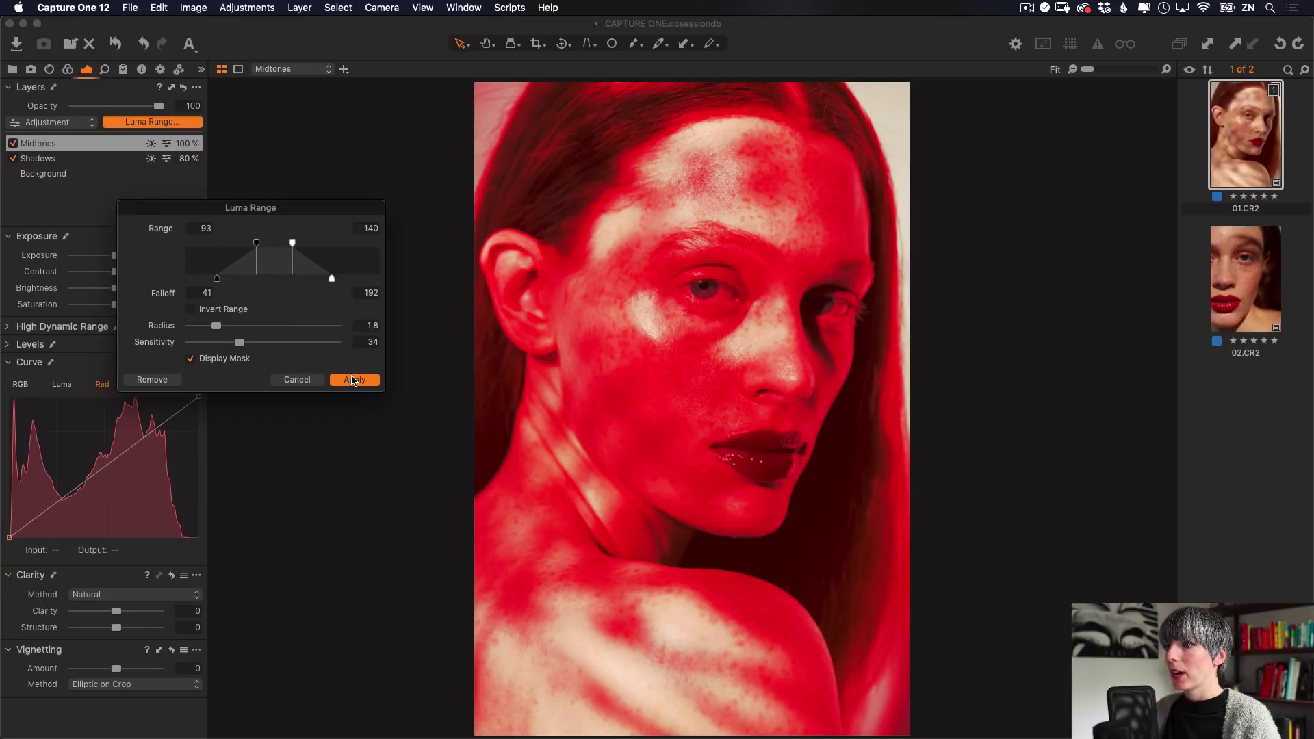
{"action": "left_click_drag", "start_coordinate": [331, 280], "coordinate": [345, 285]}
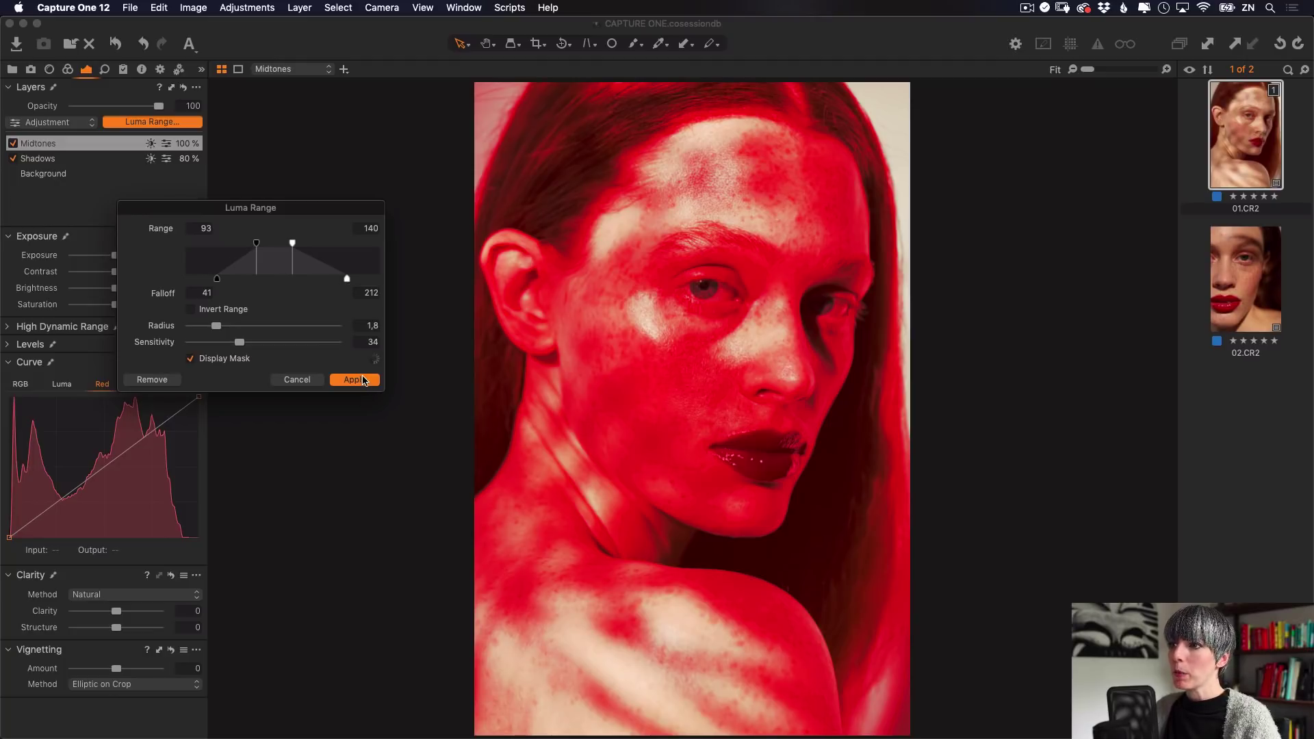
{"action": "left_click", "coordinate": [359, 384]}
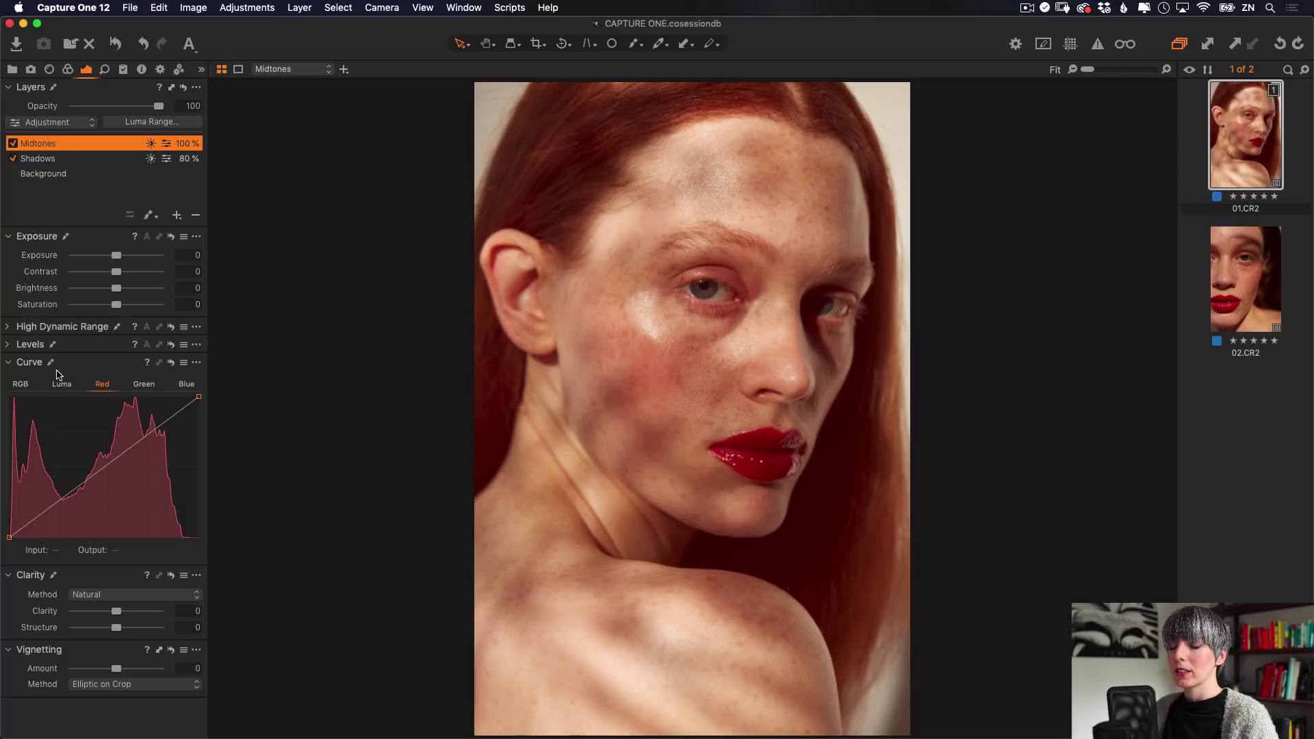
{"action": "left_click", "coordinate": [24, 386]}
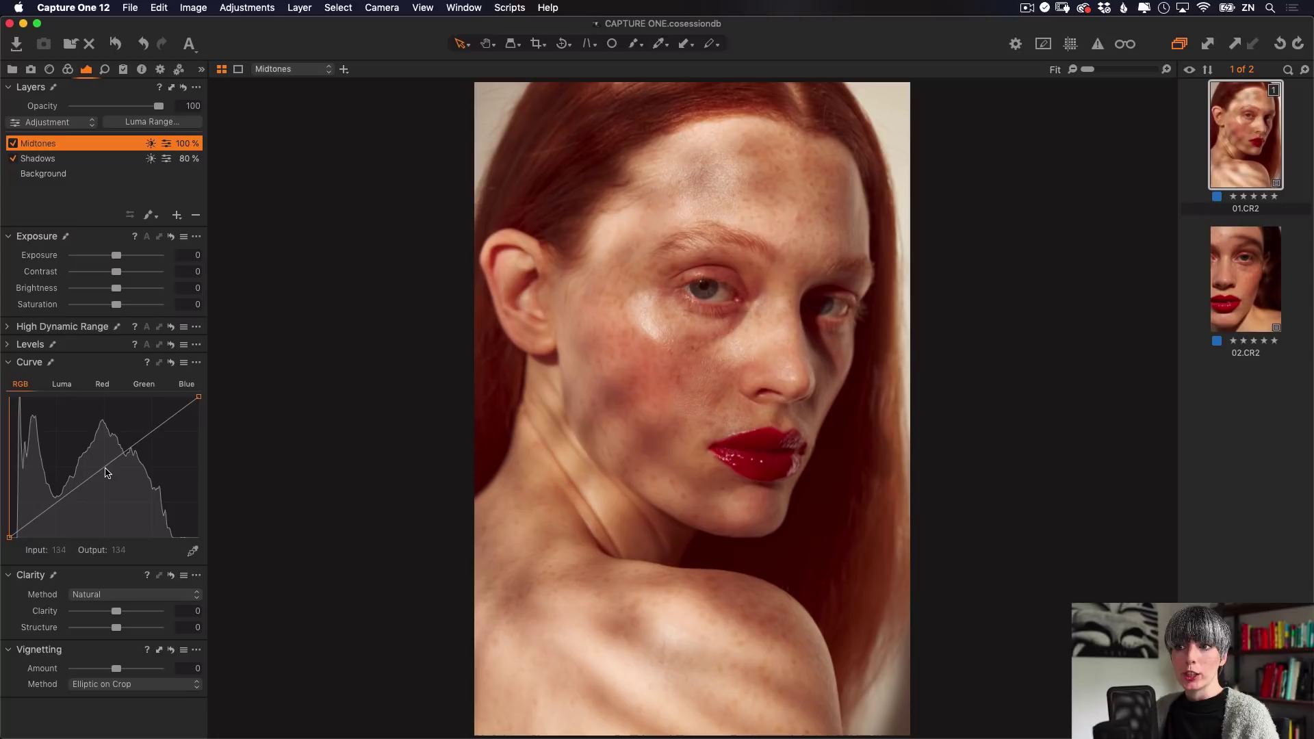
{"action": "left_click_drag", "start_coordinate": [96, 478], "coordinate": [149, 556]}
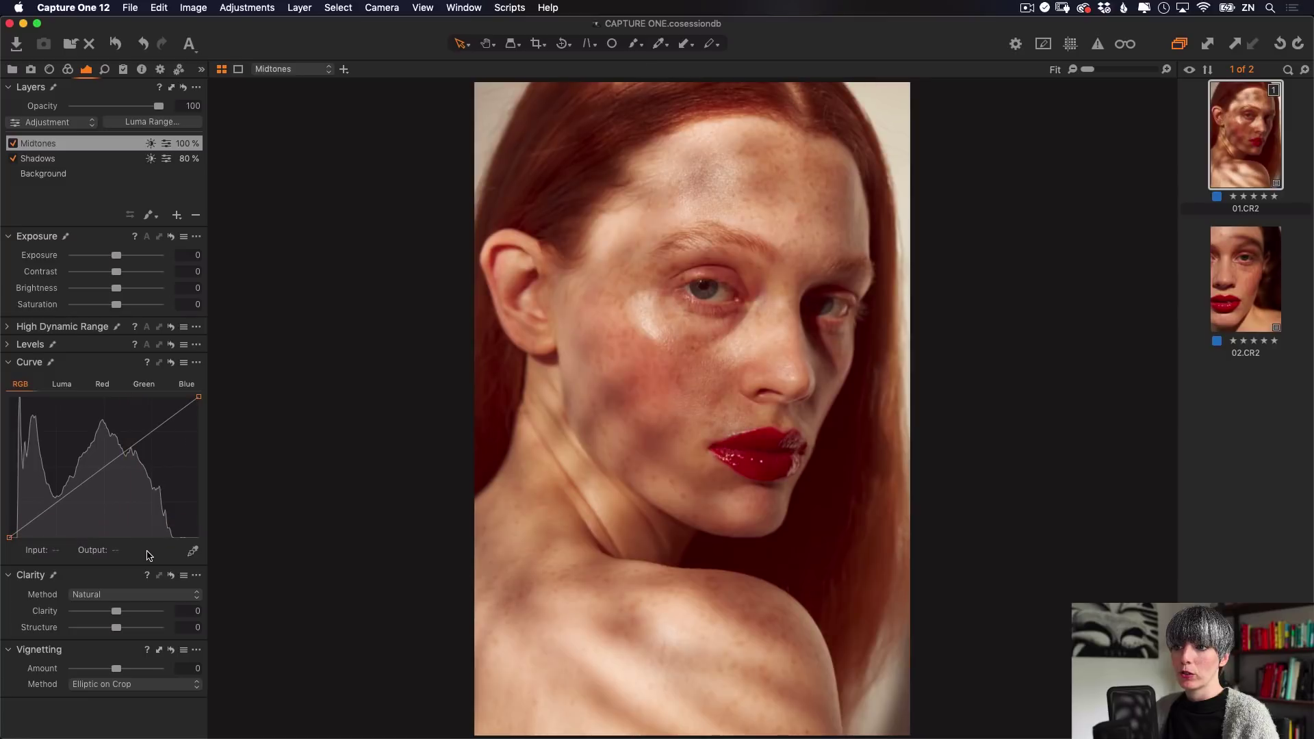
{"action": "left_click", "coordinate": [9, 346]}
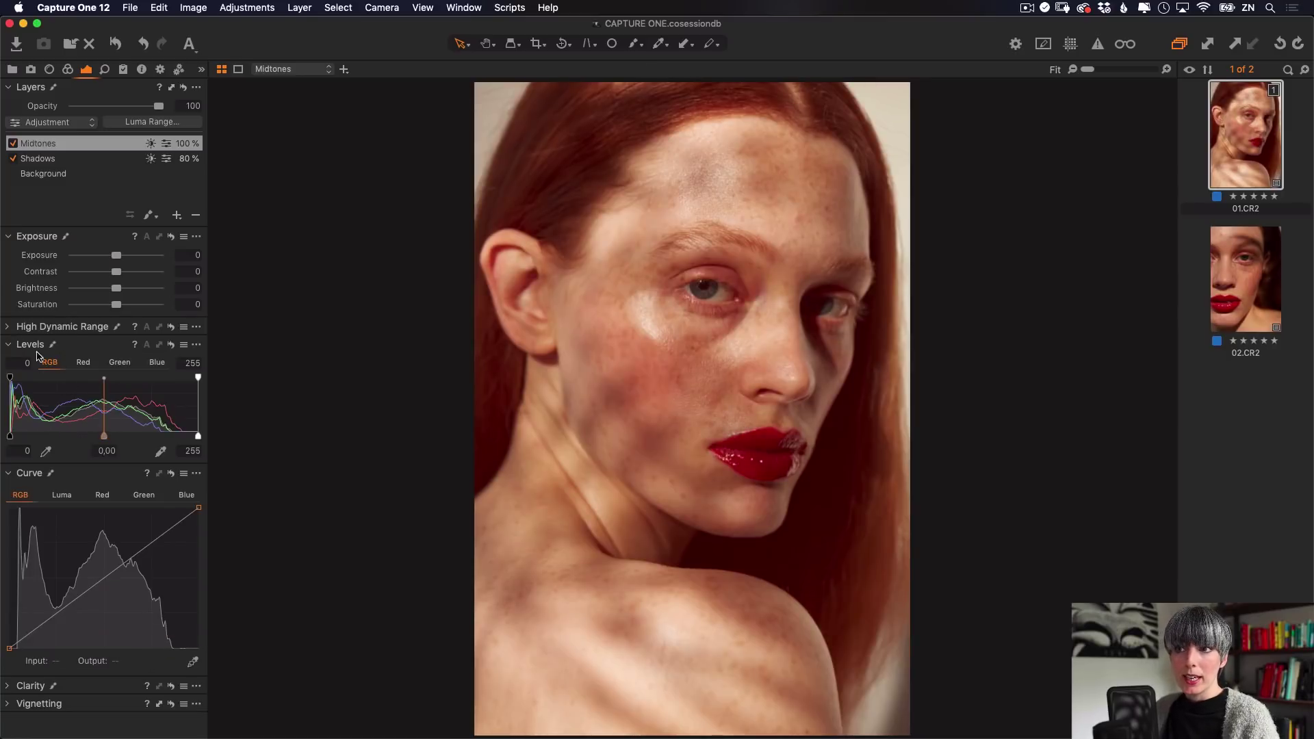
{"action": "left_click_drag", "start_coordinate": [104, 436], "coordinate": [134, 440]}
{"action": "left_click", "coordinate": [9, 345]}
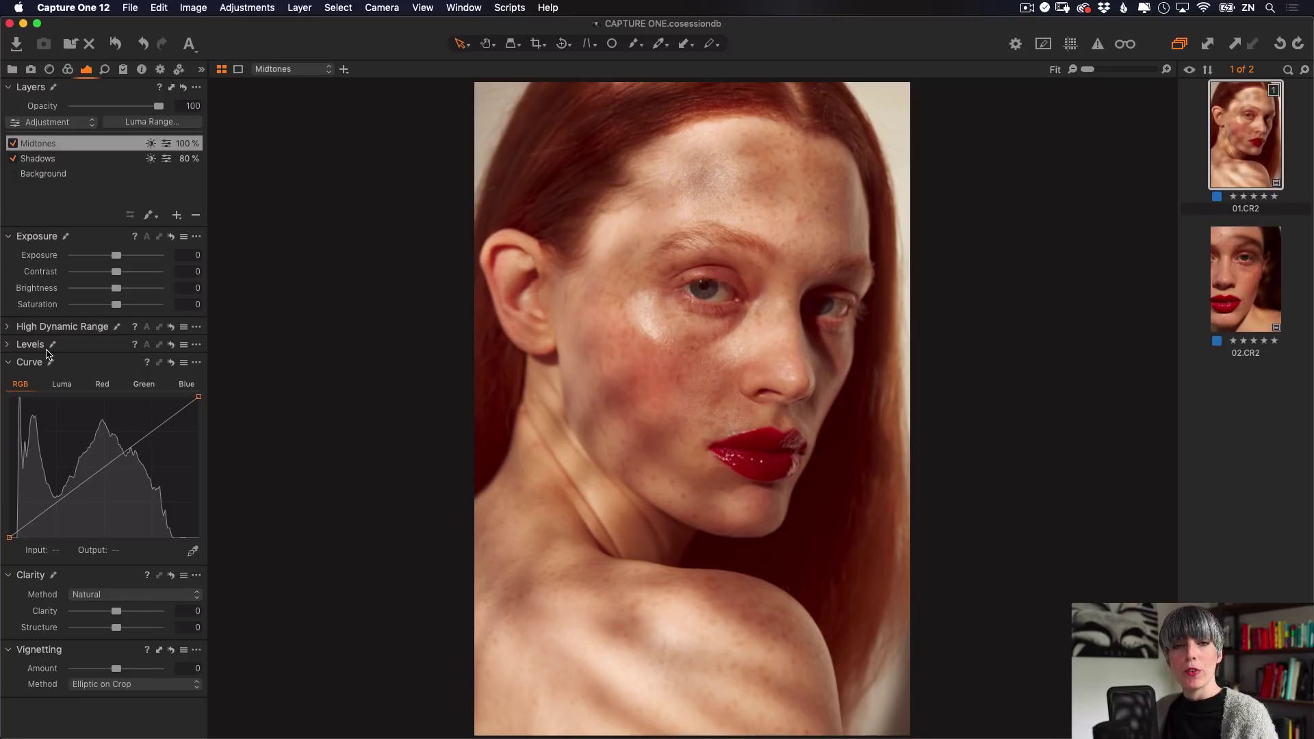
- On the Midtones layer, lower the Luma curve's midpoint to about 130 in, 117 out, and the Blue curve's midpoint to about 131 in, 125 out
{"action": "left_click", "coordinate": [67, 384]}
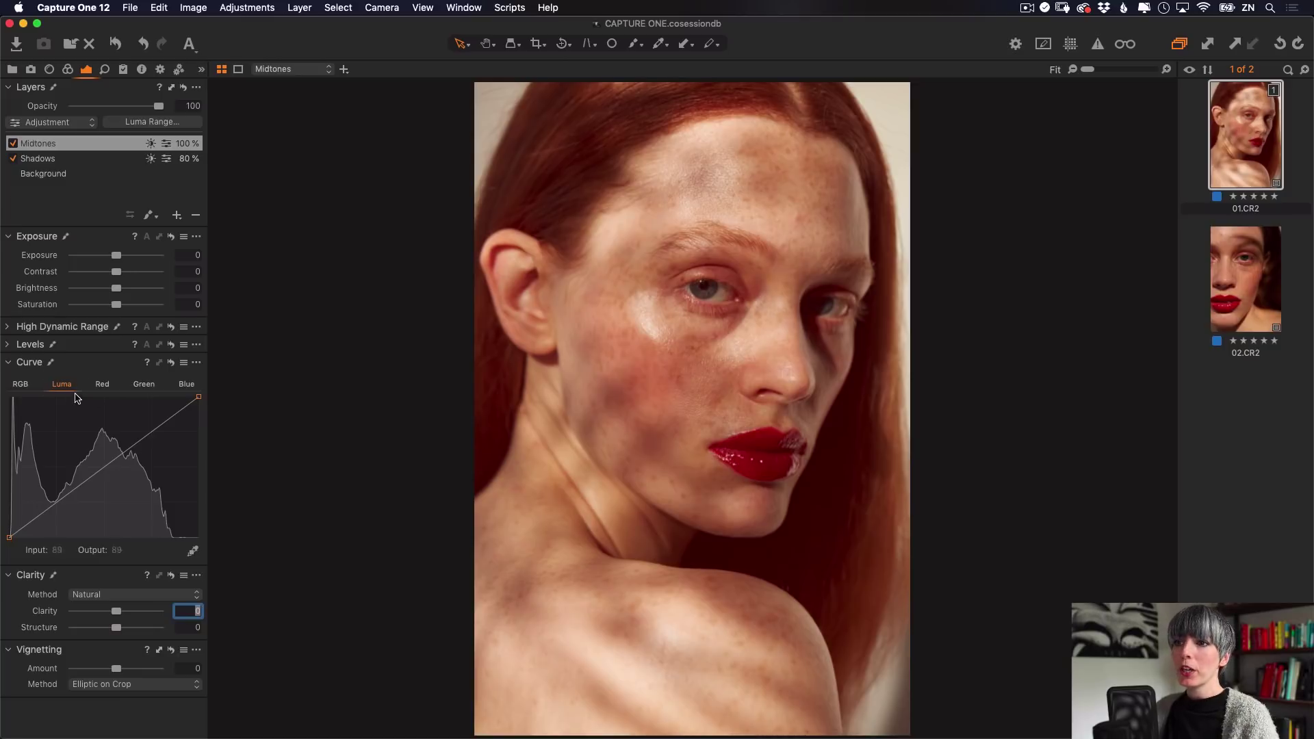
{"action": "left_click", "coordinate": [104, 471]}
{"action": "mouse_move", "coordinate": [103, 469]}
{"action": "left_mouse_down"}
{"action": "mouse_move", "coordinate": [113, 499]}
{"action": "mouse_move", "coordinate": [107, 473]}
{"action": "left_mouse_up"}
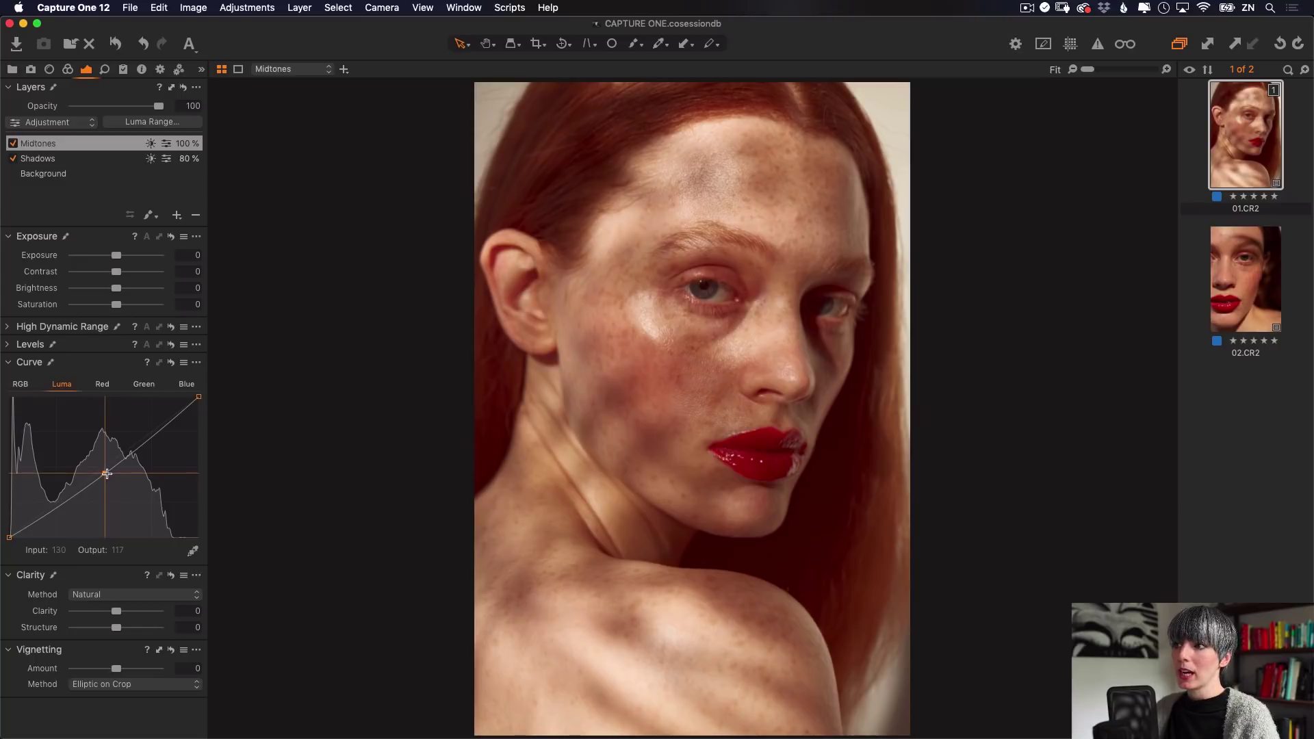
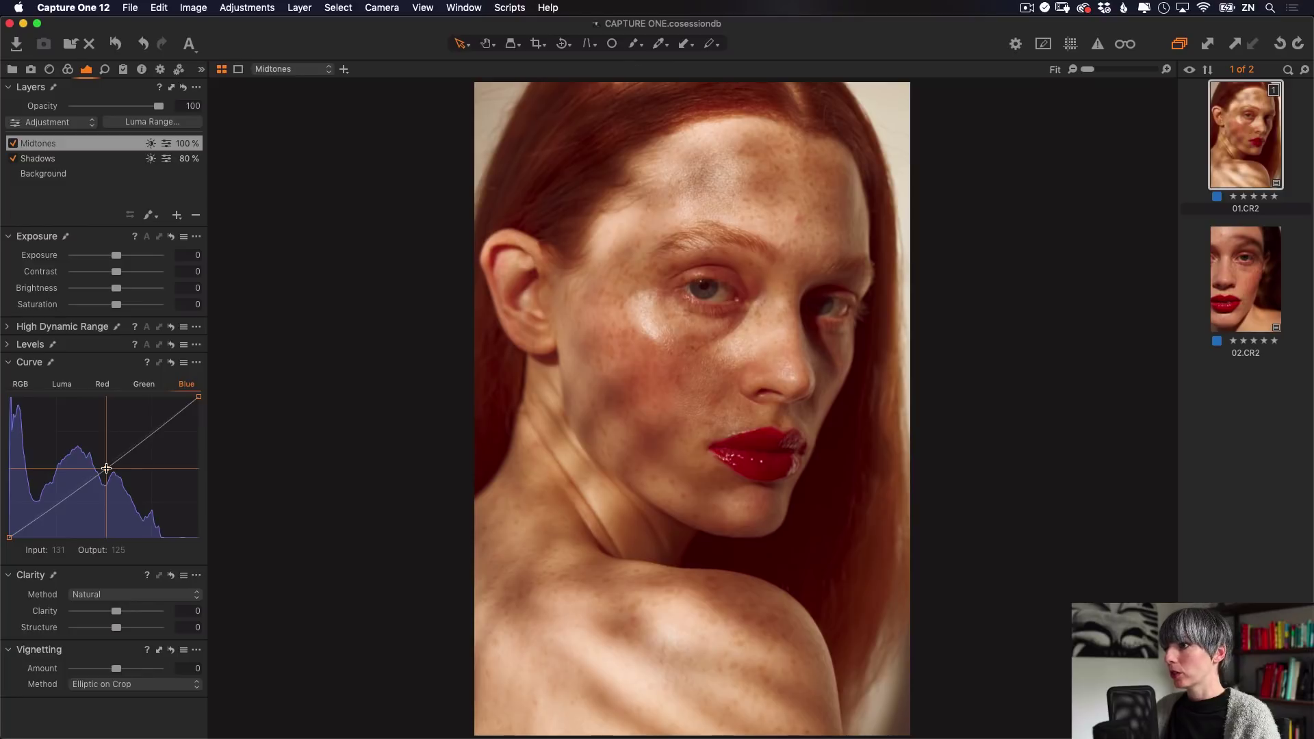
{"action": "left_click", "coordinate": [106, 468]}
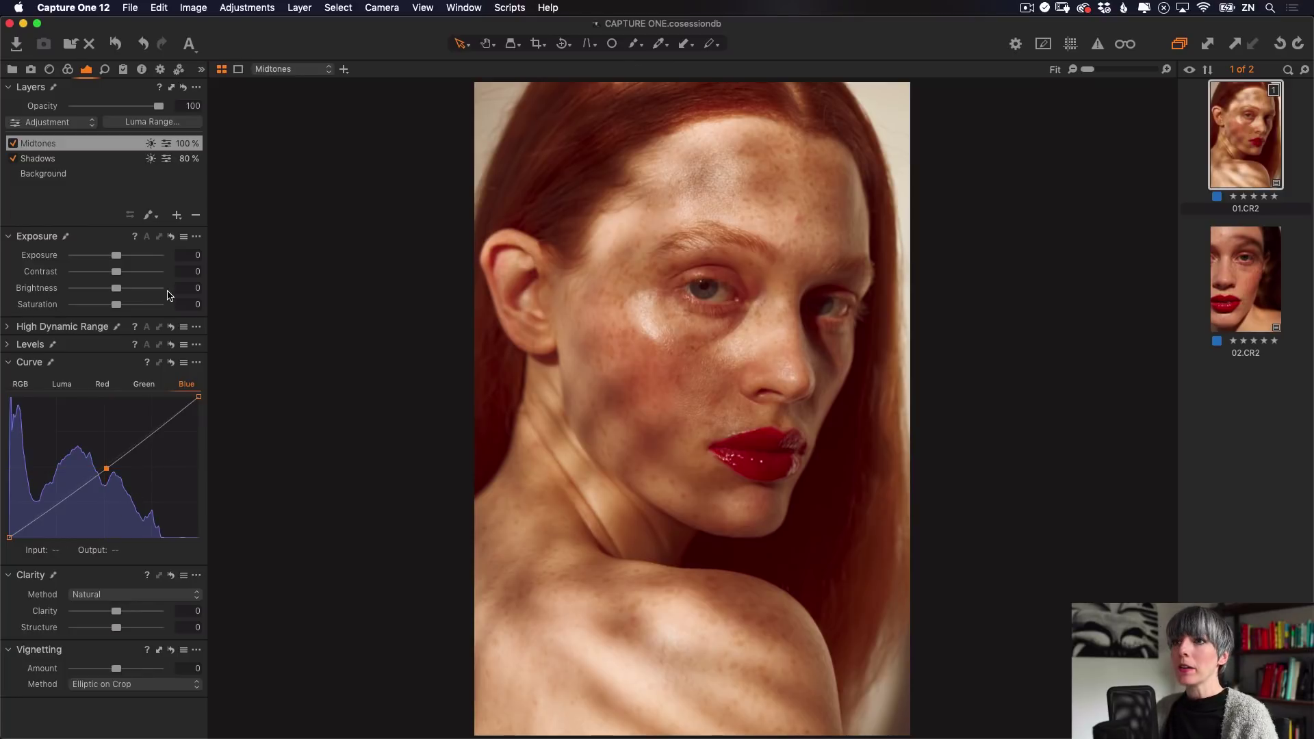
- Add a new filled layer above Midtones and name it Highlights
{"action": "left_click", "coordinate": [177, 216]}
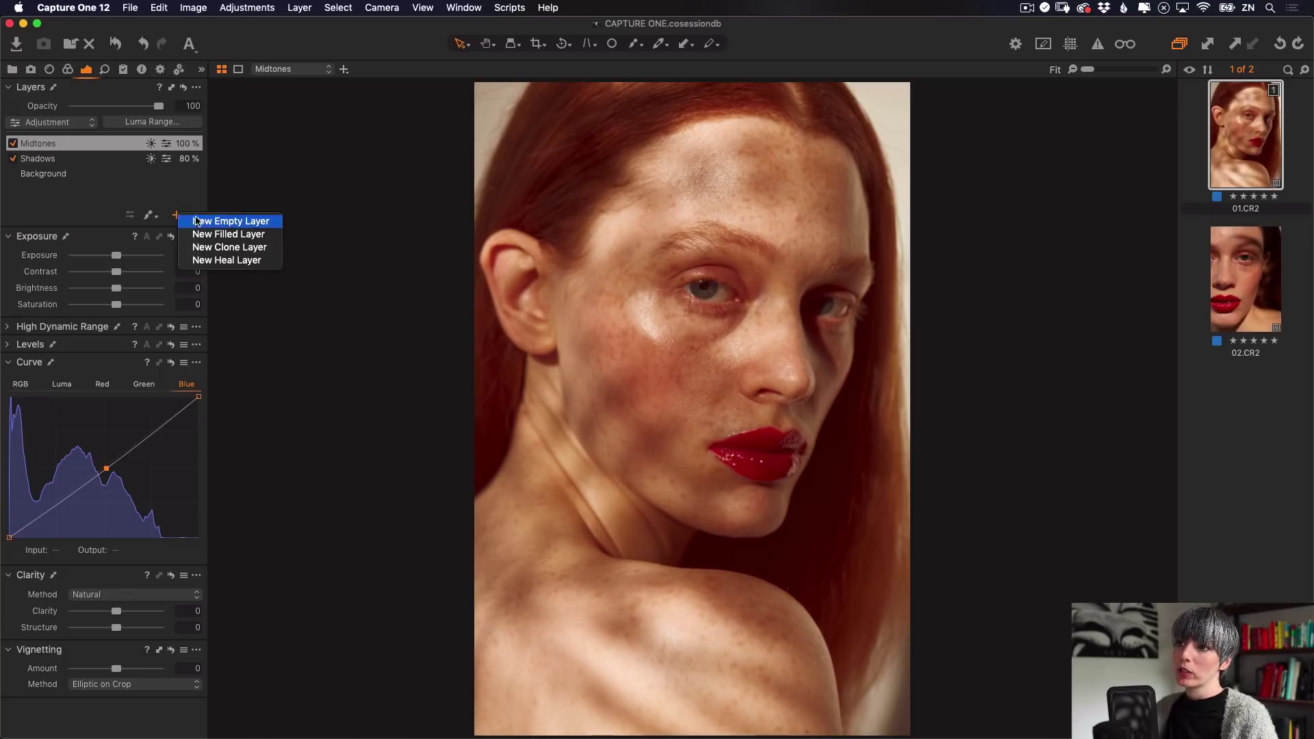
{"action": "left_click", "coordinate": [220, 236]}
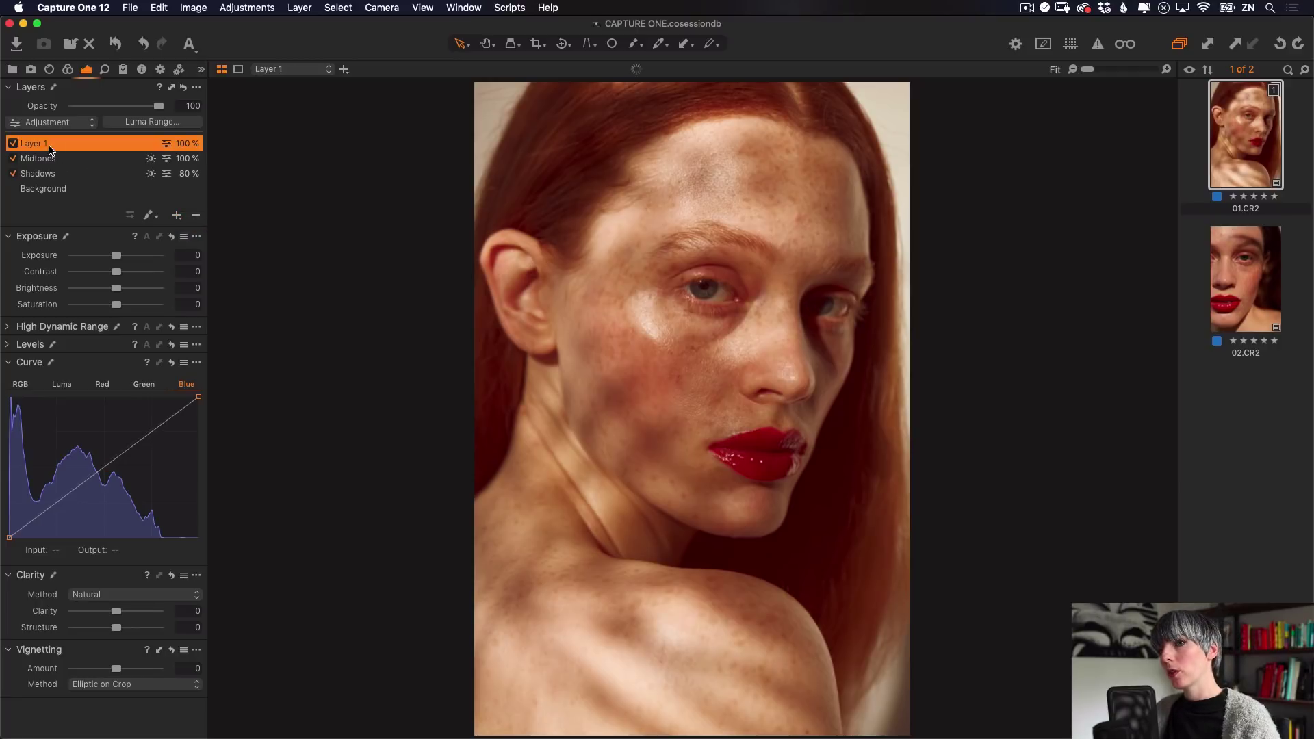
{"action": "double_click", "coordinate": [39, 144]}
{"action": "type", "text": "H"}
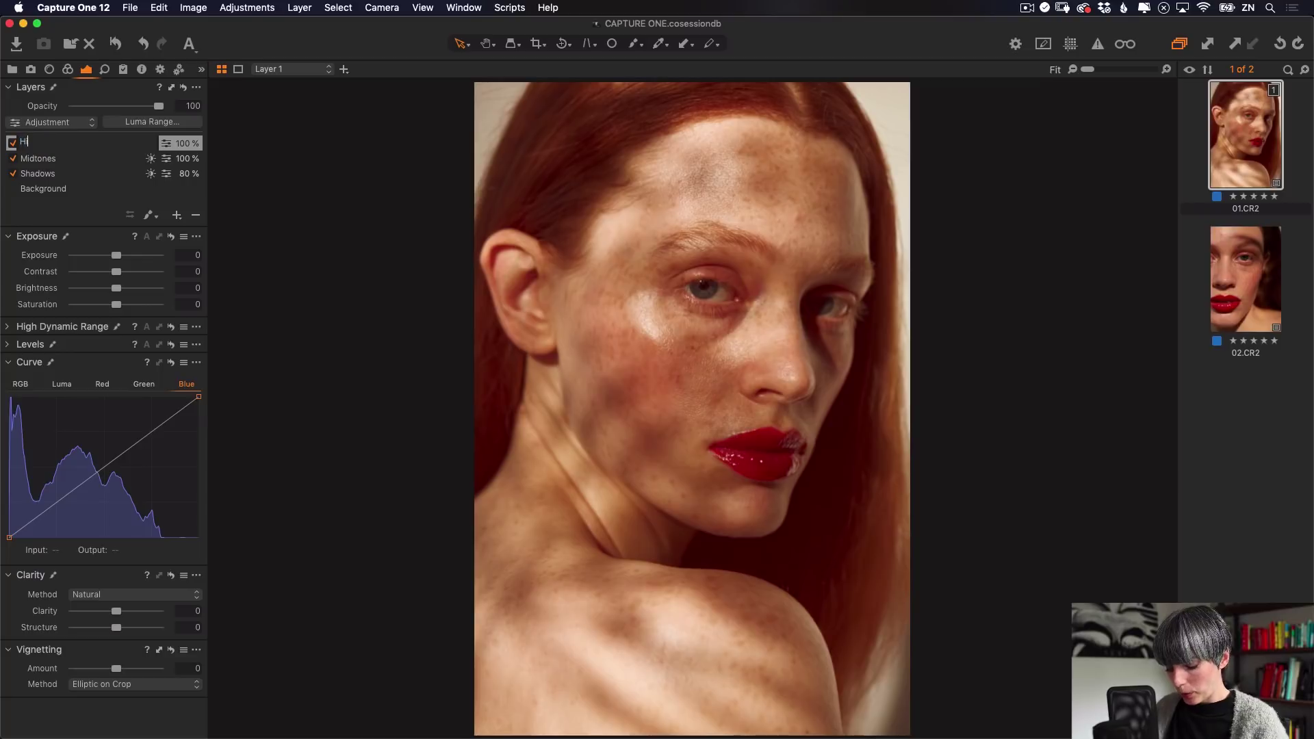
{"action": "type", "text": "ighlights"}
{"action": "key", "text": "Return"}
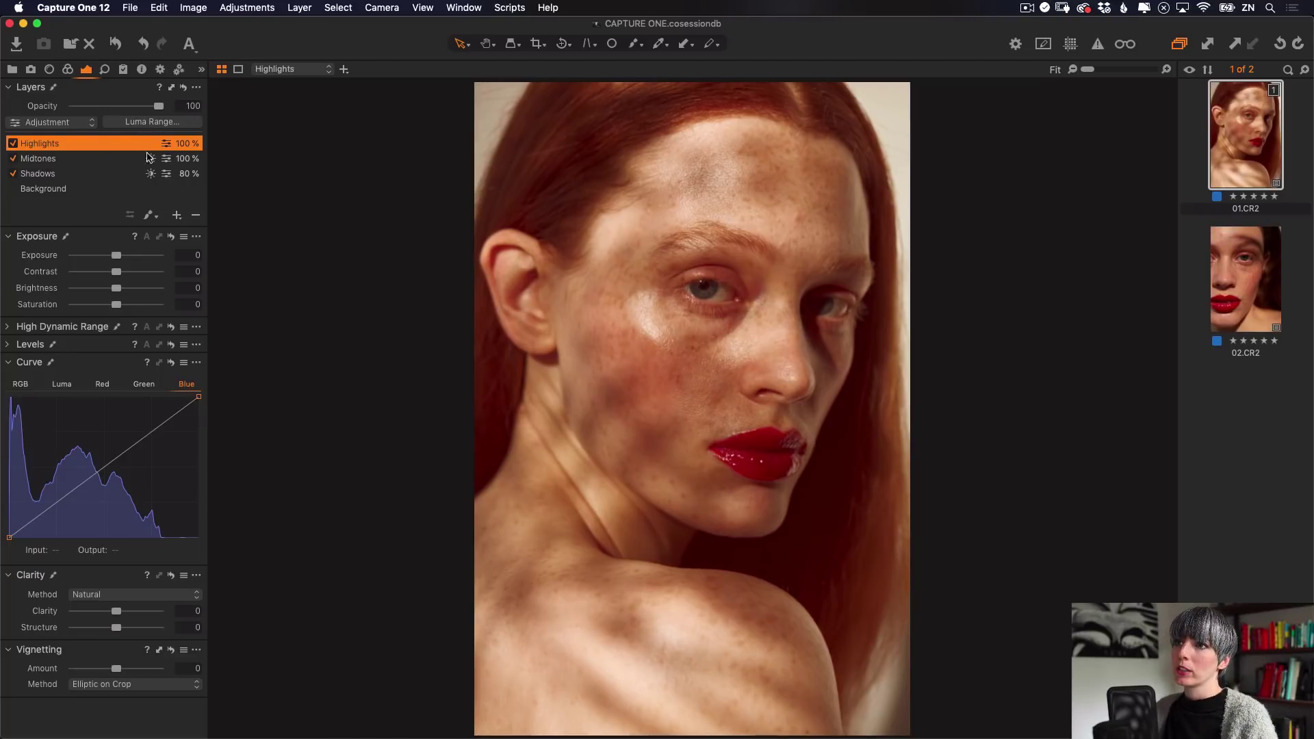
- Display the Highlights layer's luma range mask and set its range to 172–255
{"action": "left_click", "coordinate": [179, 122]}
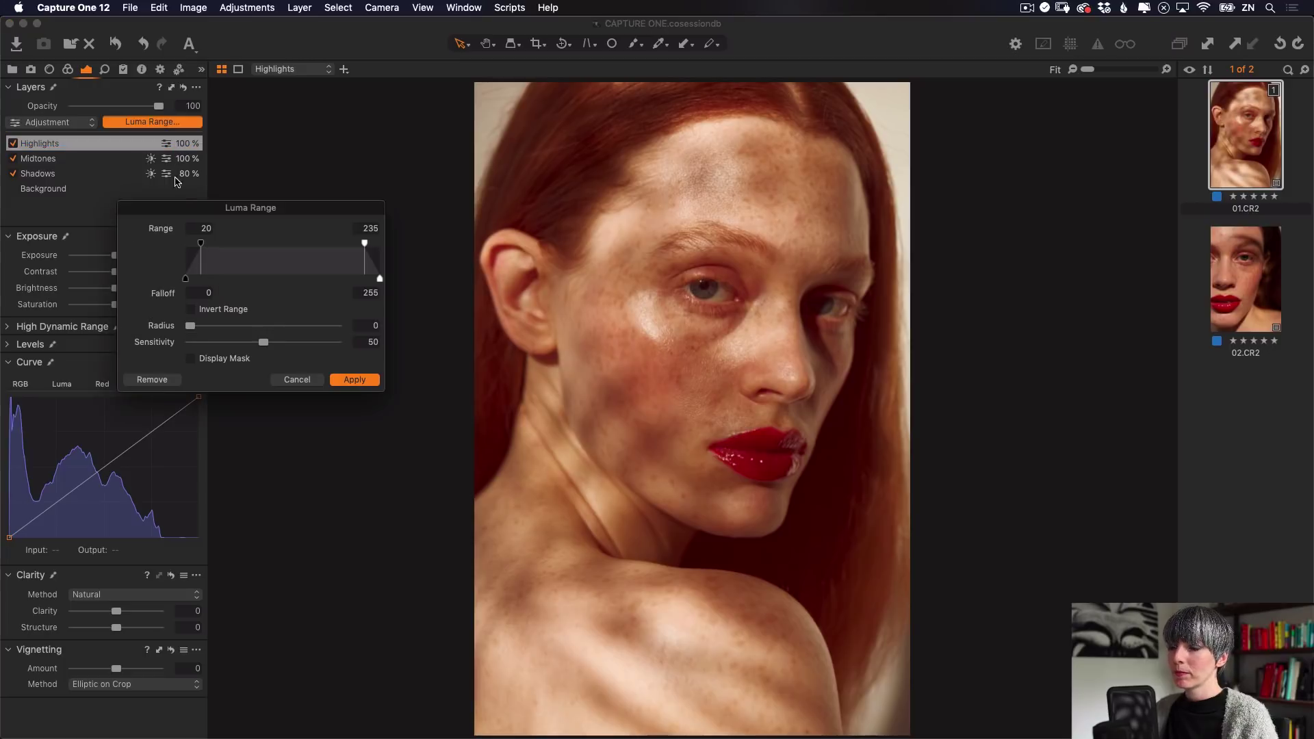
{"action": "left_click", "coordinate": [191, 360]}
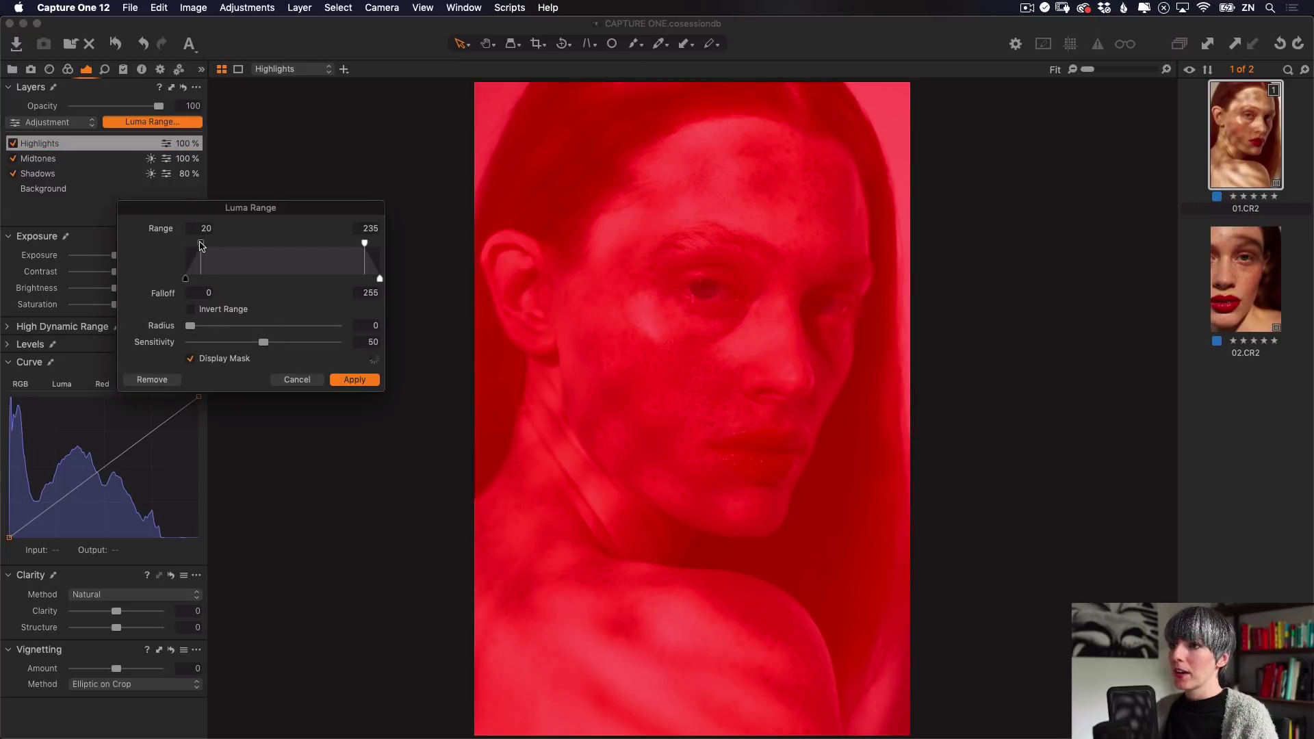
{"action": "left_click_drag", "start_coordinate": [202, 246], "coordinate": [317, 247]}
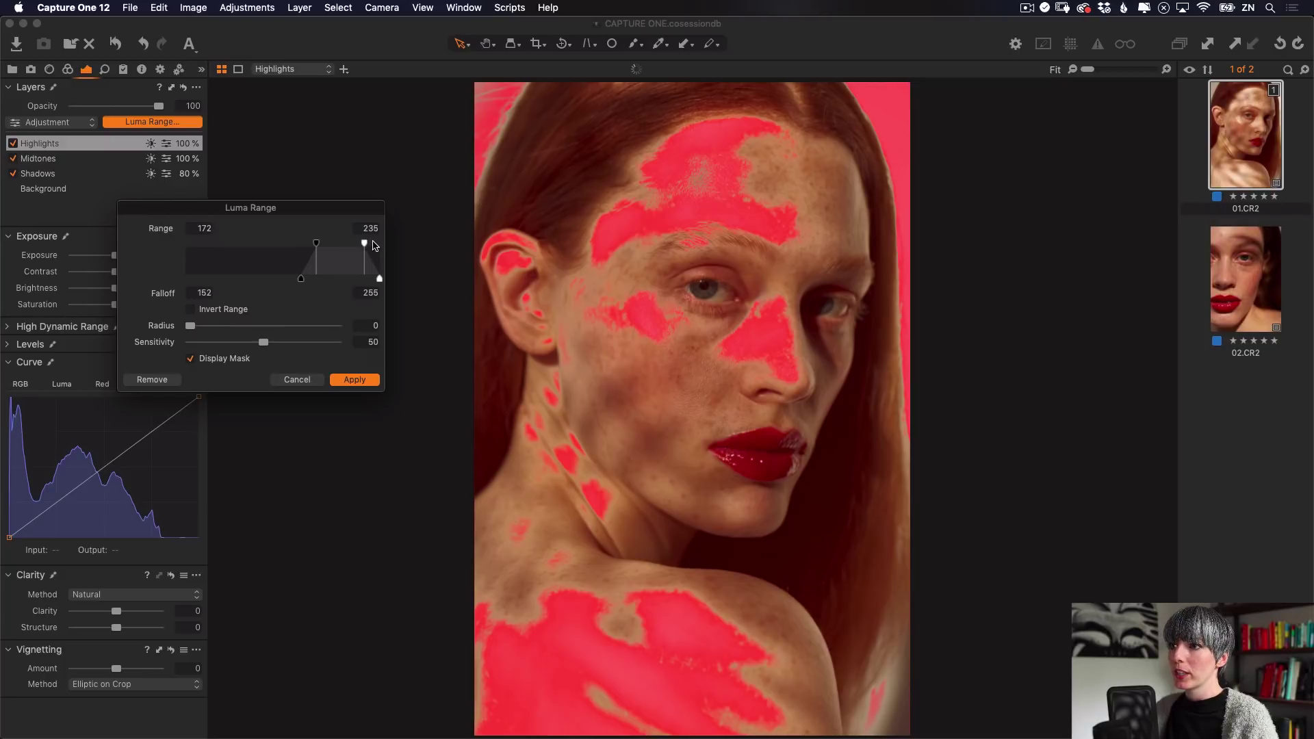
{"action": "left_click_drag", "start_coordinate": [376, 247], "coordinate": [387, 250]}
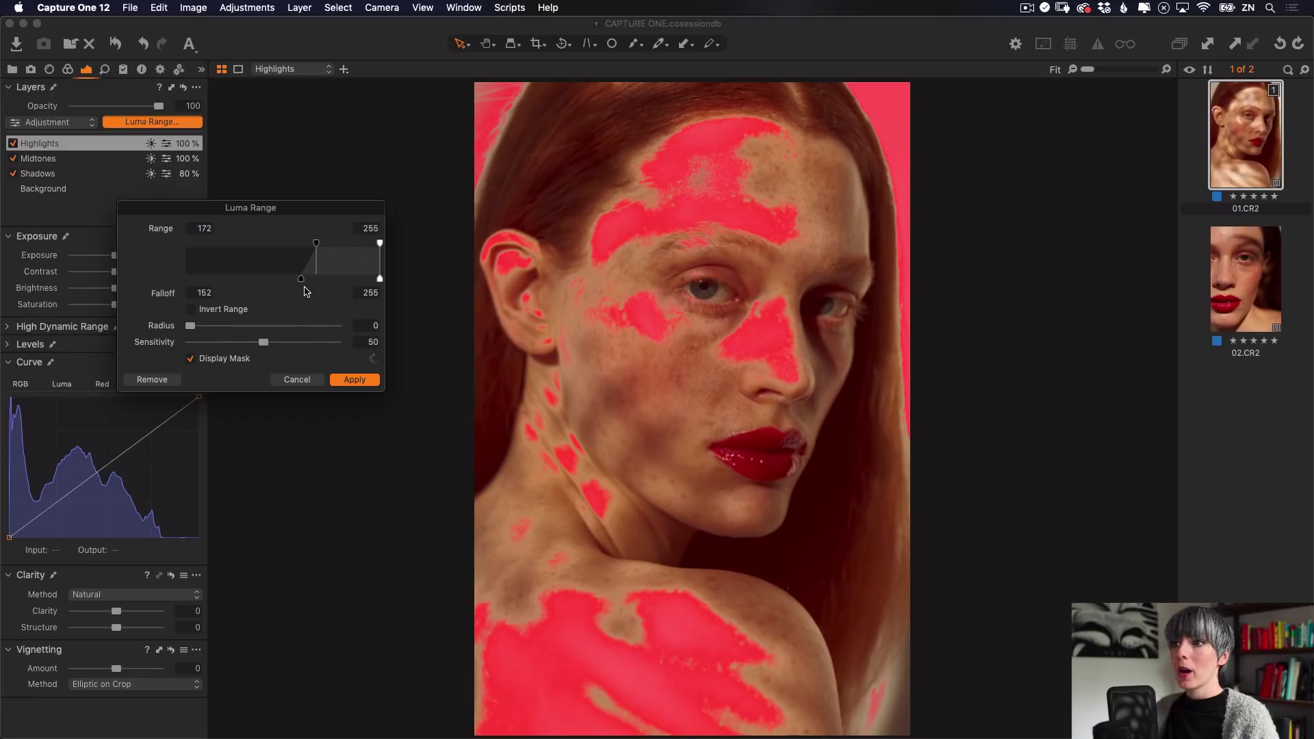
- Soften the Highlights mask by extending its lower falloff to 118, and apply the luma range
{"action": "left_click_drag", "start_coordinate": [301, 280], "coordinate": [299, 282]}
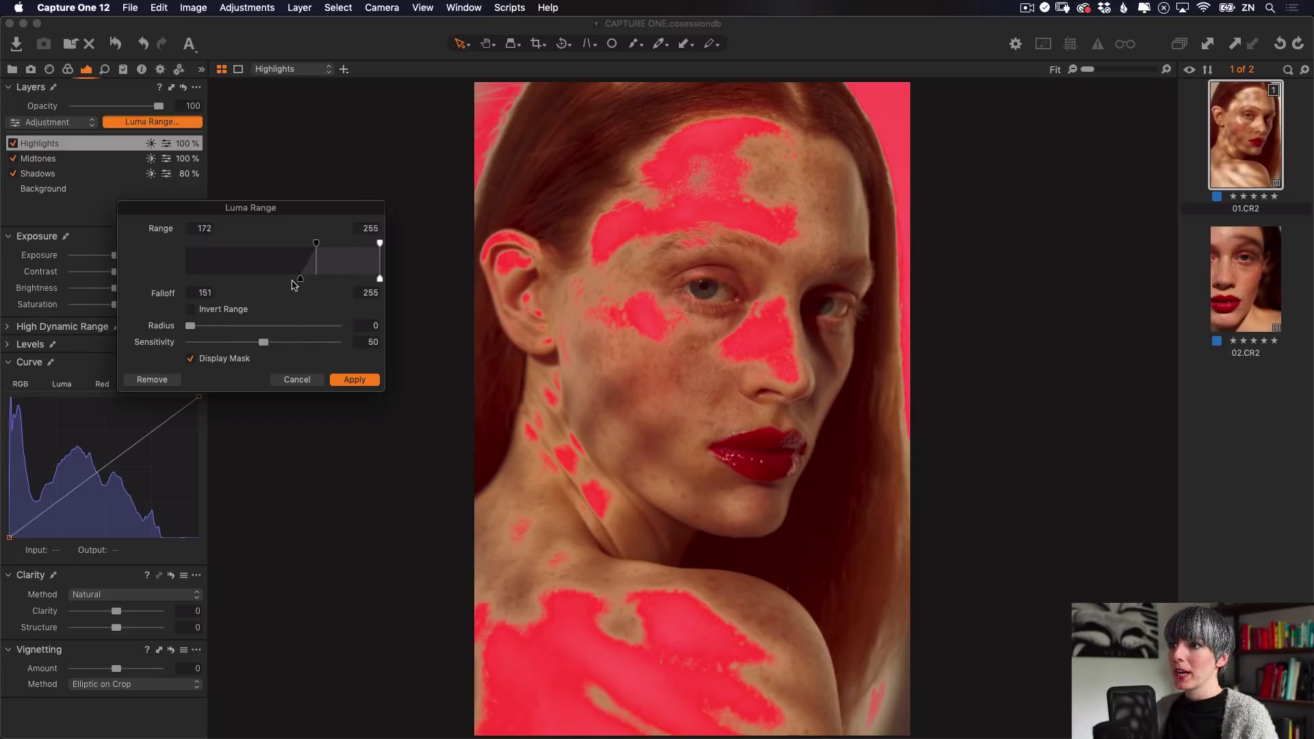
{"action": "left_click_drag", "start_coordinate": [299, 279], "coordinate": [288, 279]}
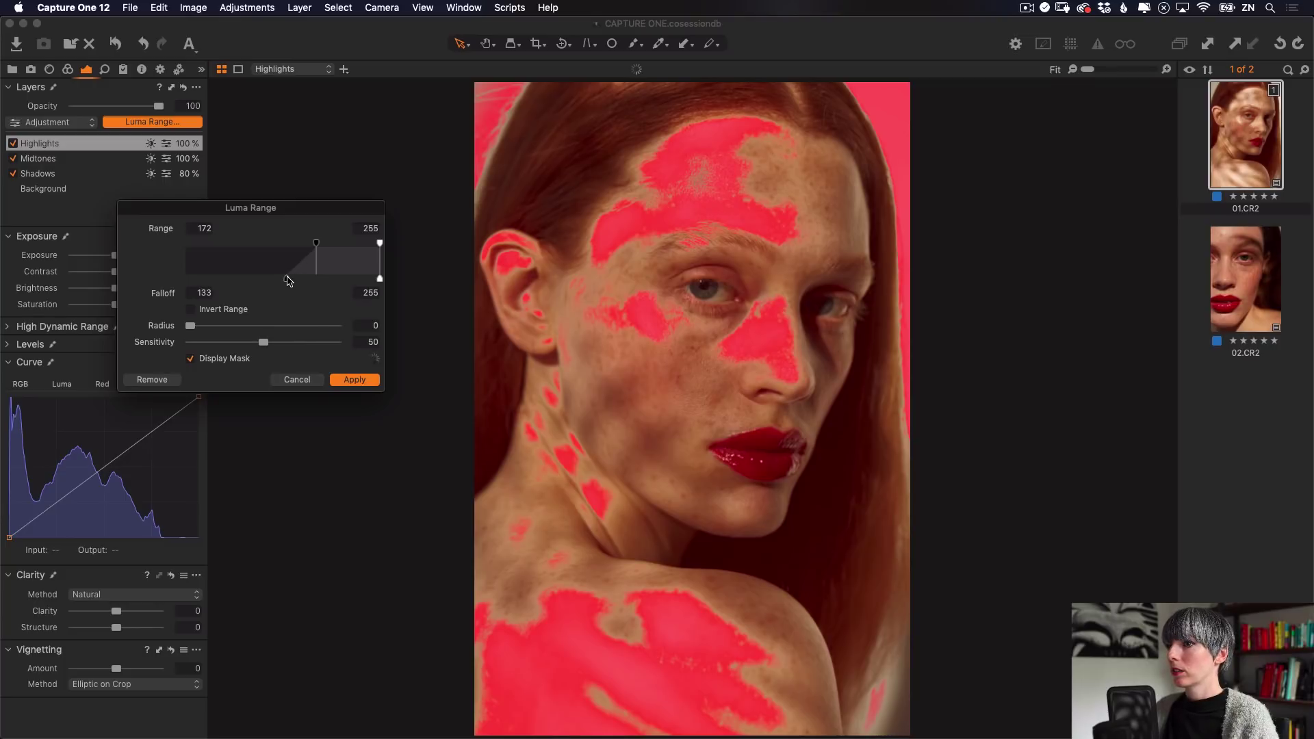
{"action": "left_click_drag", "start_coordinate": [286, 281], "coordinate": [274, 278]}
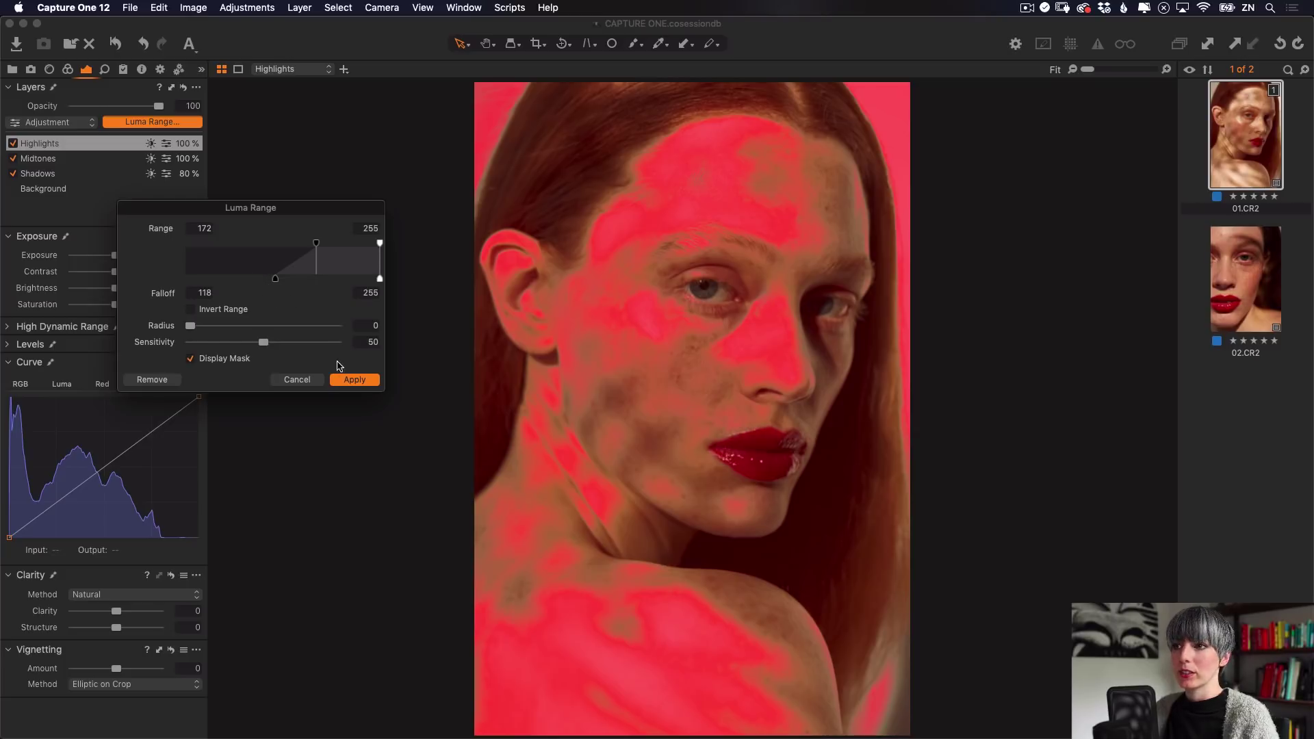
{"action": "left_click", "coordinate": [367, 381]}
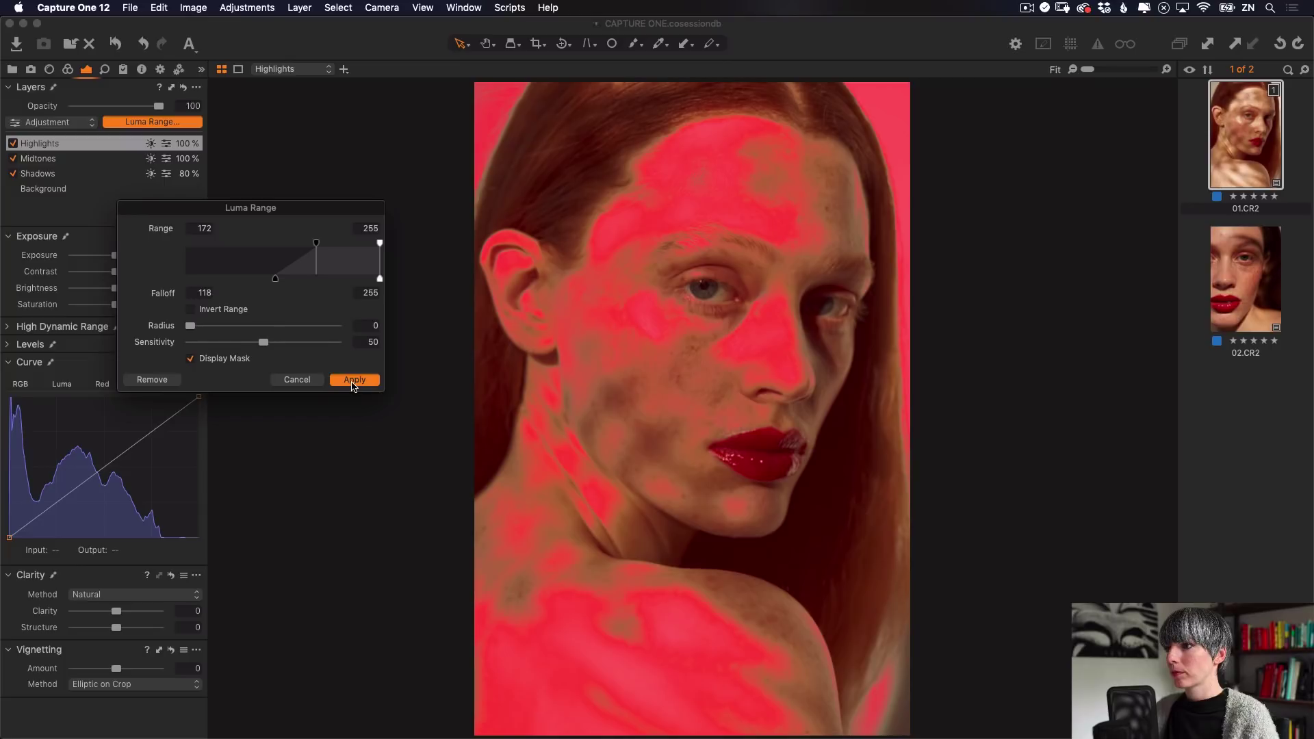
{"action": "left_click", "coordinate": [352, 381]}
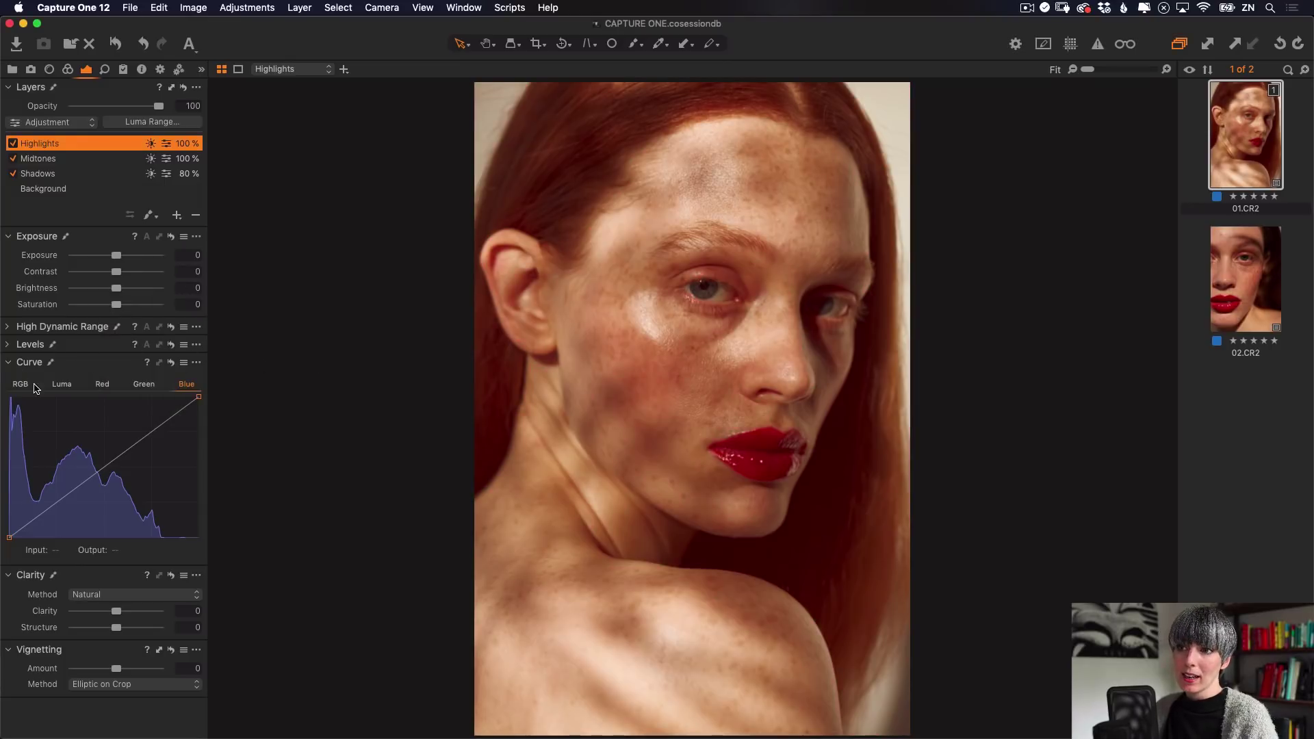
- On the Highlights layer, lower the Luma curve's white point to output 236, and remove the trial midpoint
{"action": "left_click", "coordinate": [59, 385]}
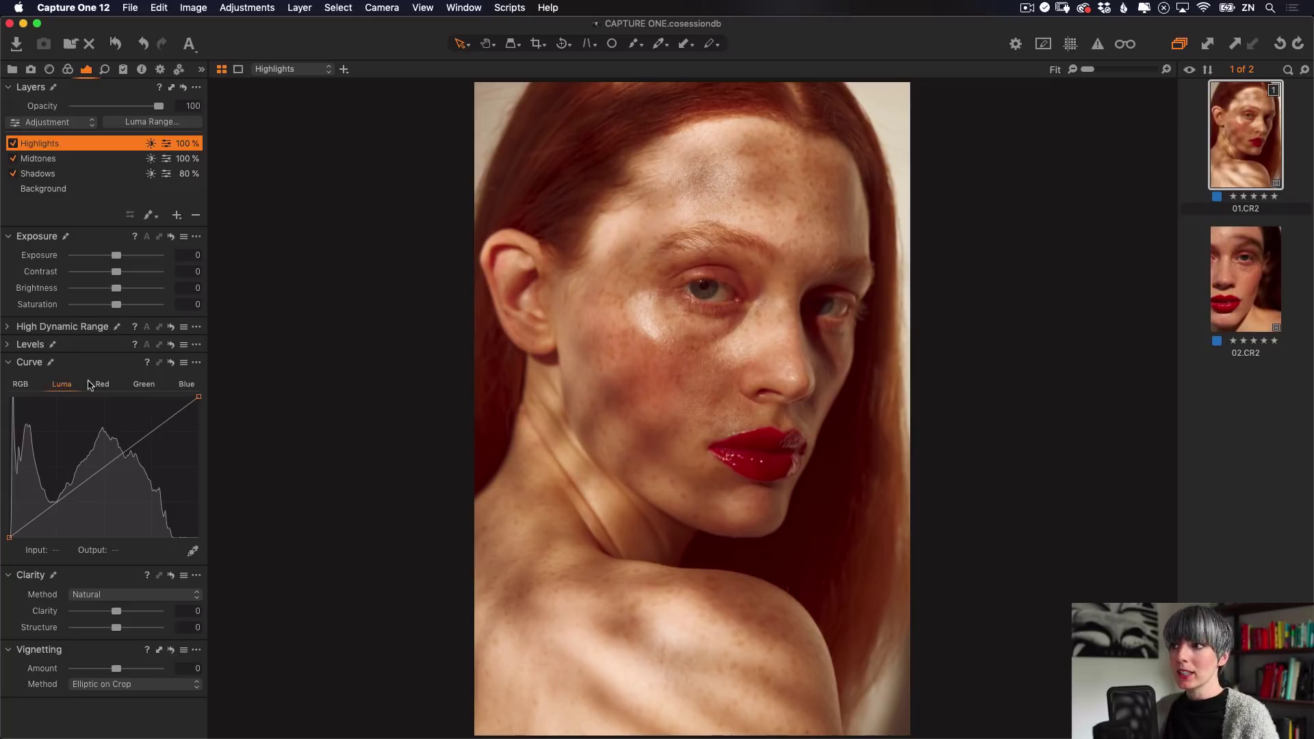
{"action": "left_click_drag", "start_coordinate": [198, 402], "coordinate": [208, 411]}
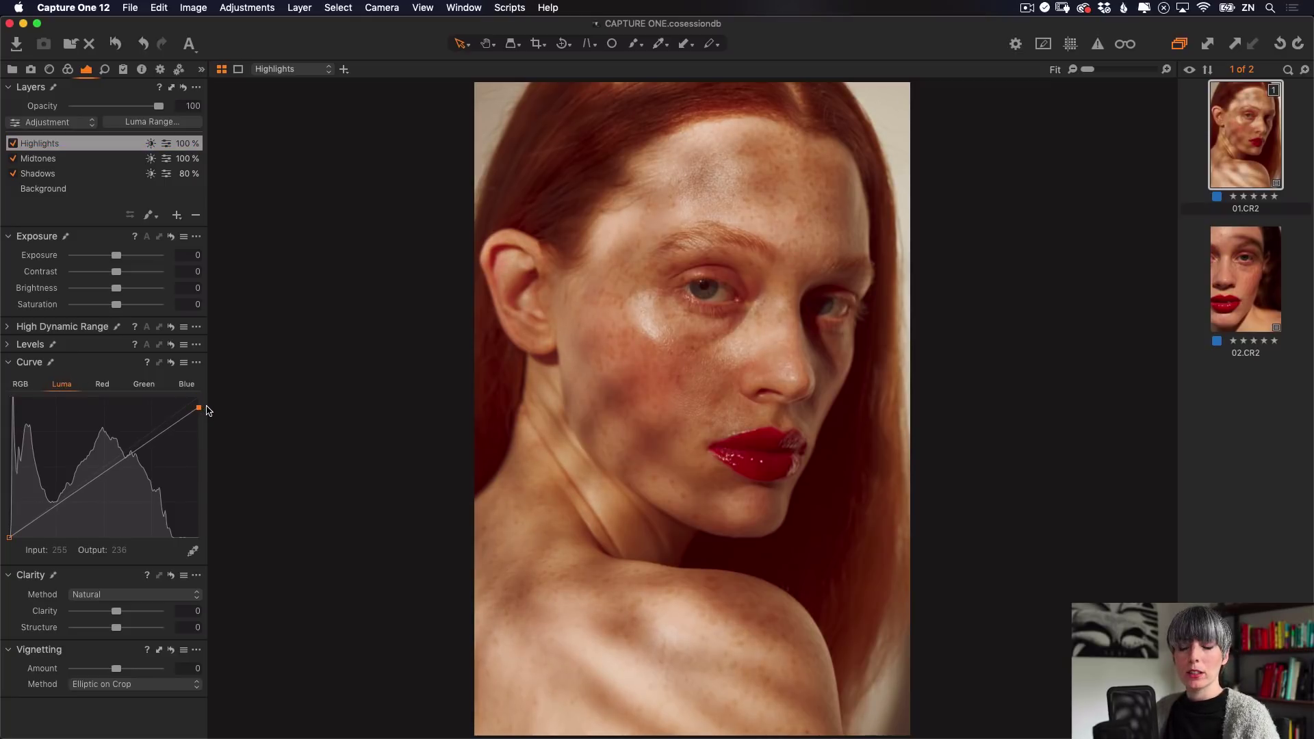
{"action": "left_click_drag", "start_coordinate": [122, 458], "coordinate": [110, 444]}
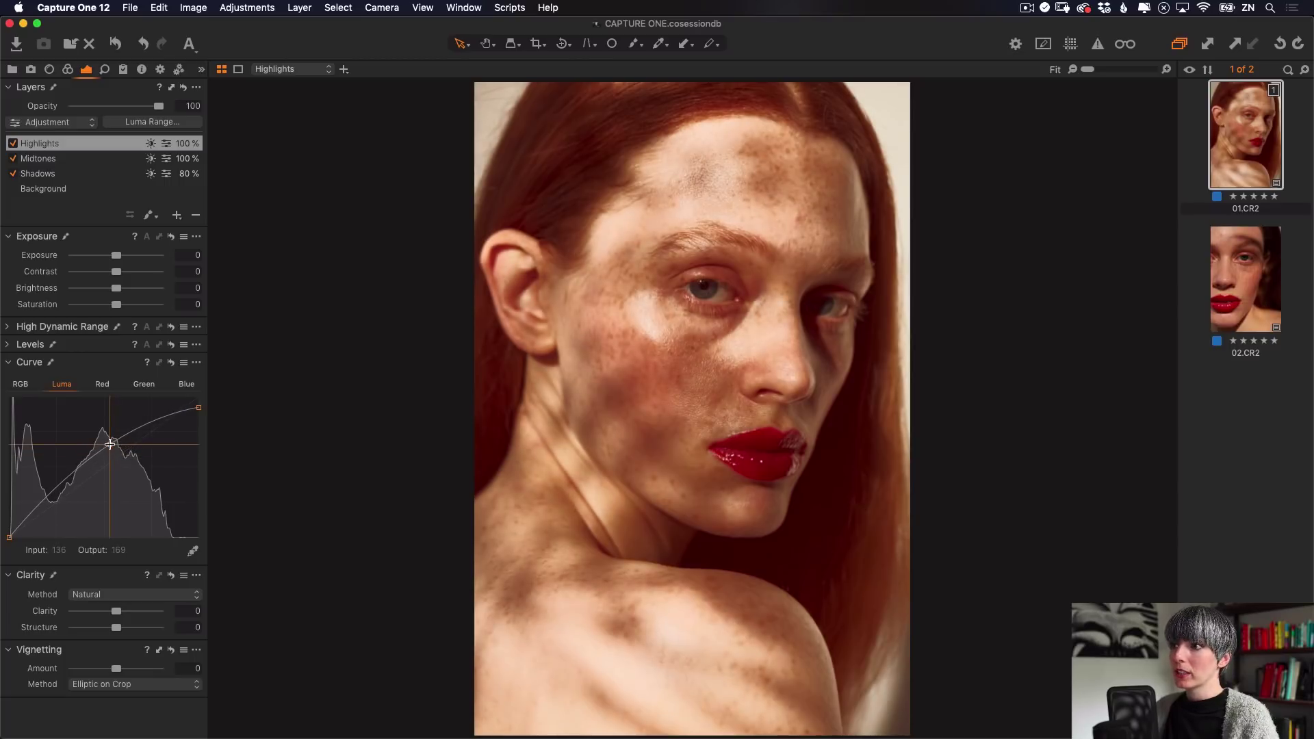
{"action": "key", "text": "BackSpace"}
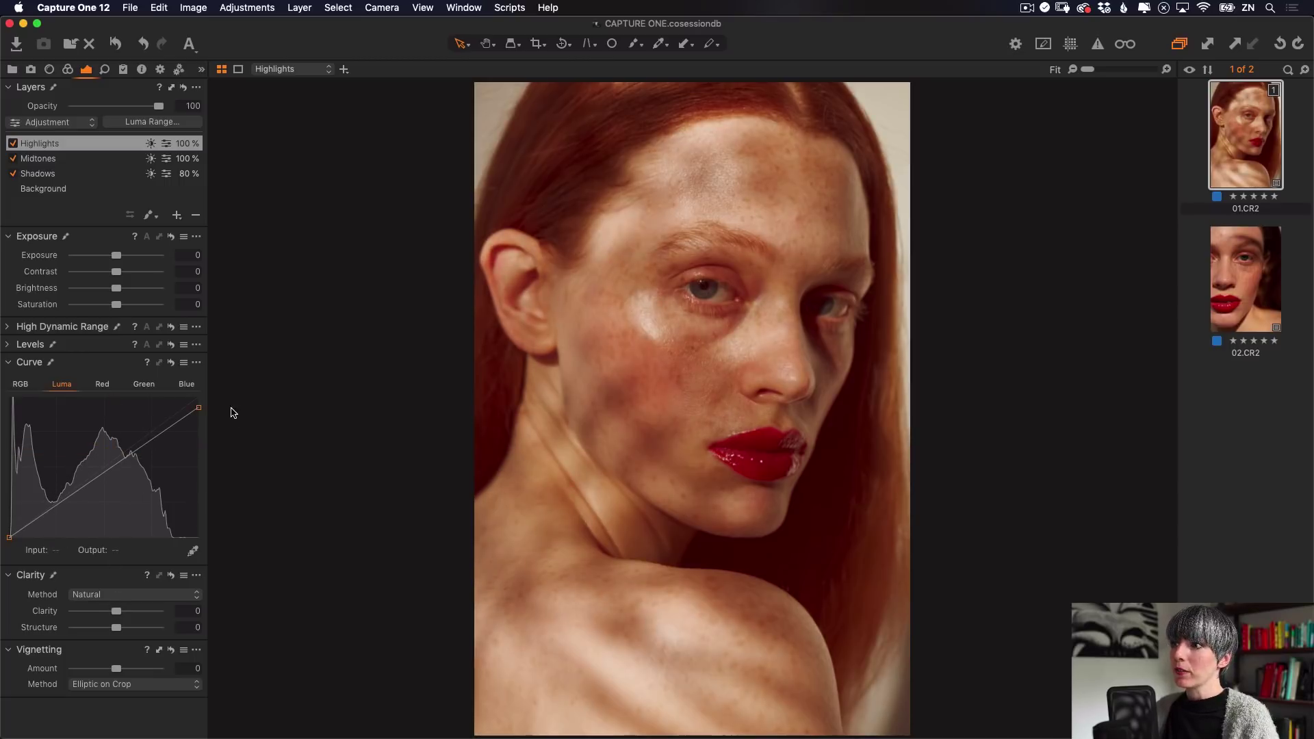
- Lower the white point of the Highlights layer's Blue curve to an output of about 241
{"action": "left_click", "coordinate": [186, 384]}
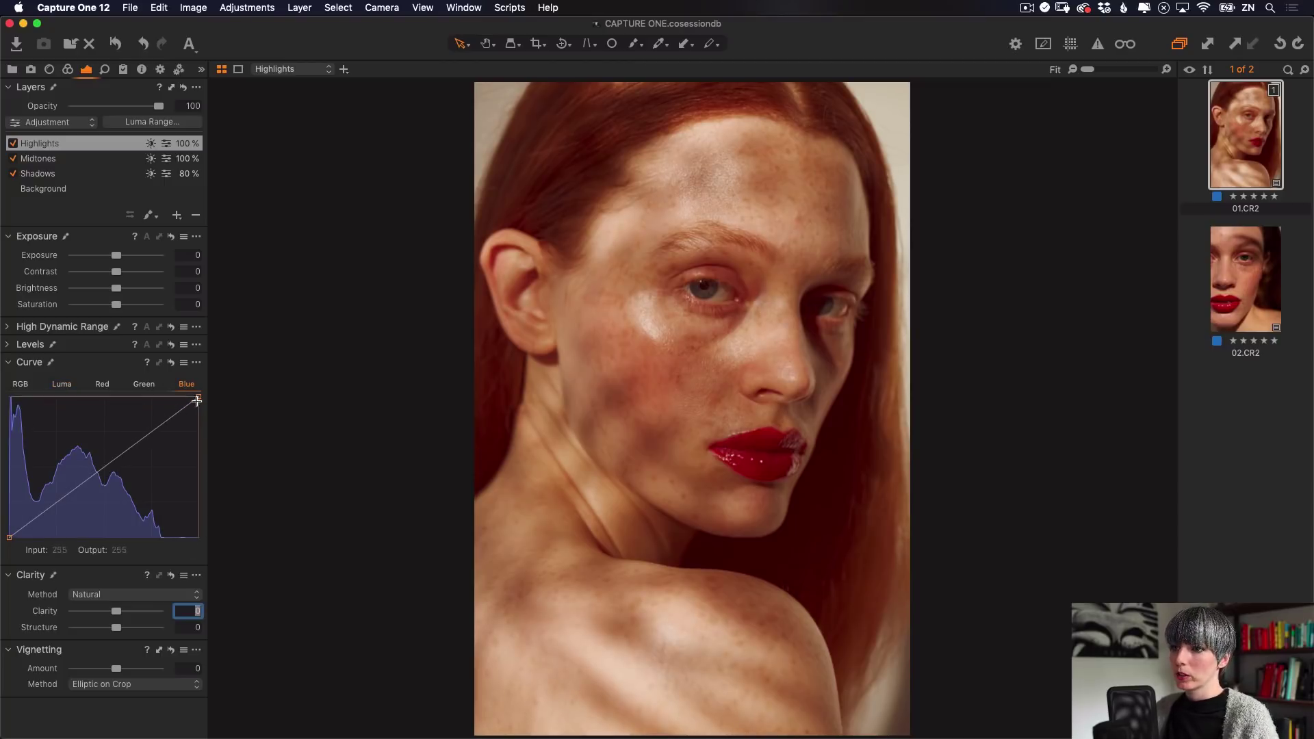
{"action": "left_click", "coordinate": [198, 399]}
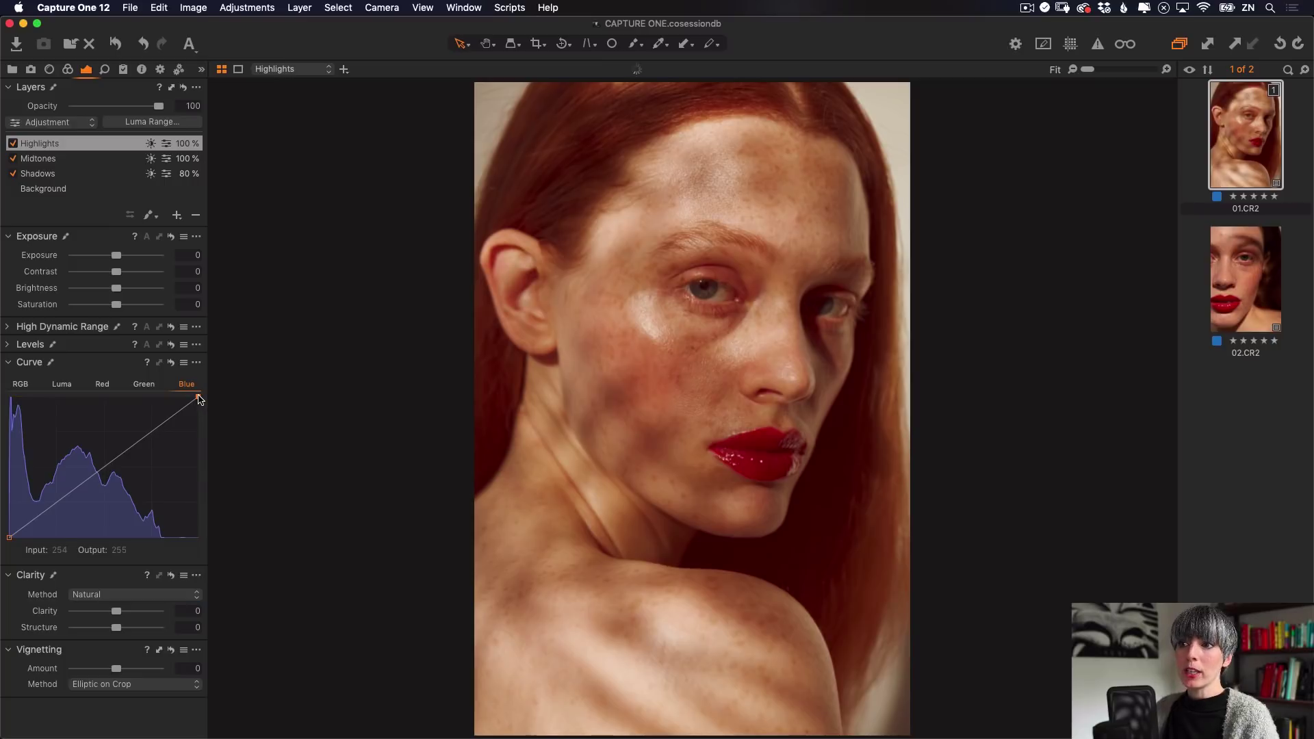
{"action": "left_click_drag", "start_coordinate": [202, 400], "coordinate": [202, 411]}
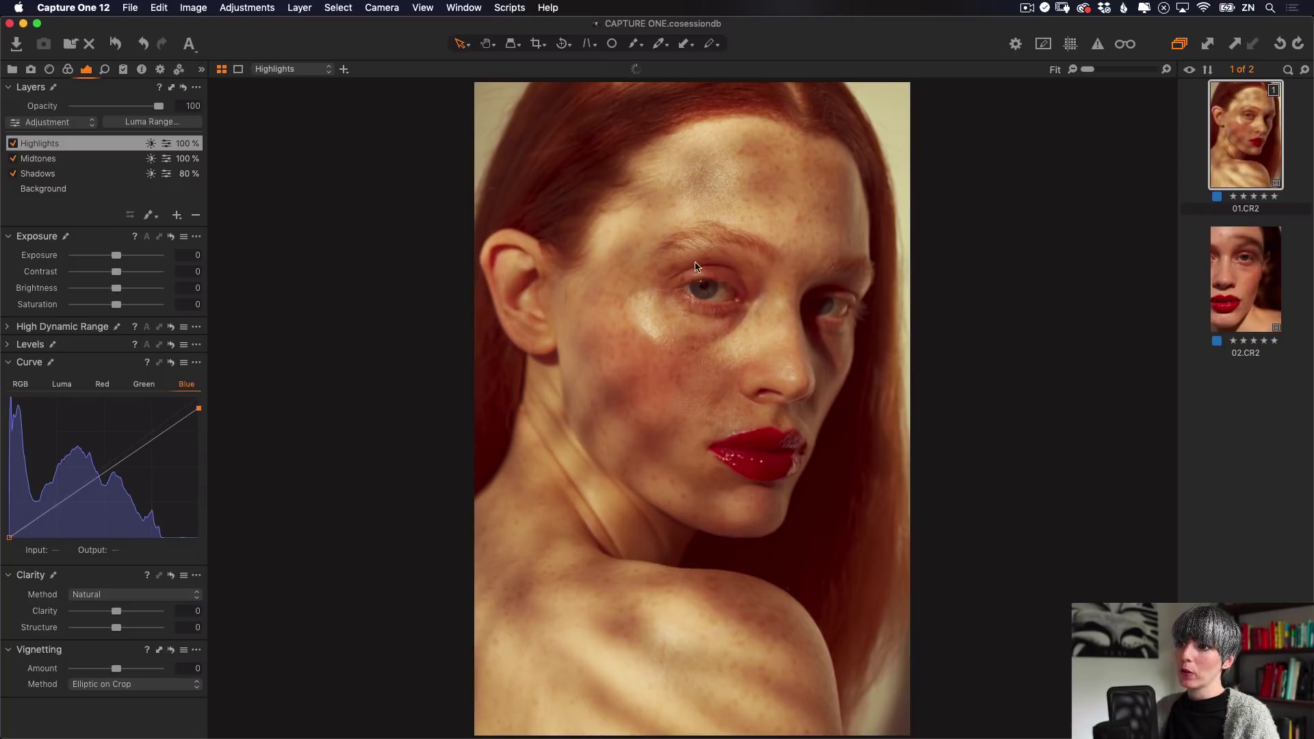
{"action": "left_click", "coordinate": [198, 416]}
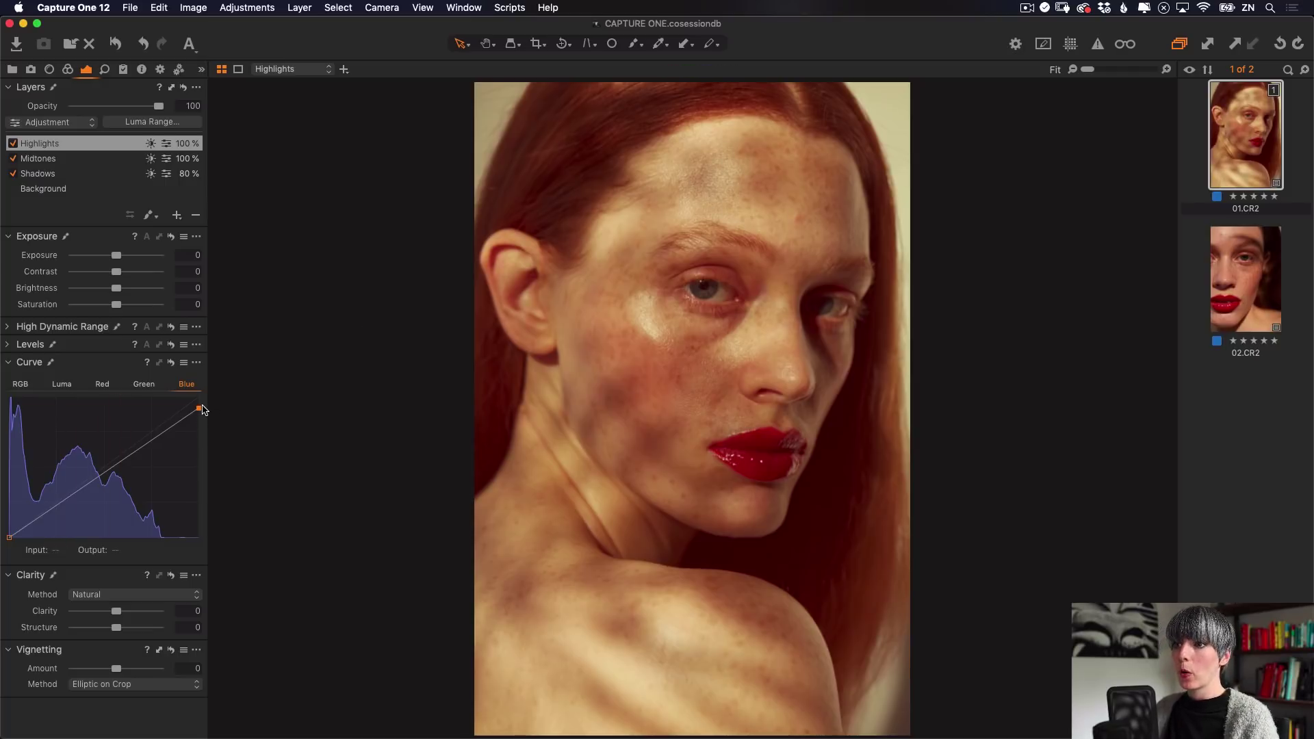
{"action": "mouse_move", "coordinate": [200, 410]}
{"action": "left_mouse_down"}
{"action": "mouse_move", "coordinate": [198, 397]}
{"action": "mouse_move", "coordinate": [178, 398]}
{"action": "mouse_move", "coordinate": [199, 409]}
{"action": "left_mouse_up"}
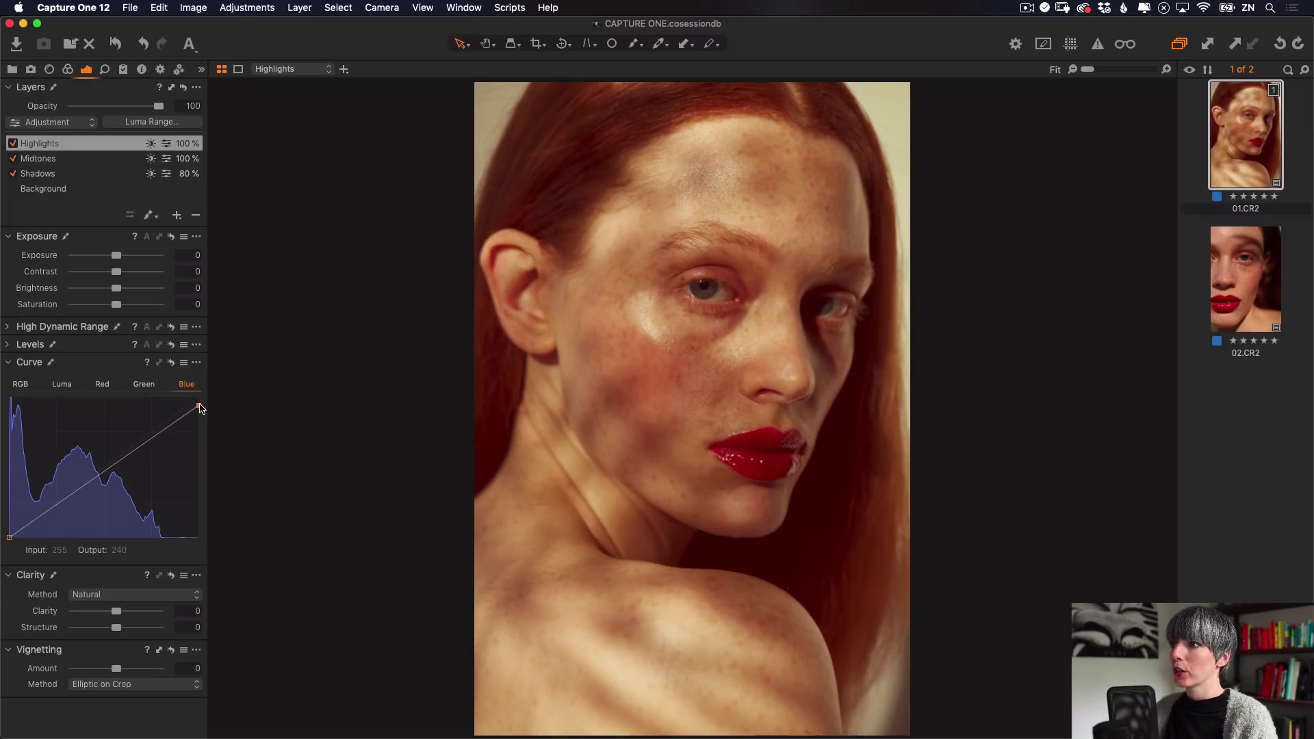
{"action": "left_click_drag", "start_coordinate": [202, 409], "coordinate": [208, 409]}
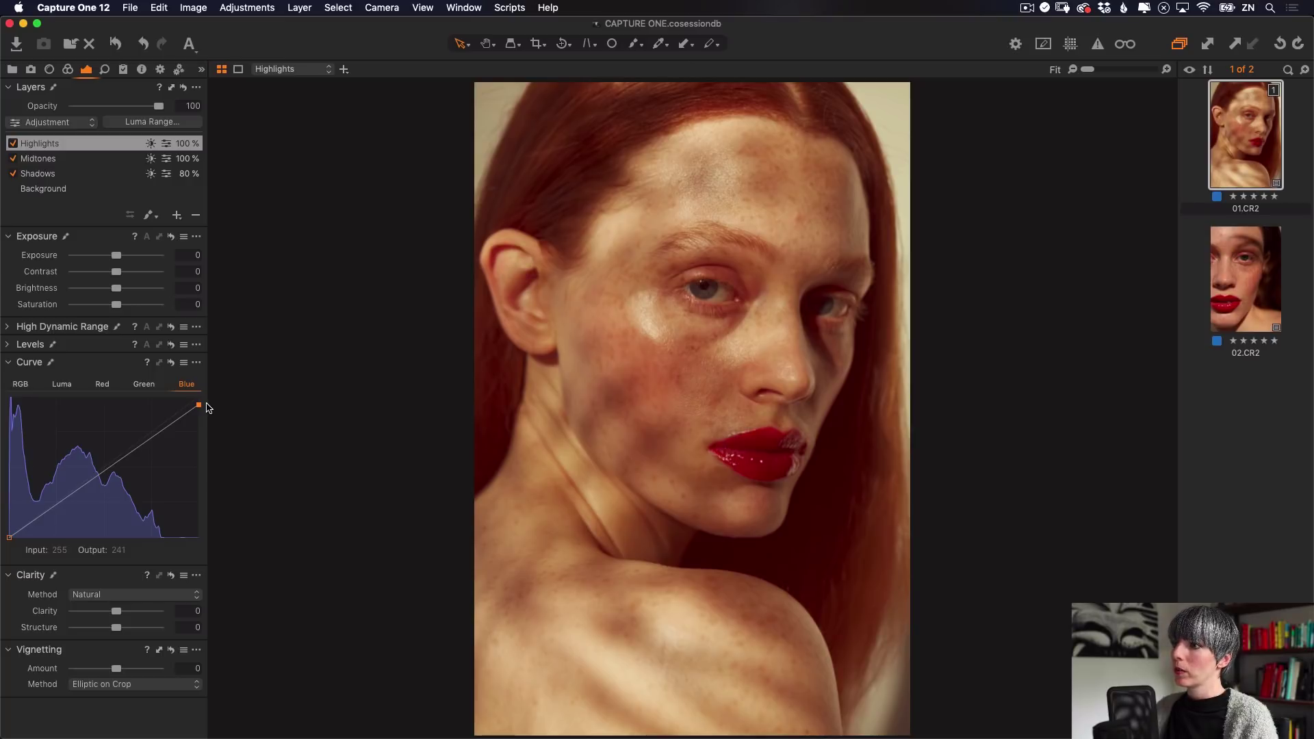
{"action": "left_click_drag", "start_coordinate": [208, 408], "coordinate": [208, 408]}
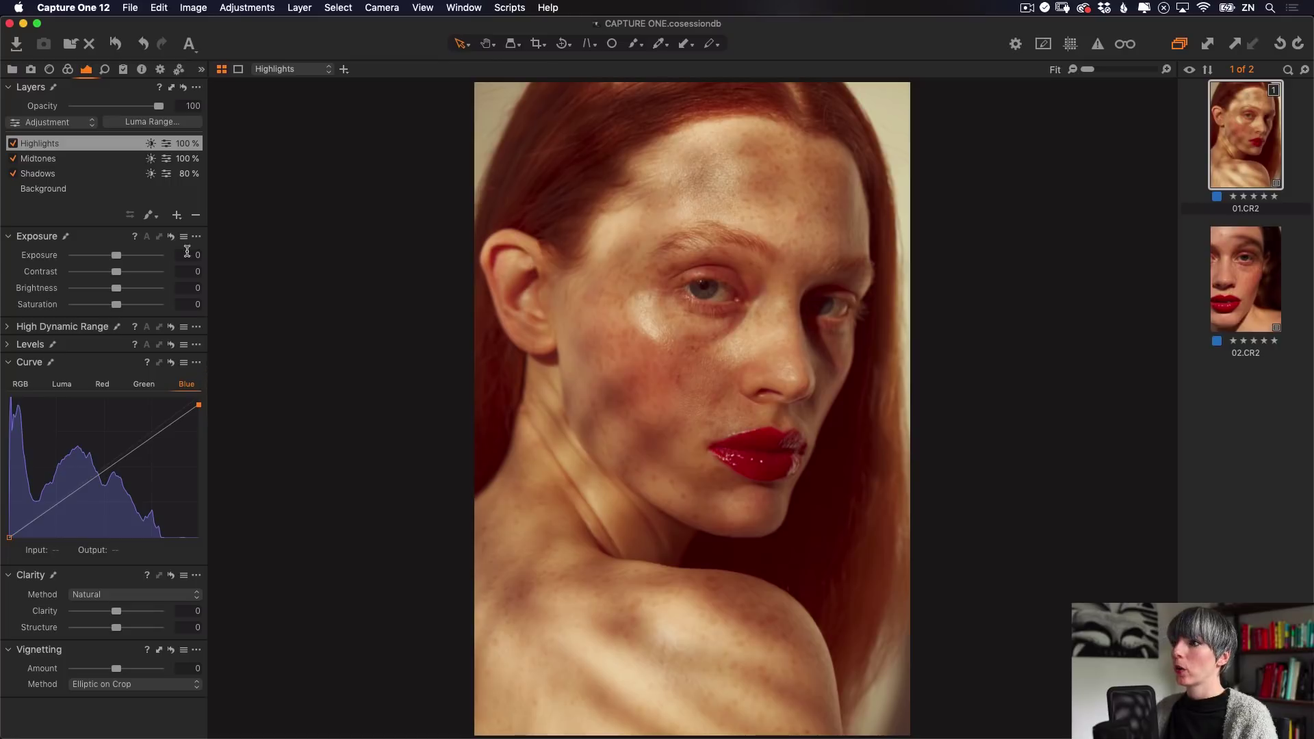
- Compare the image with and without the Highlights, Midtones and Shadows layers individually, and with all layer adjustments temporarily reset
{"action": "left_click", "coordinate": [14, 144]}
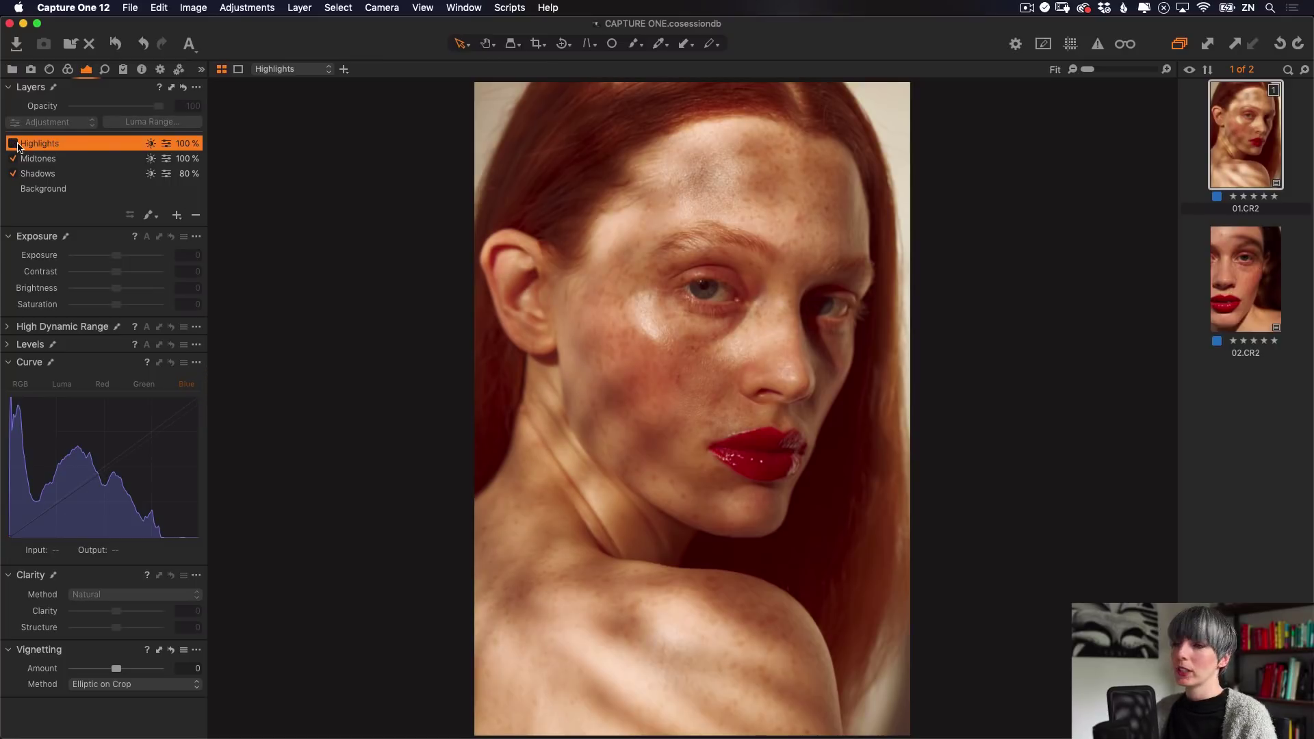
{"action": "left_click", "coordinate": [13, 143]}
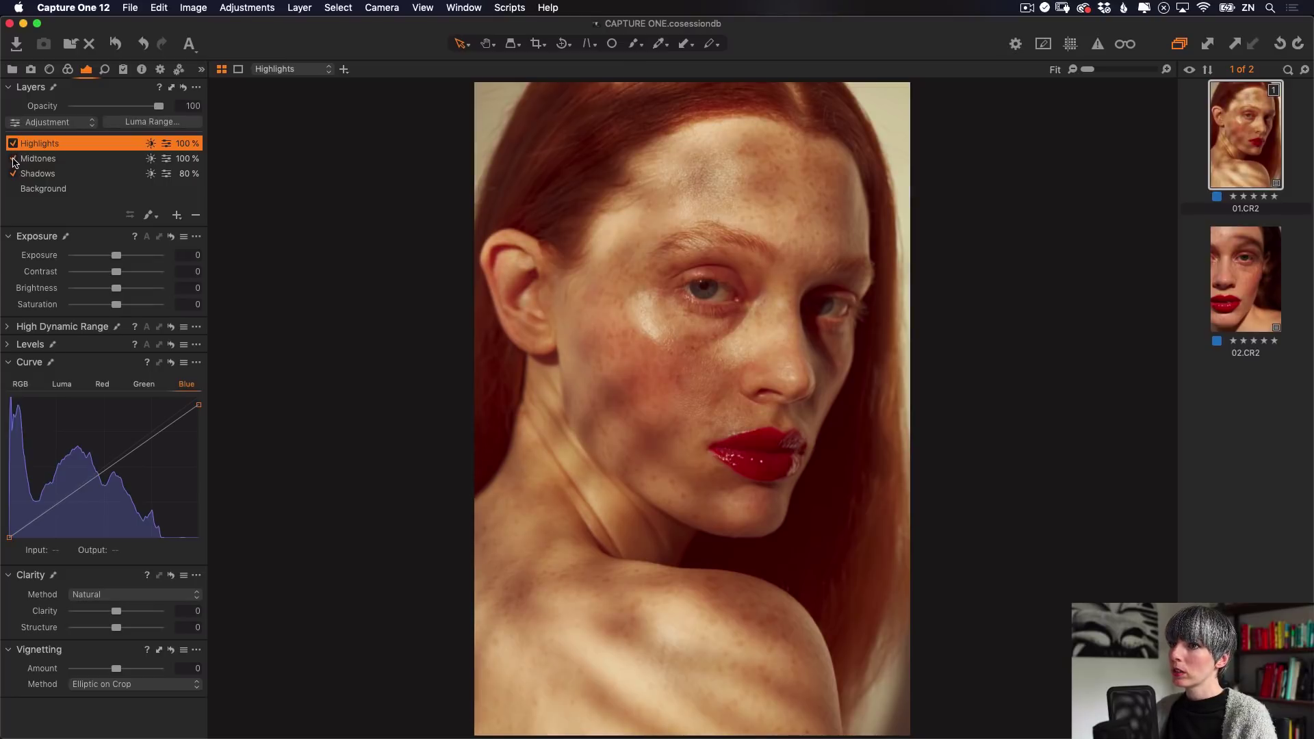
{"action": "left_click", "coordinate": [15, 160]}
{"action": "left_click", "coordinate": [14, 159]}
{"action": "left_click", "coordinate": [14, 175]}
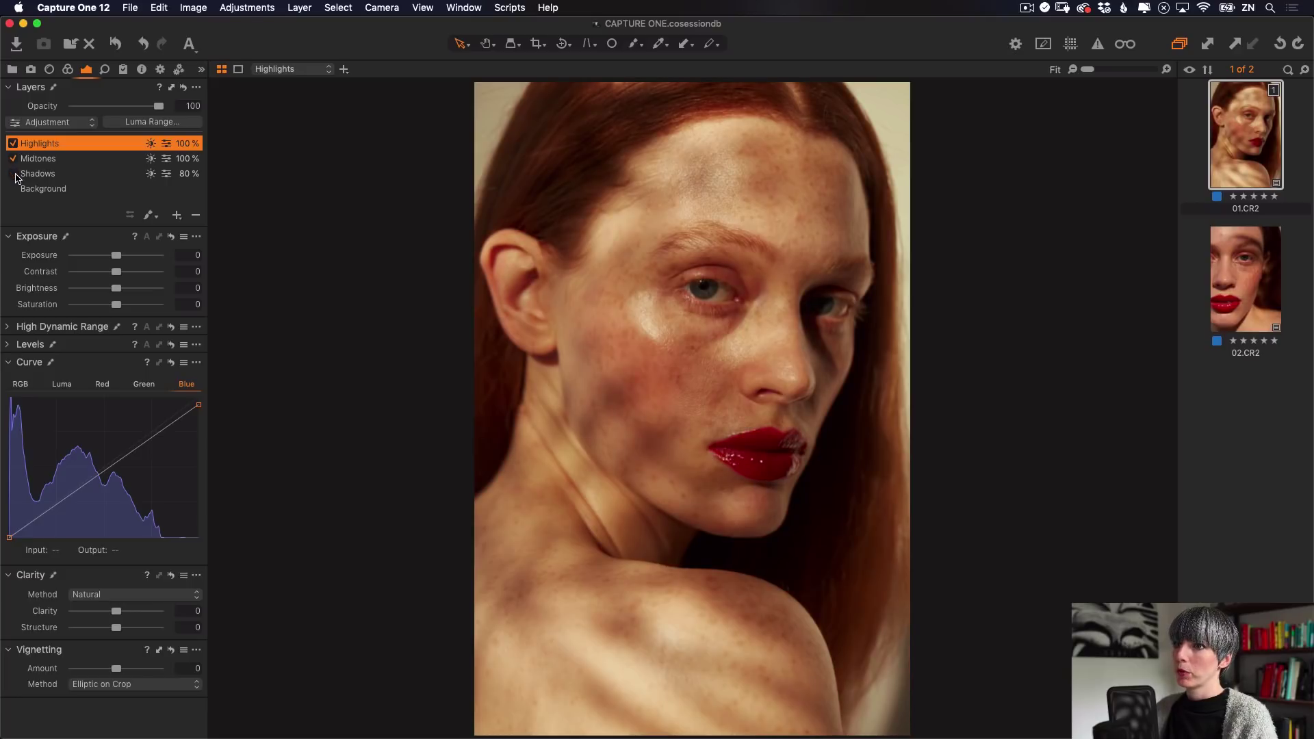
{"action": "left_click", "coordinate": [13, 175]}
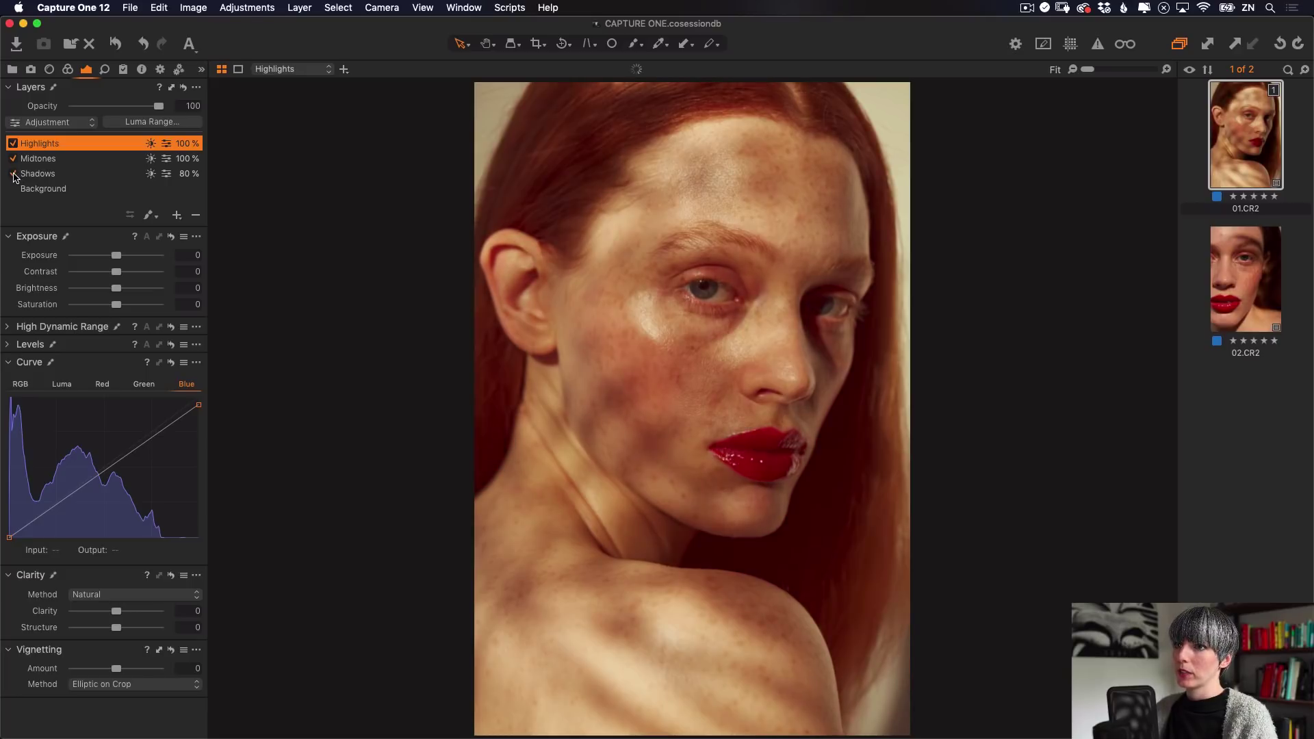
{"action": "left_click", "coordinate": [185, 89]}
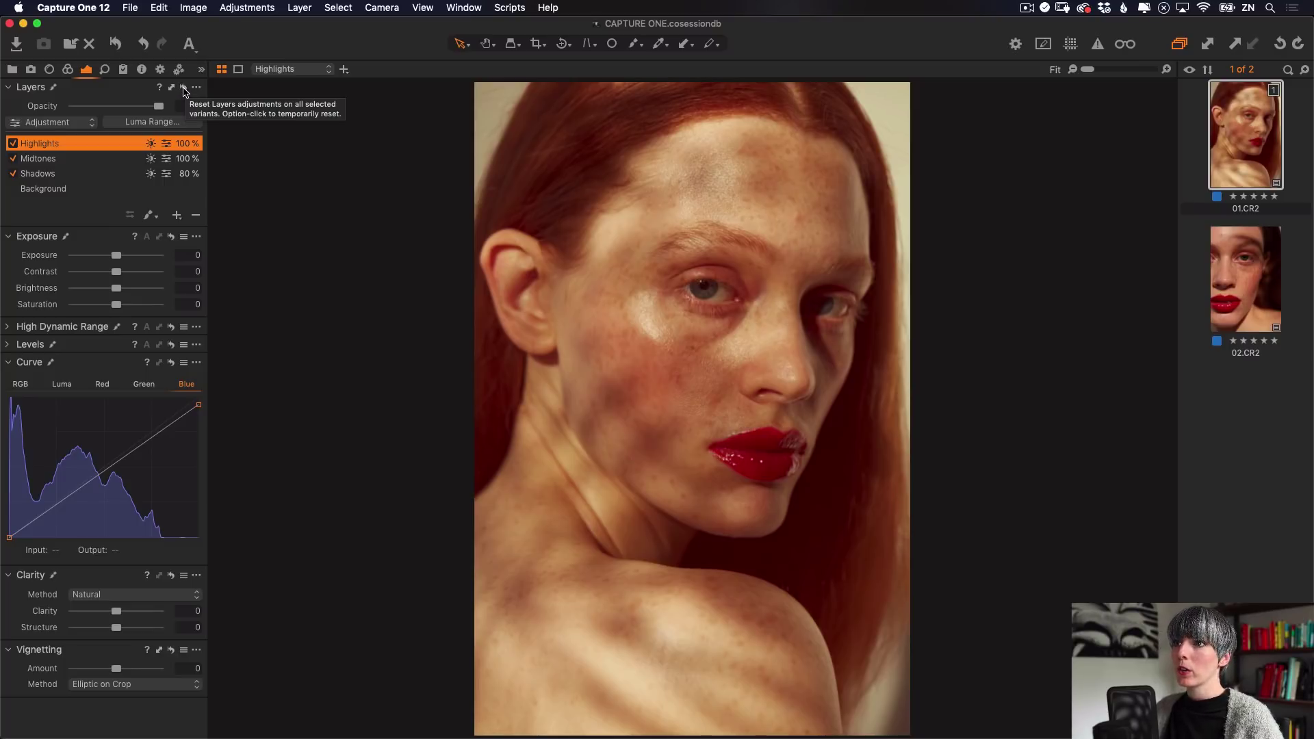
{"action": "left_click", "coordinate": [186, 89], "text": "alt"}
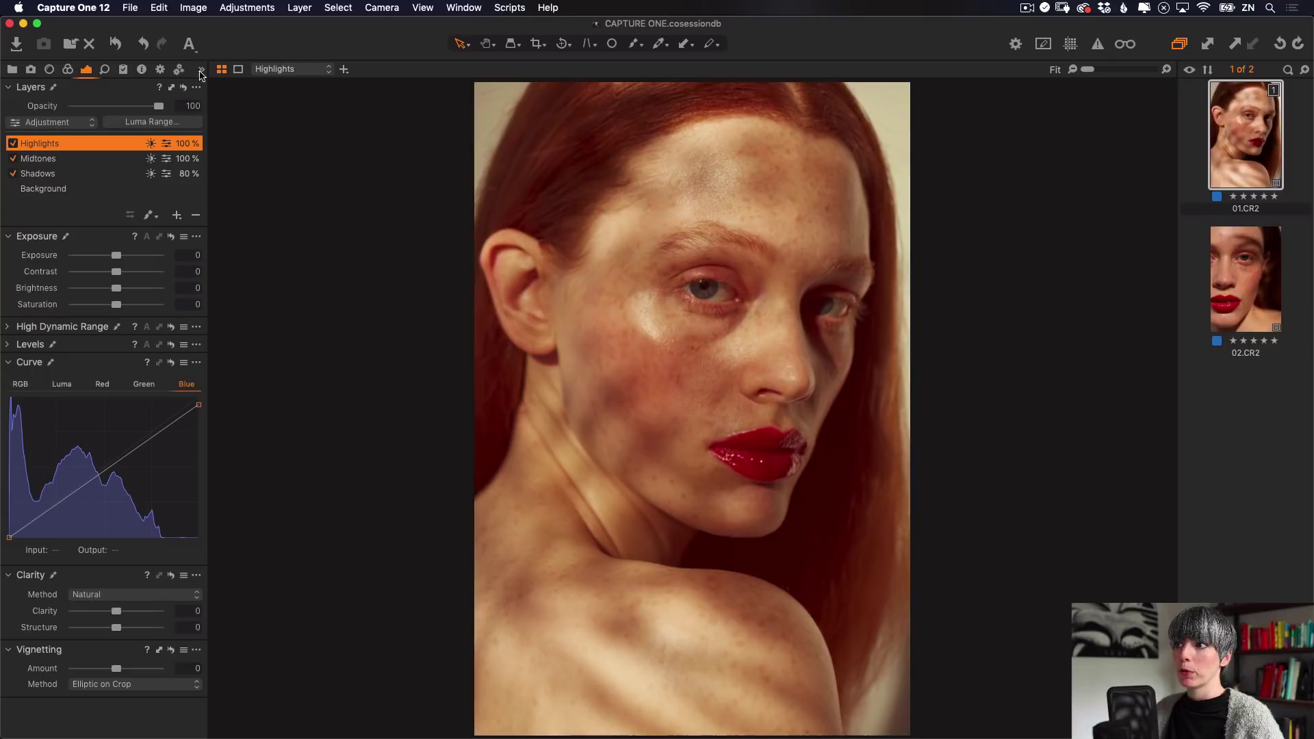
- Reduce the layer opacities to 78 for Midtones, 62 for Shadows and 65 for Highlights
{"action": "left_click", "coordinate": [127, 162]}
{"action": "left_click_drag", "start_coordinate": [158, 106], "coordinate": [127, 106]}
{"action": "left_click", "coordinate": [127, 174]}
{"action": "left_click", "coordinate": [134, 143]}
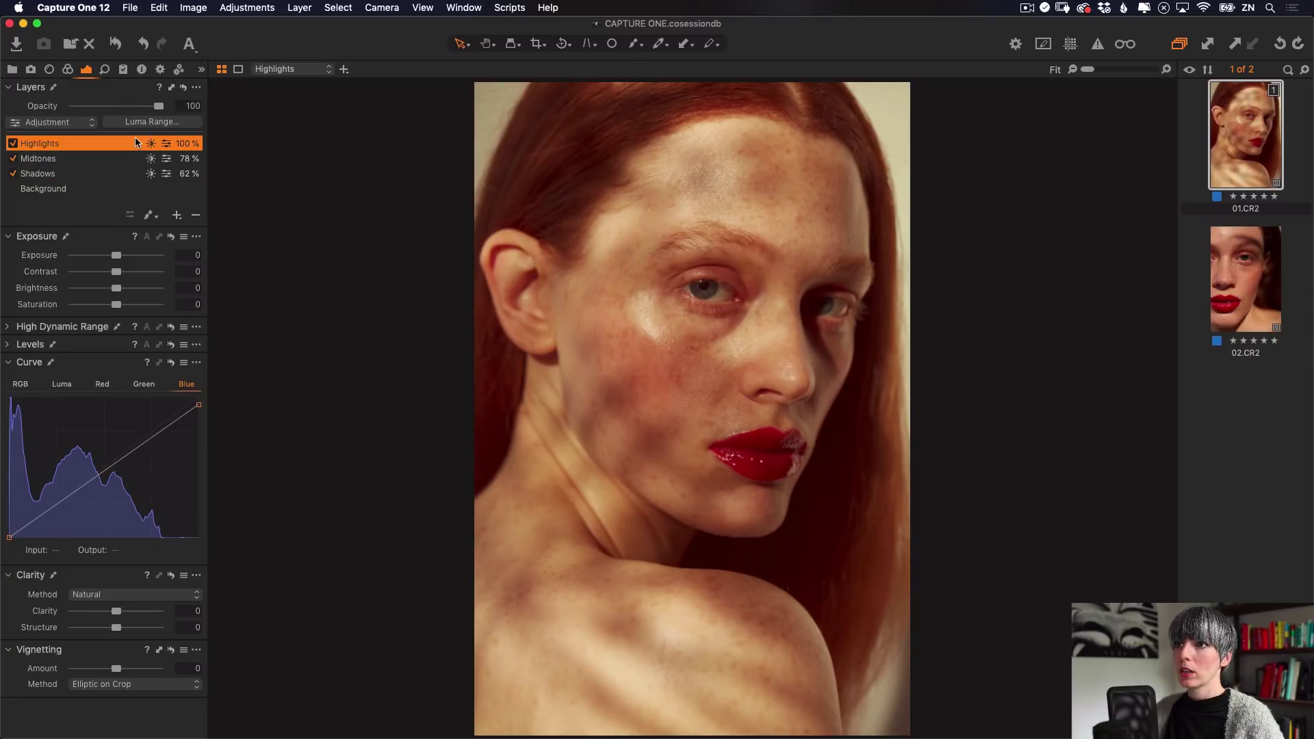
{"action": "left_click", "coordinate": [134, 106]}
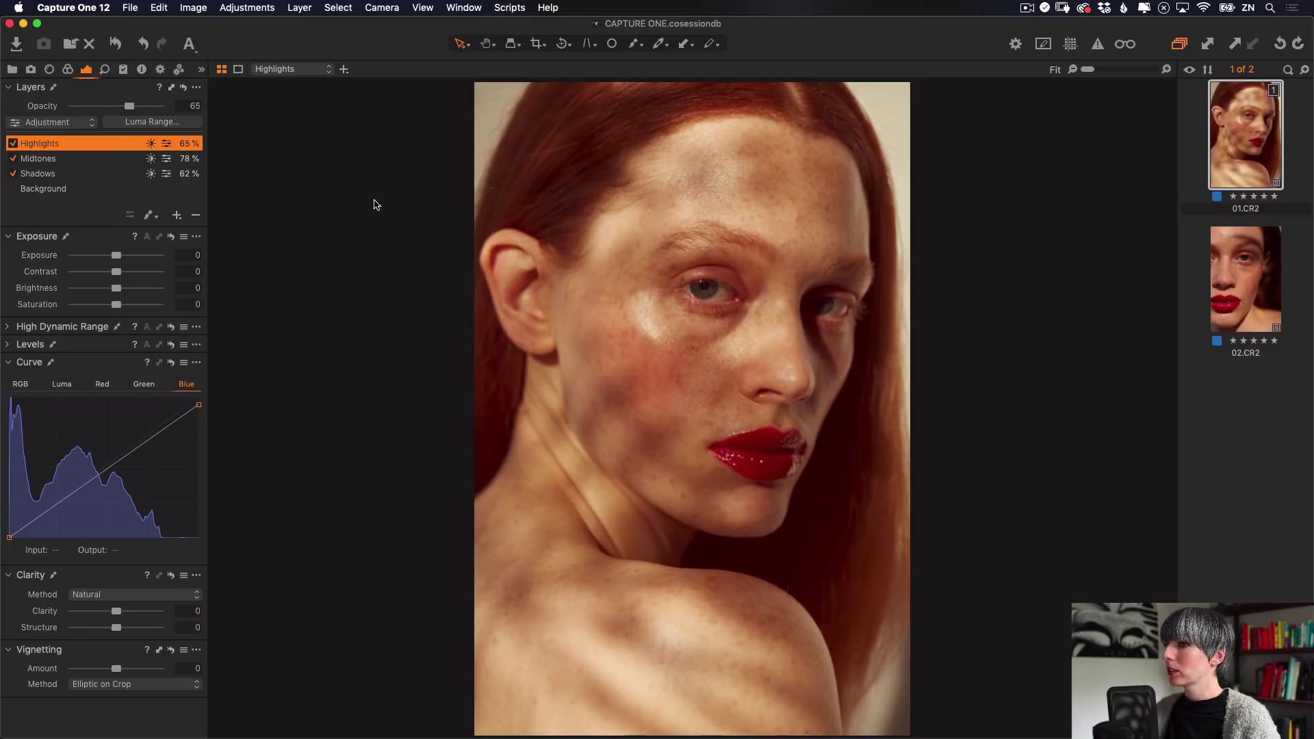
- Open the 02.CR2 portrait, add a new filled layer to it and name the layer COLOUR GRADE
{"action": "left_click", "coordinate": [1237, 282]}
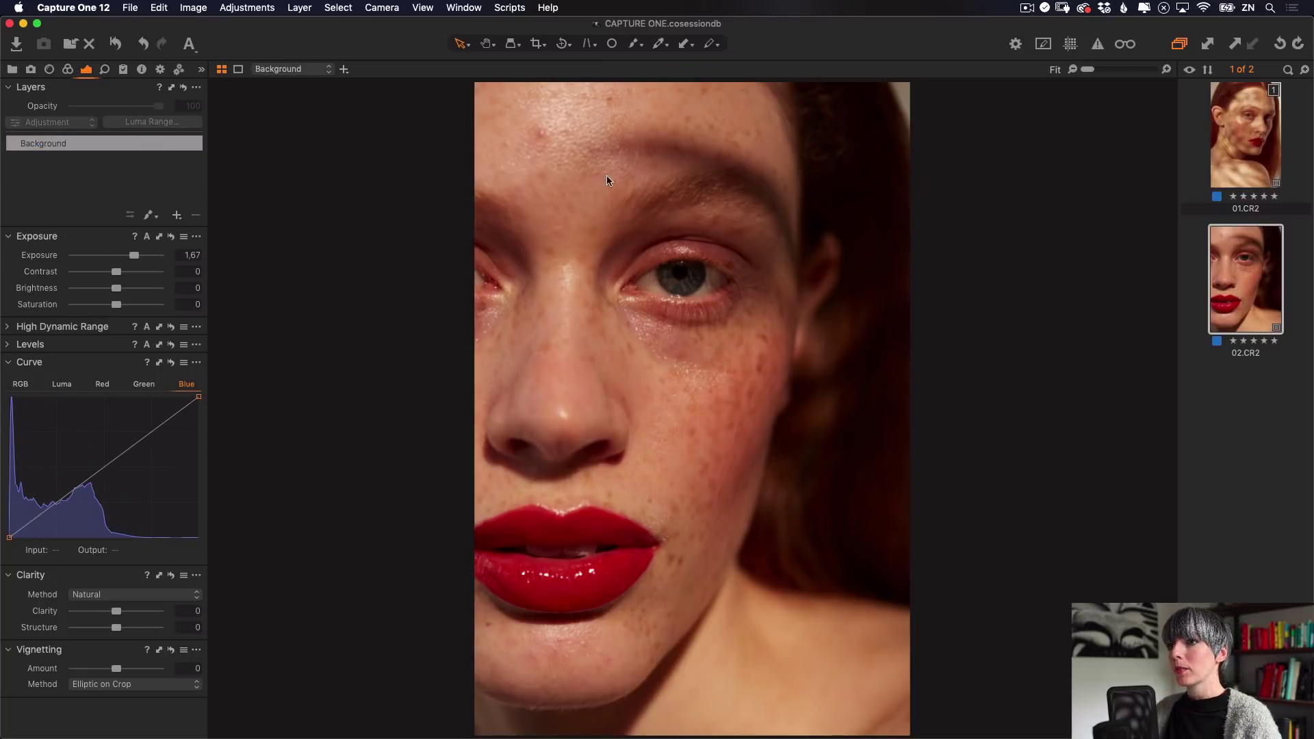
{"action": "left_click", "coordinate": [68, 69]}
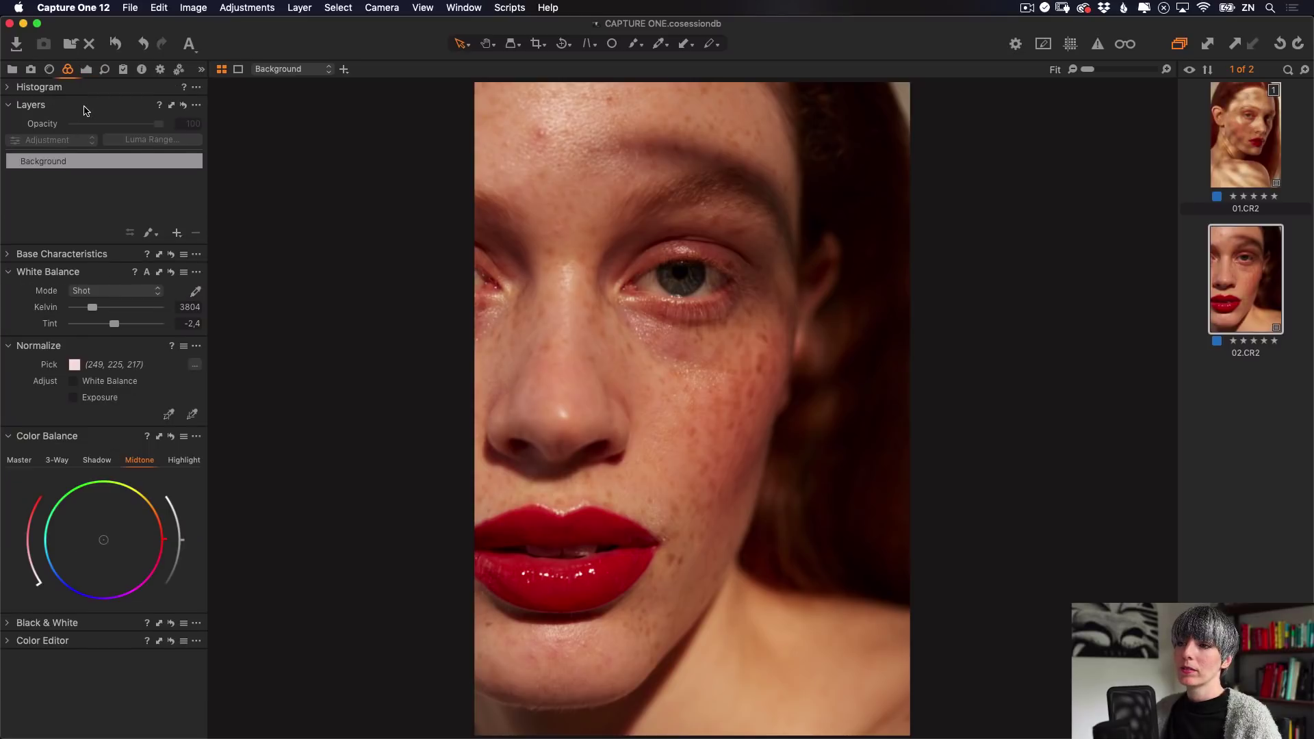
{"action": "left_click", "coordinate": [177, 232]}
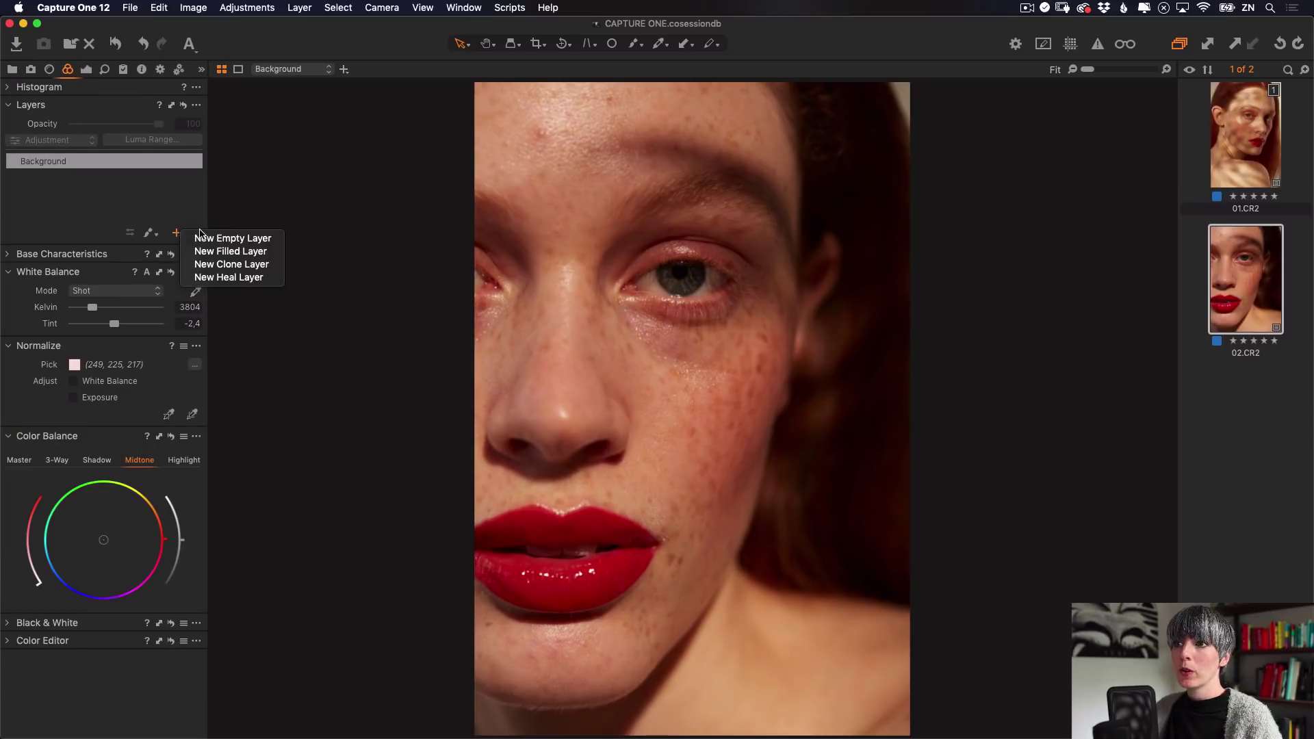
{"action": "left_click", "coordinate": [229, 252]}
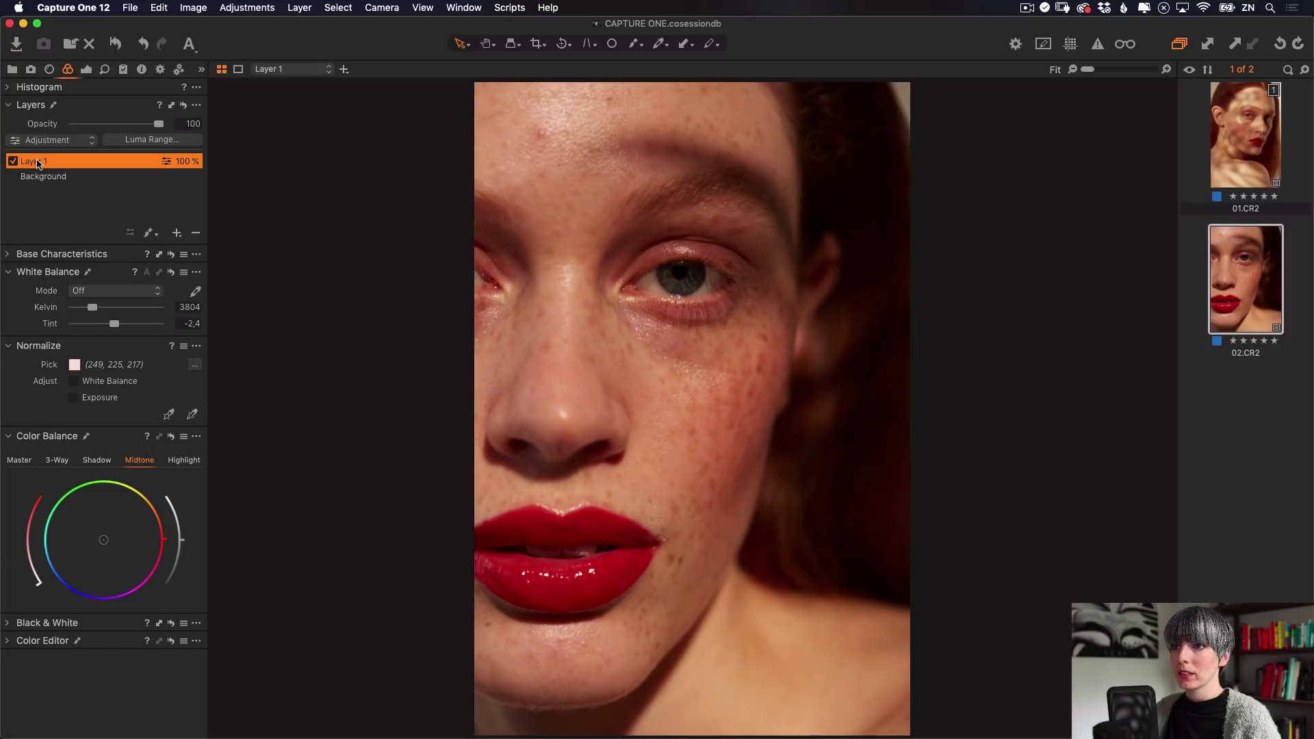
{"action": "double_click", "coordinate": [37, 163]}
{"action": "type", "text": "co"}
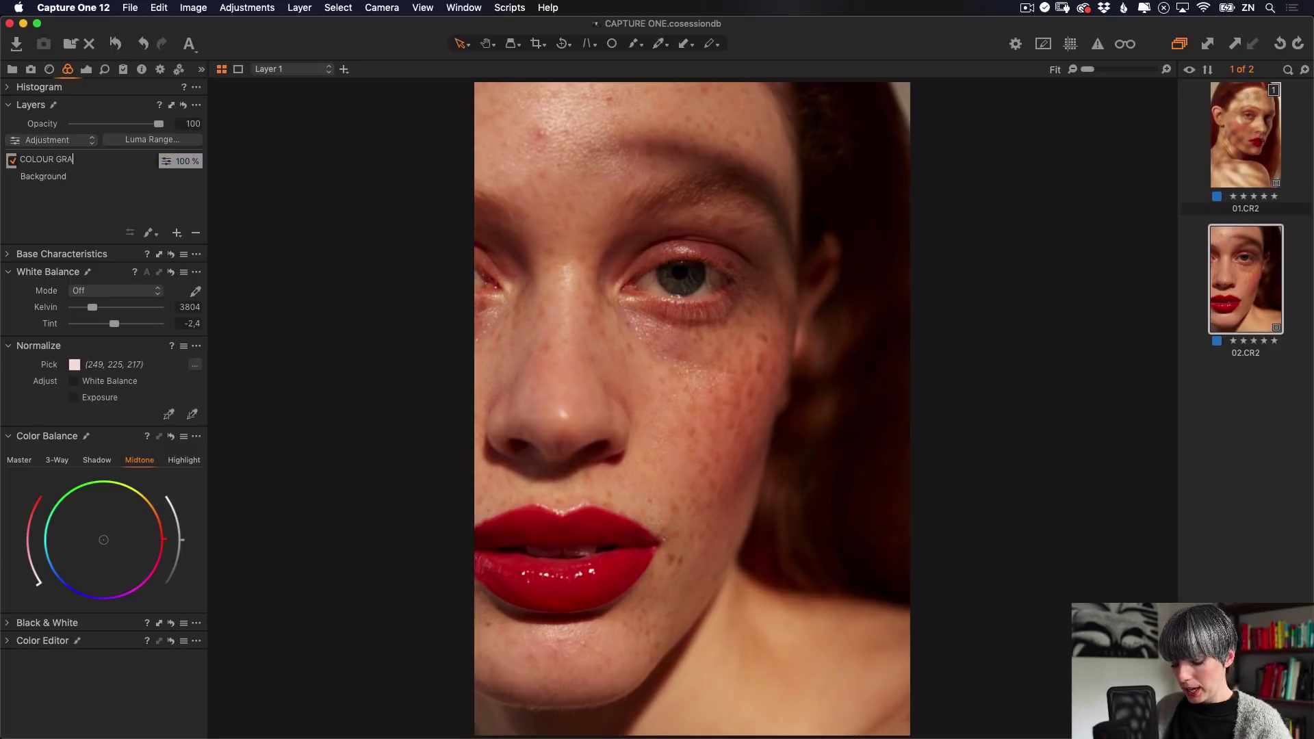
{"action": "key", "text": "Return"}
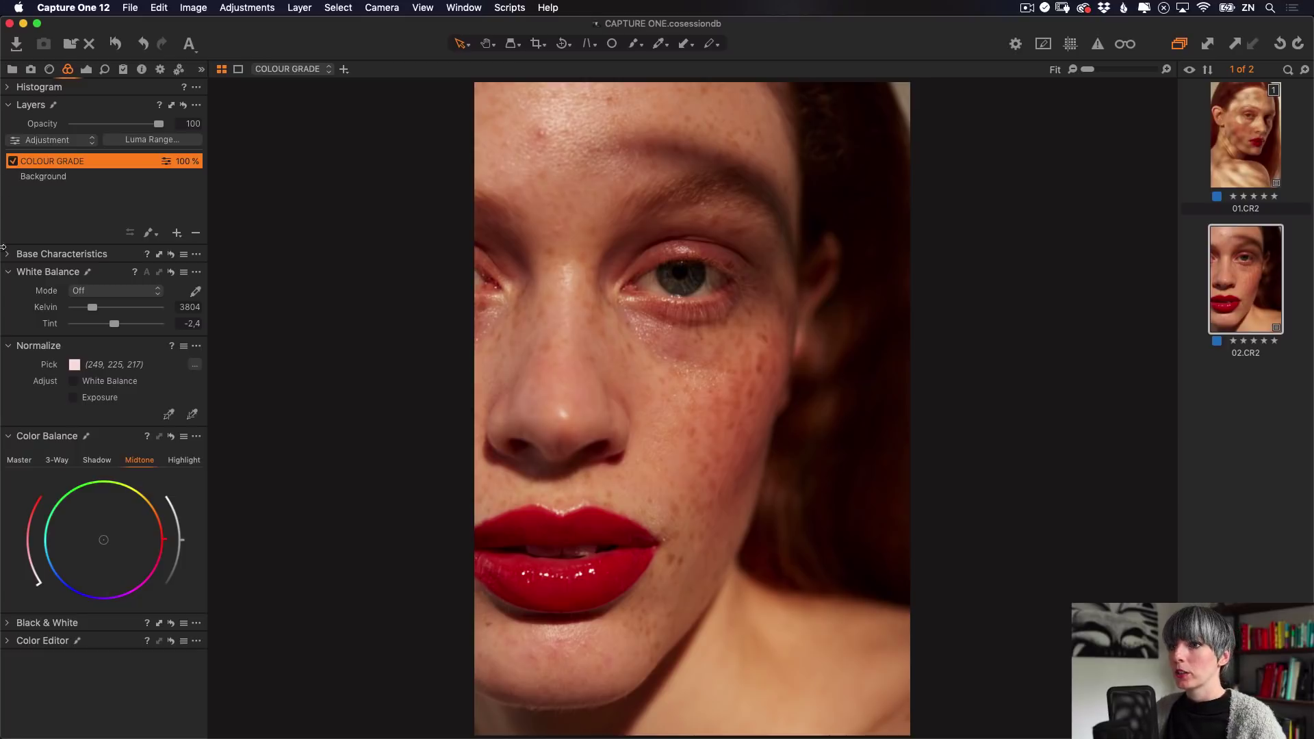
- Try a blue tint on the Color Balance Master wheel, and settle on a slight warm orange tint
{"action": "left_click", "coordinate": [8, 341]}
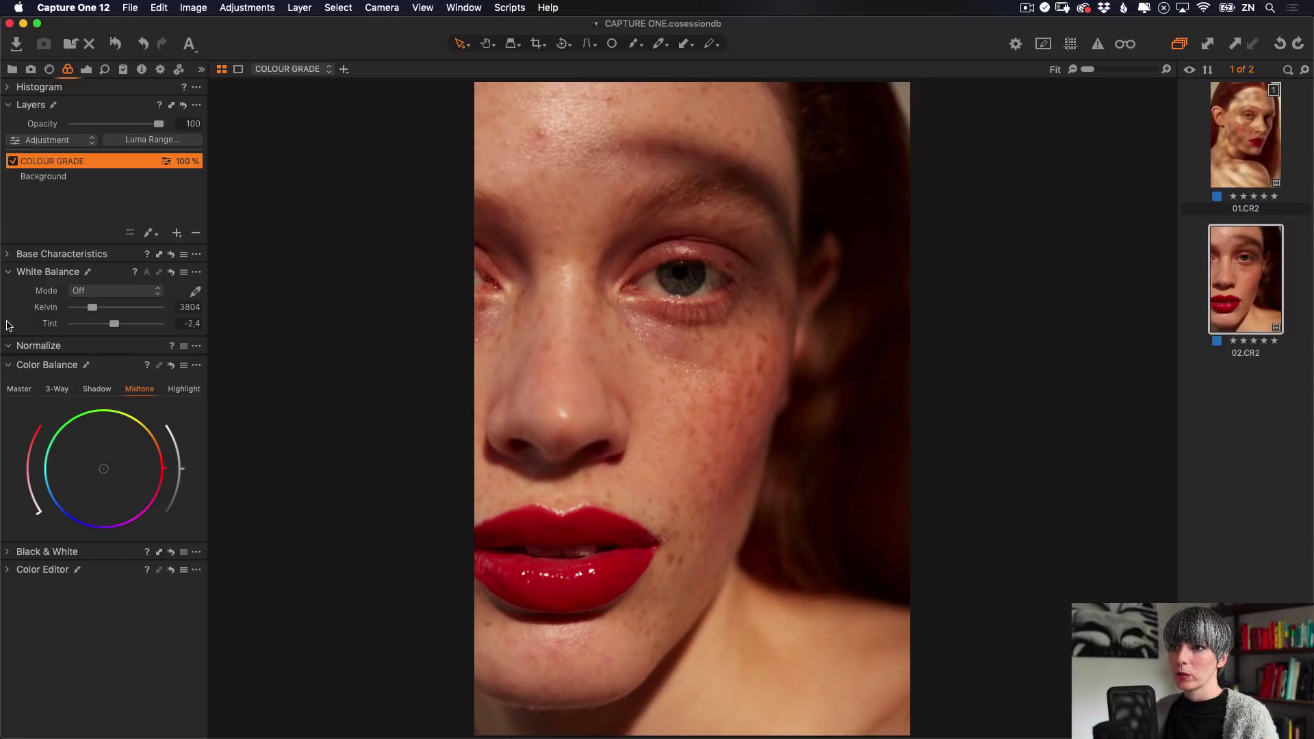
{"action": "left_click", "coordinate": [9, 273]}
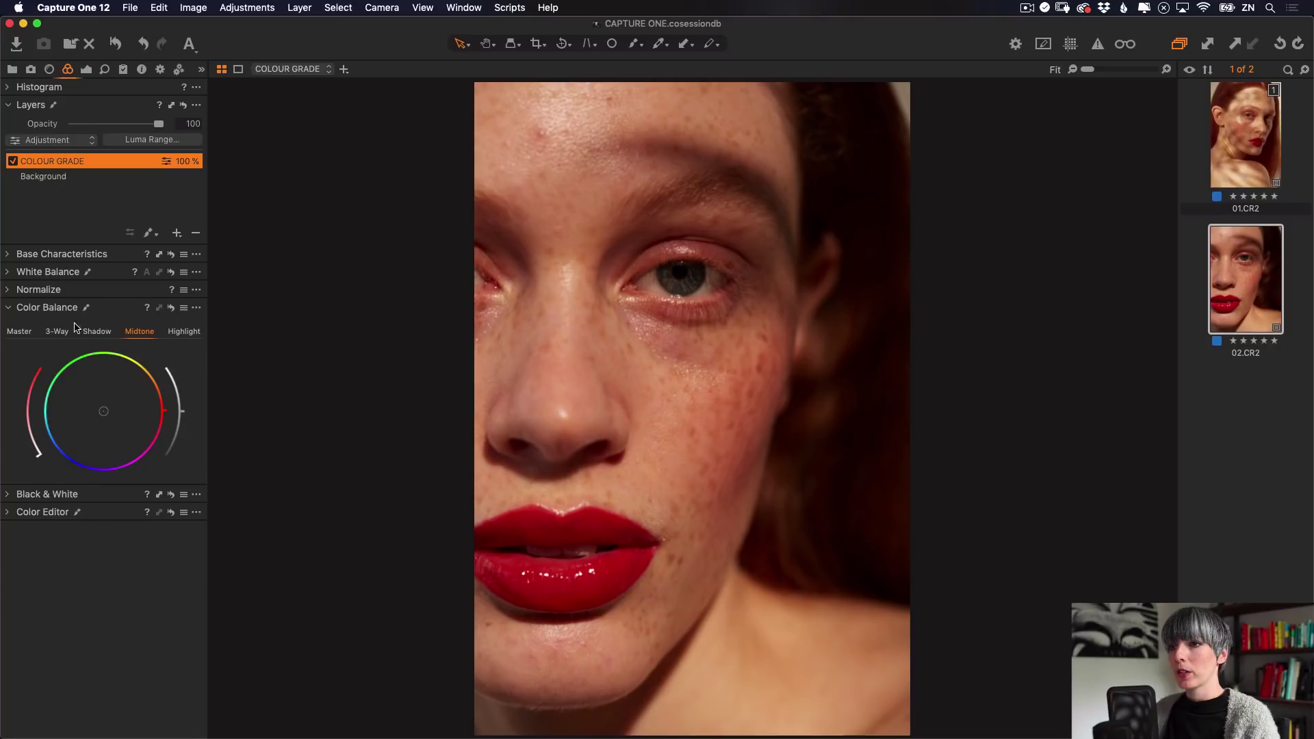
{"action": "left_click", "coordinate": [21, 333]}
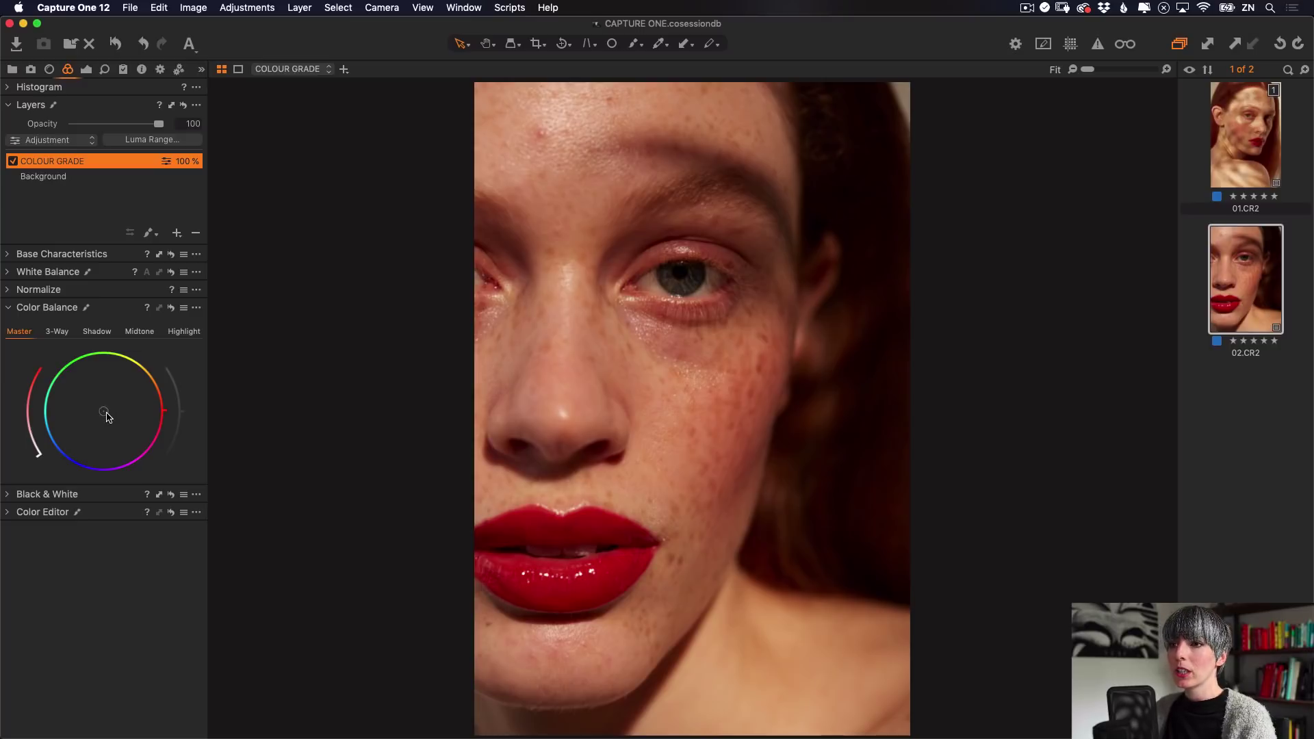
{"action": "left_click_drag", "start_coordinate": [104, 413], "coordinate": [70, 449]}
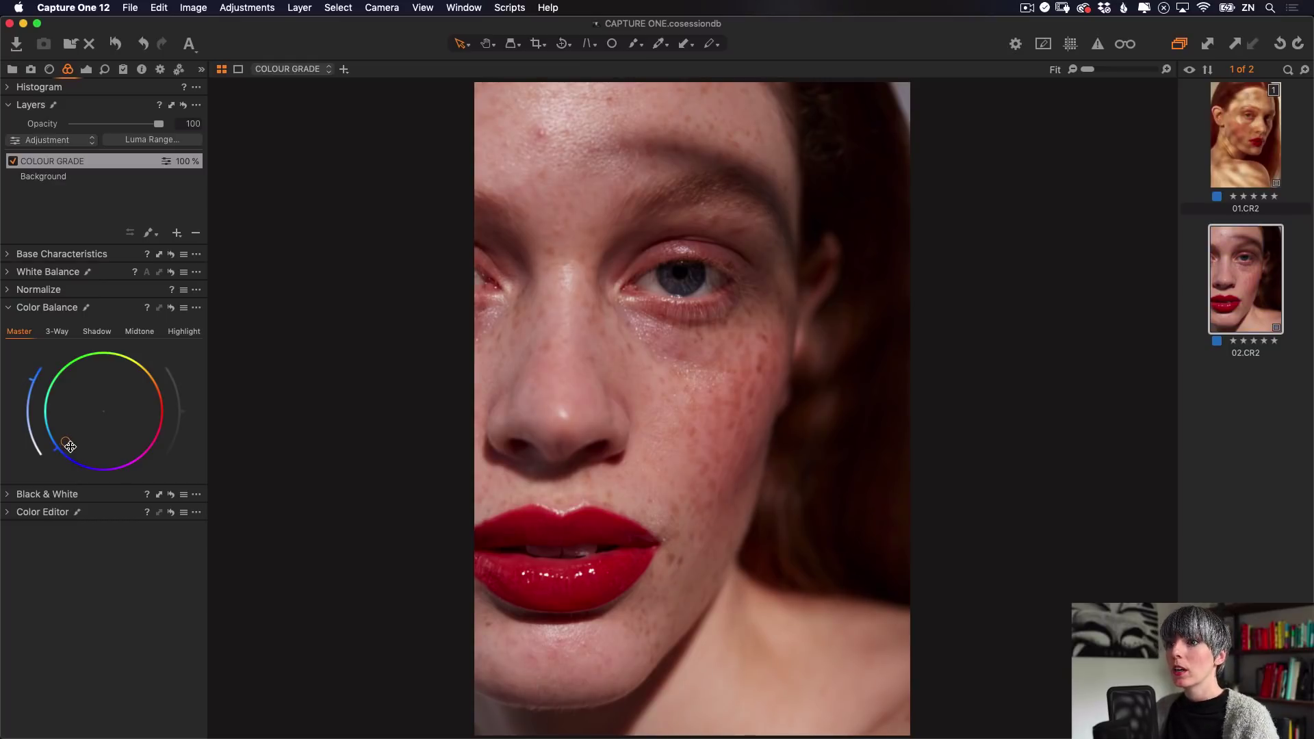
{"action": "left_click_drag", "start_coordinate": [71, 446], "coordinate": [100, 413]}
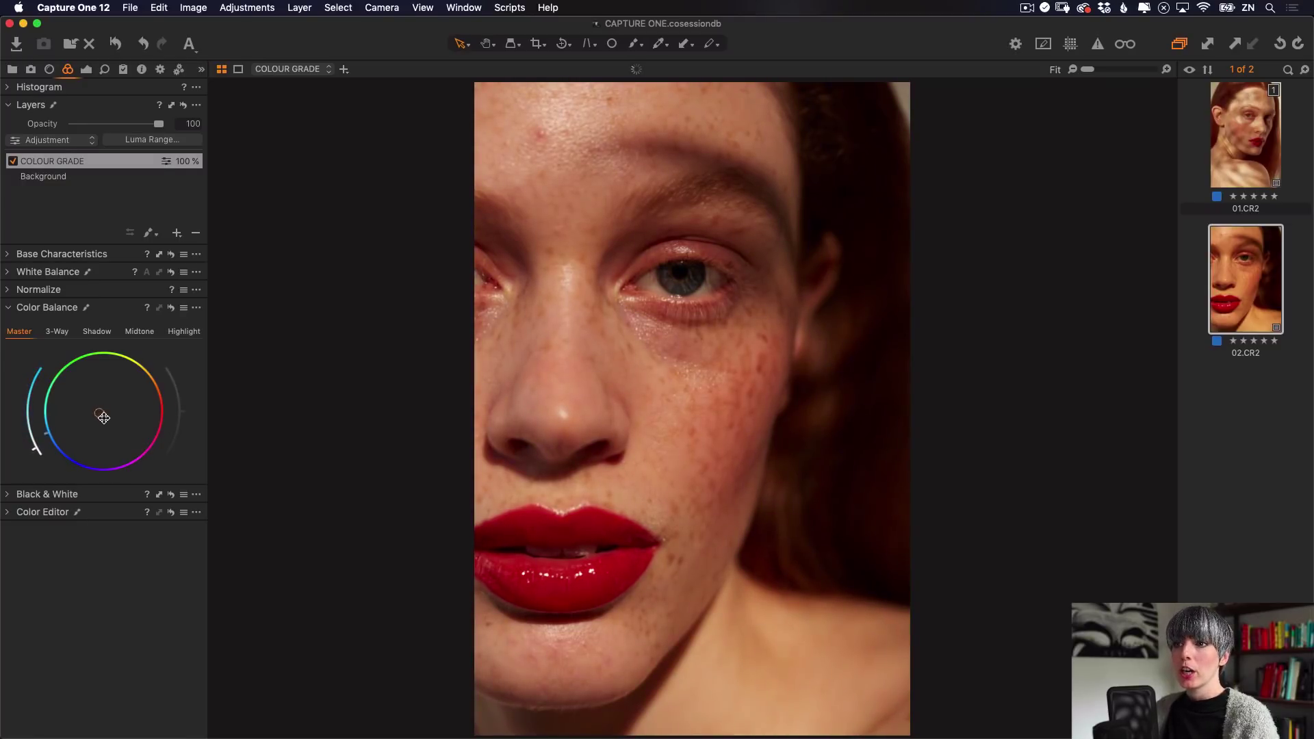
{"action": "left_click_drag", "start_coordinate": [37, 457], "coordinate": [107, 409]}
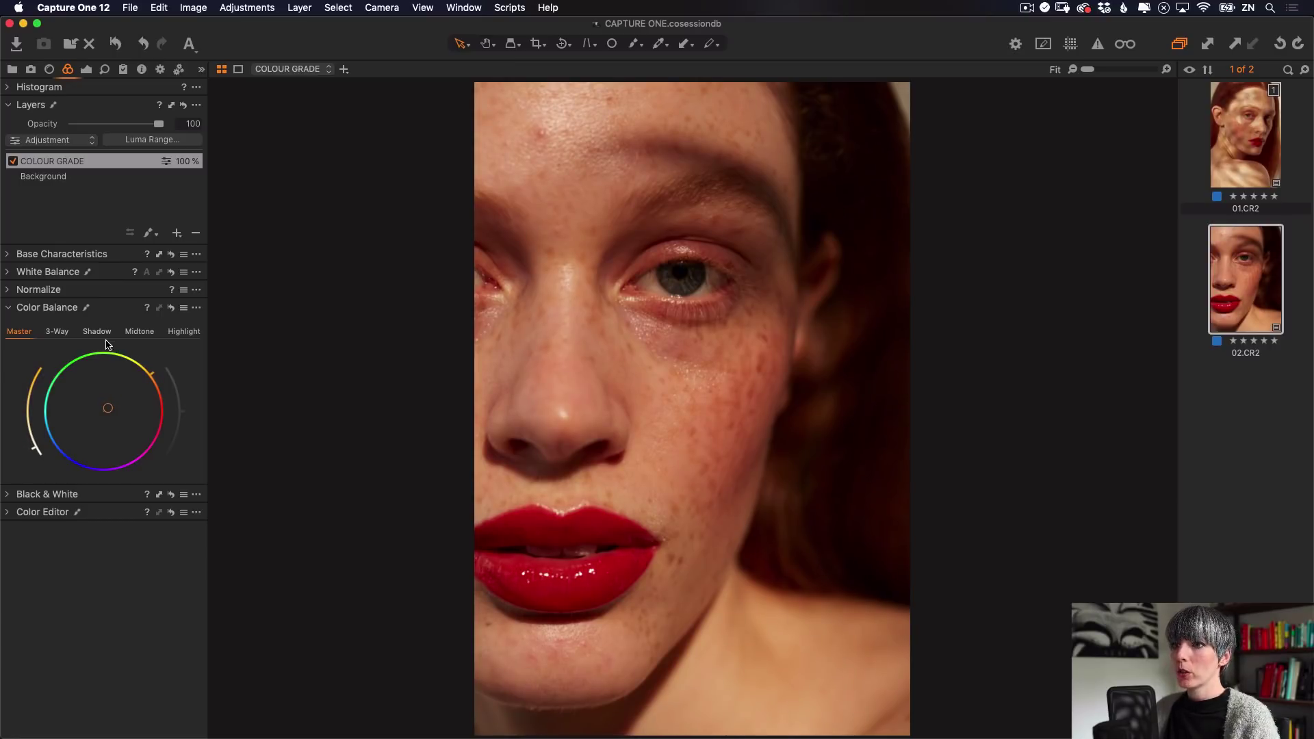
- Tint the shadows pinkish red with Color Balance and raise the shadow lightness slightly
{"action": "left_click", "coordinate": [58, 330]}
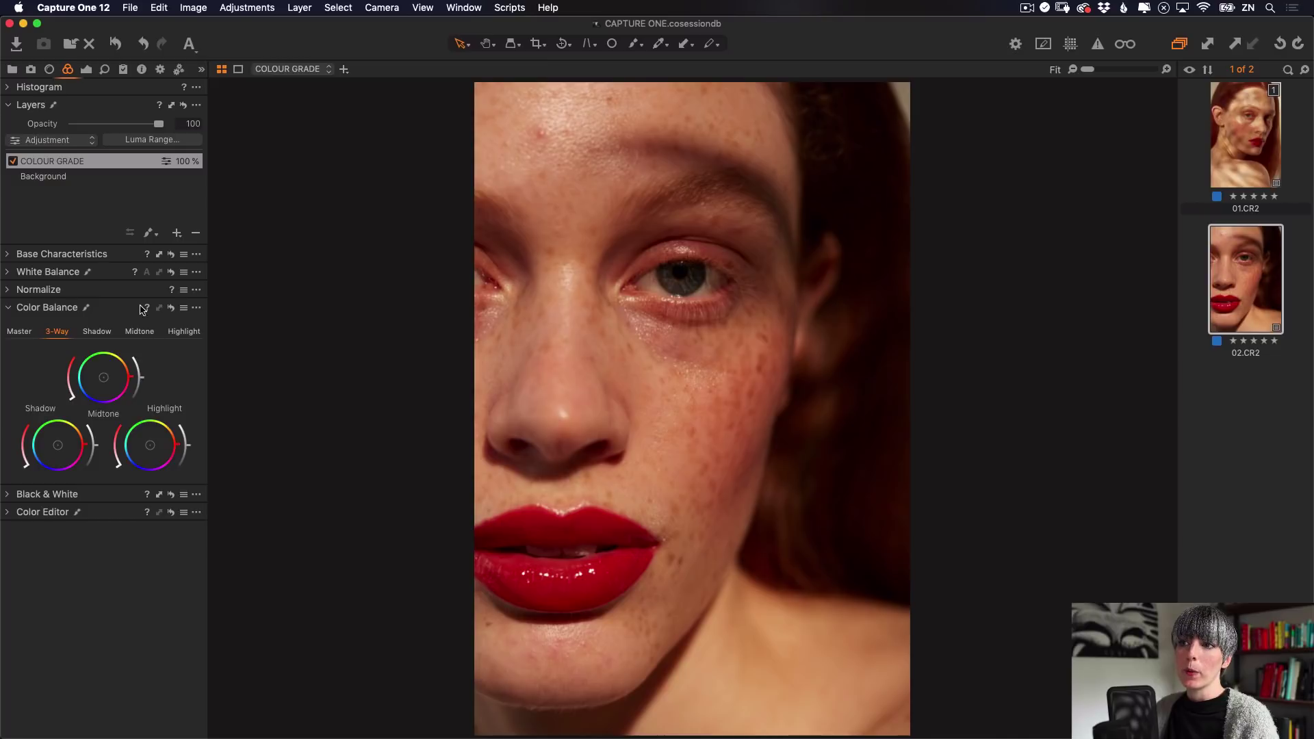
{"action": "left_click", "coordinate": [97, 334]}
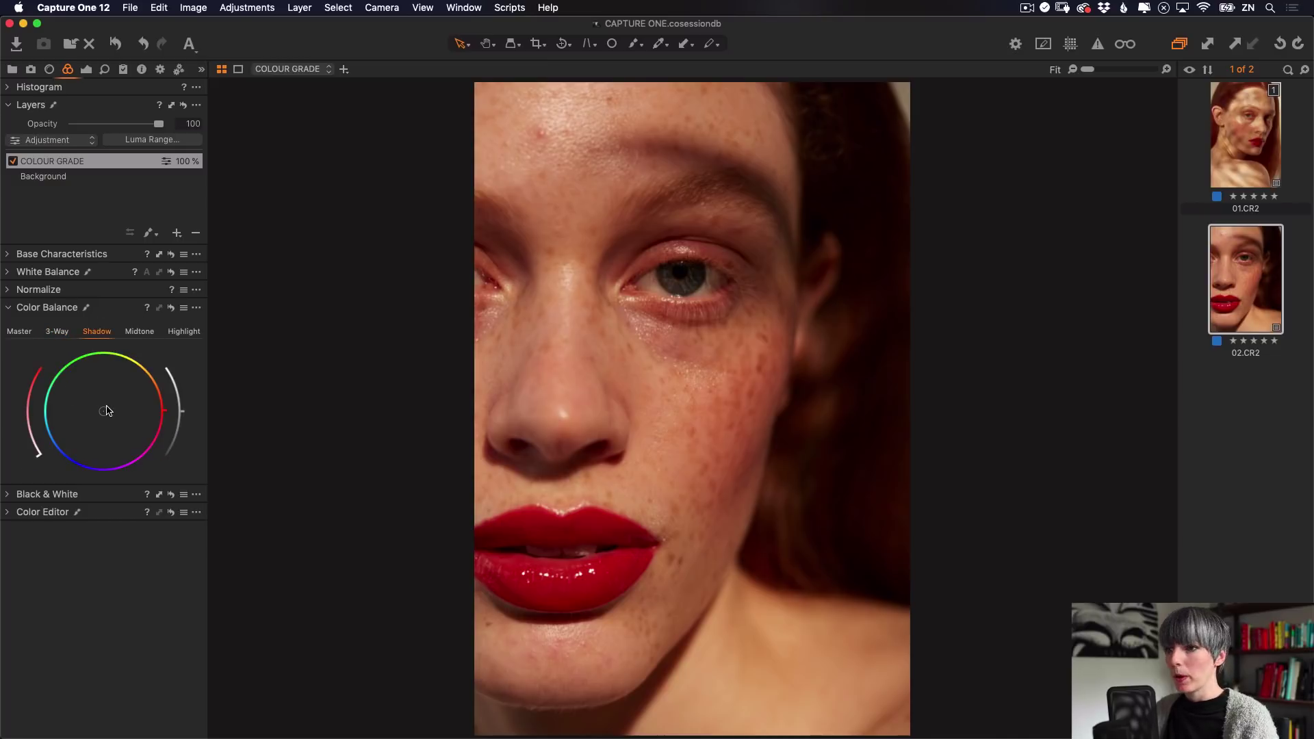
{"action": "left_click_drag", "start_coordinate": [105, 410], "coordinate": [122, 424]}
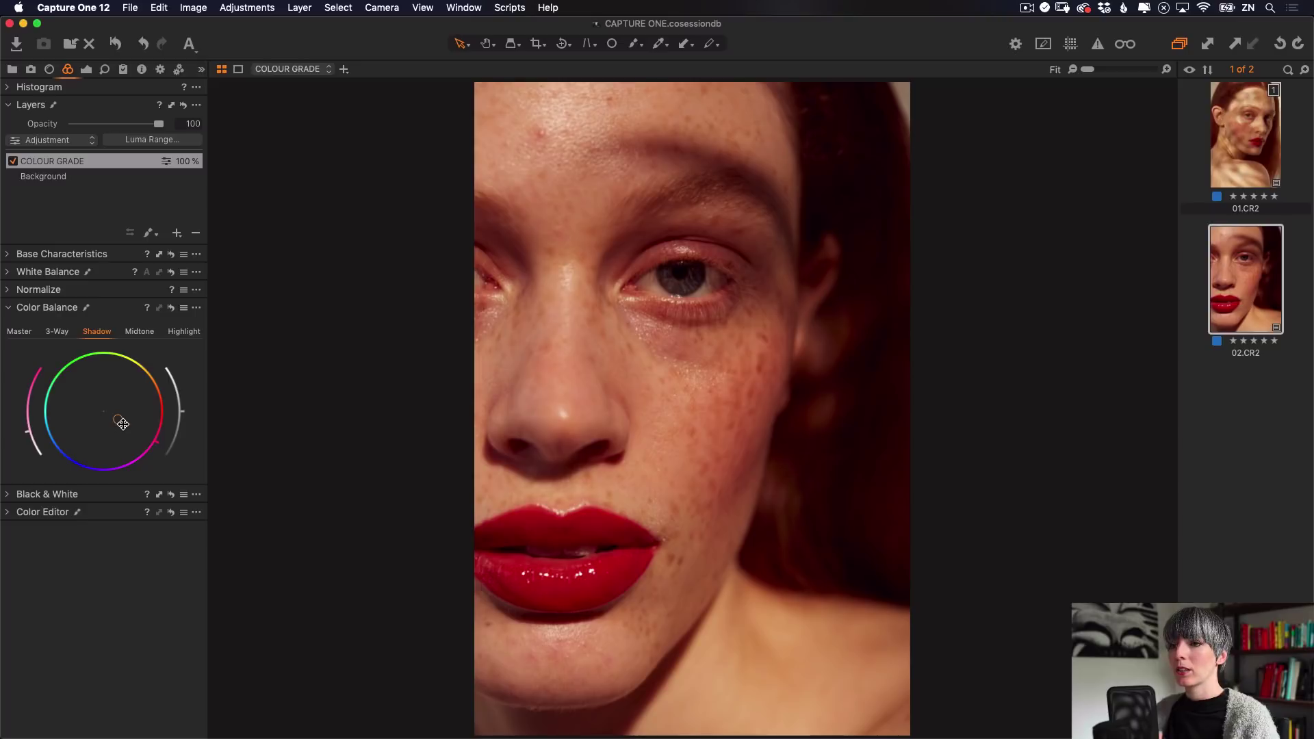
{"action": "mouse_move", "coordinate": [123, 425]}
{"action": "left_mouse_down"}
{"action": "mouse_move", "coordinate": [130, 412]}
{"action": "mouse_move", "coordinate": [133, 426]}
{"action": "left_mouse_up"}
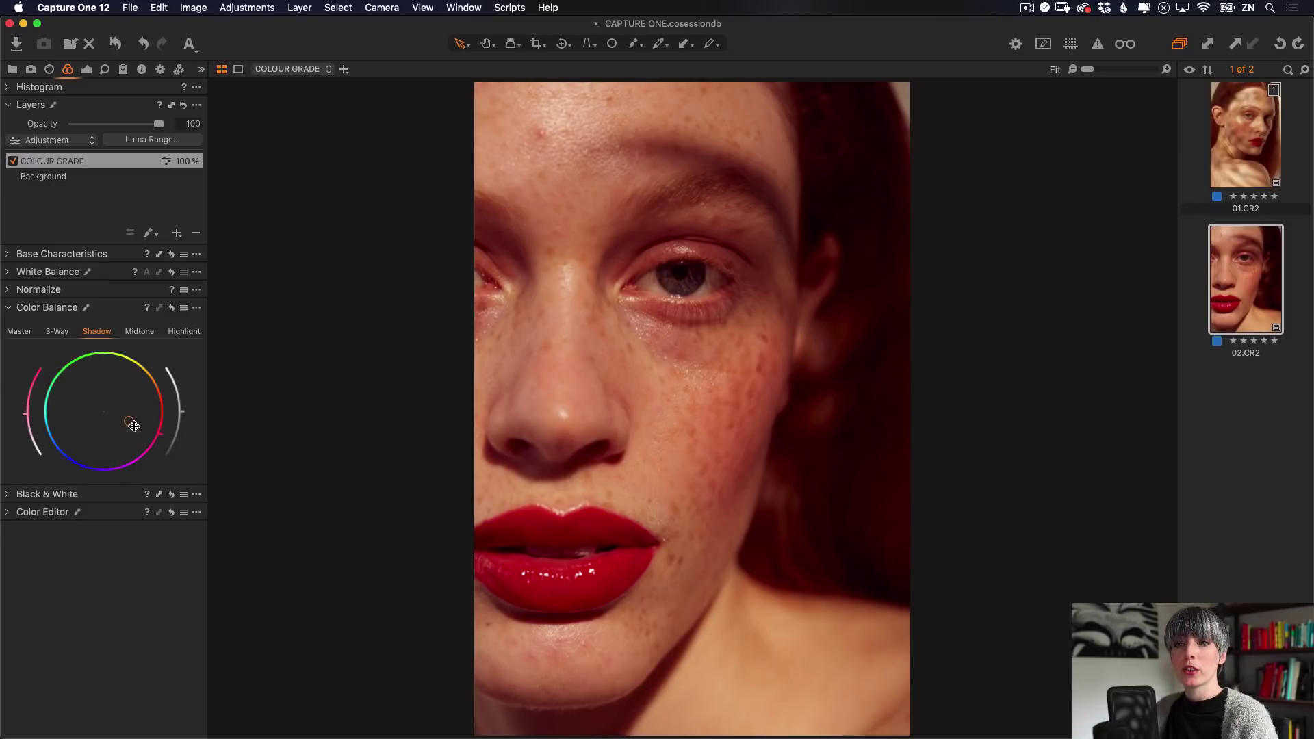
{"action": "left_click_drag", "start_coordinate": [133, 426], "coordinate": [132, 425]}
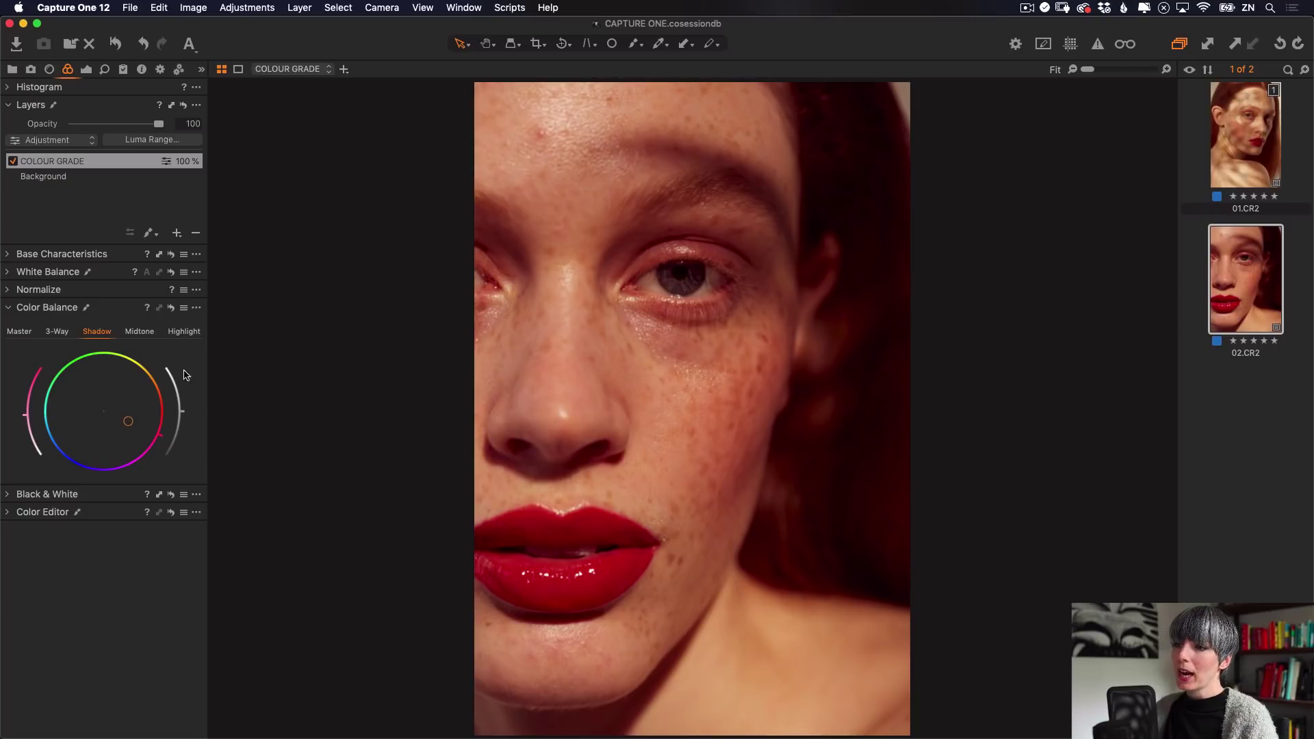
{"action": "mouse_move", "coordinate": [204, 415]}
{"action": "left_mouse_down"}
{"action": "mouse_move", "coordinate": [205, 396]}
{"action": "mouse_move", "coordinate": [193, 463]}
{"action": "mouse_move", "coordinate": [205, 419]}
{"action": "left_mouse_up"}
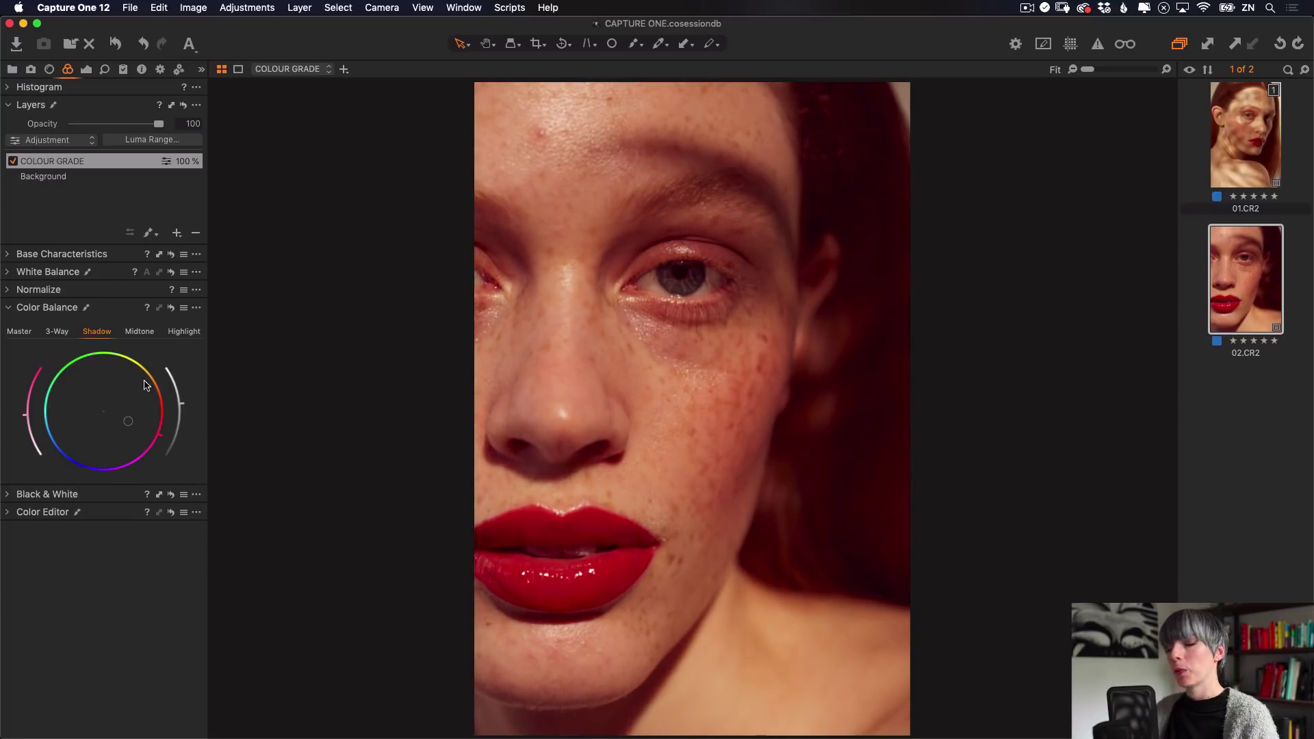
- Give the midtones a slight red-orange tint in Color Balance and darken them slightly
{"action": "left_click", "coordinate": [144, 332]}
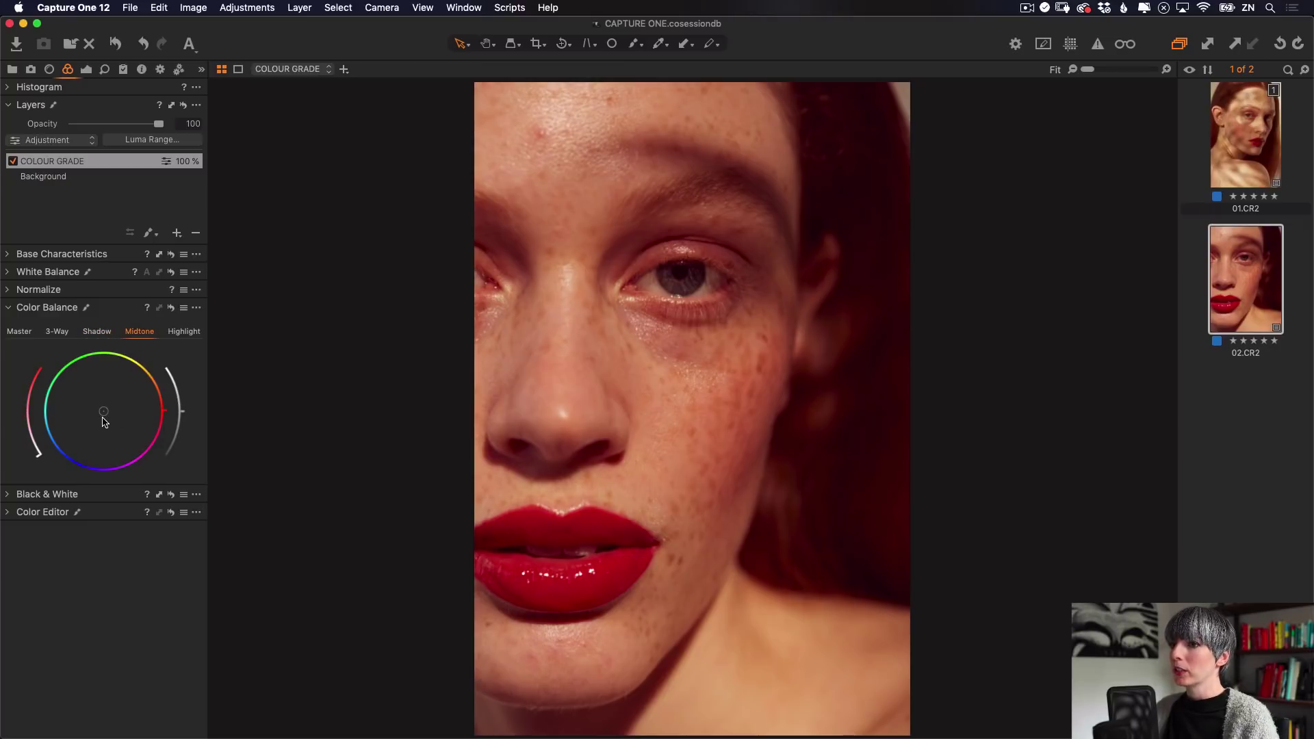
{"action": "mouse_move", "coordinate": [105, 415]}
{"action": "left_mouse_down"}
{"action": "mouse_move", "coordinate": [87, 420]}
{"action": "mouse_move", "coordinate": [91, 405]}
{"action": "mouse_move", "coordinate": [111, 413]}
{"action": "left_mouse_up"}
{"action": "mouse_move", "coordinate": [191, 419]}
{"action": "left_mouse_down"}
{"action": "mouse_move", "coordinate": [194, 454]}
{"action": "mouse_move", "coordinate": [200, 390]}
{"action": "mouse_move", "coordinate": [204, 440]}
{"action": "left_mouse_up"}
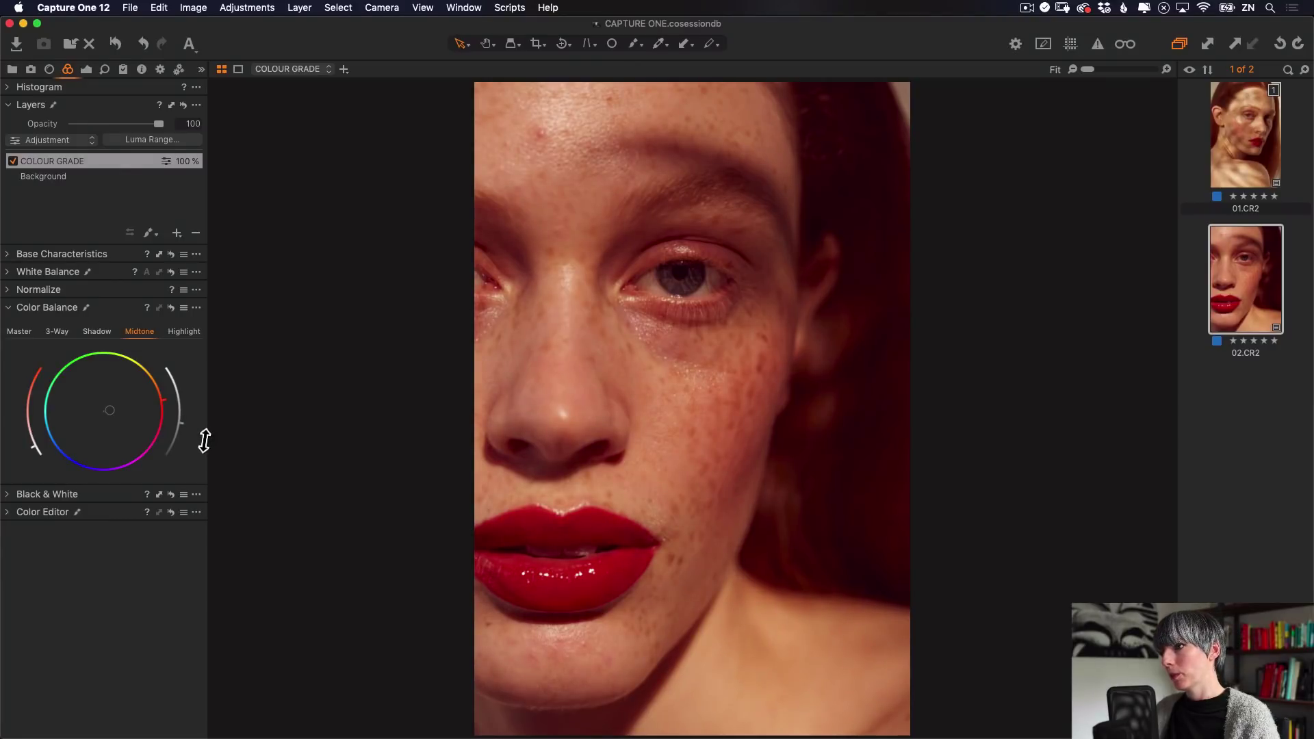
- Try yellow and warm tints on the Color Balance highlights, and shift them to a subtle green
{"action": "left_click", "coordinate": [184, 332]}
{"action": "left_click_drag", "start_coordinate": [106, 414], "coordinate": [110, 412]}
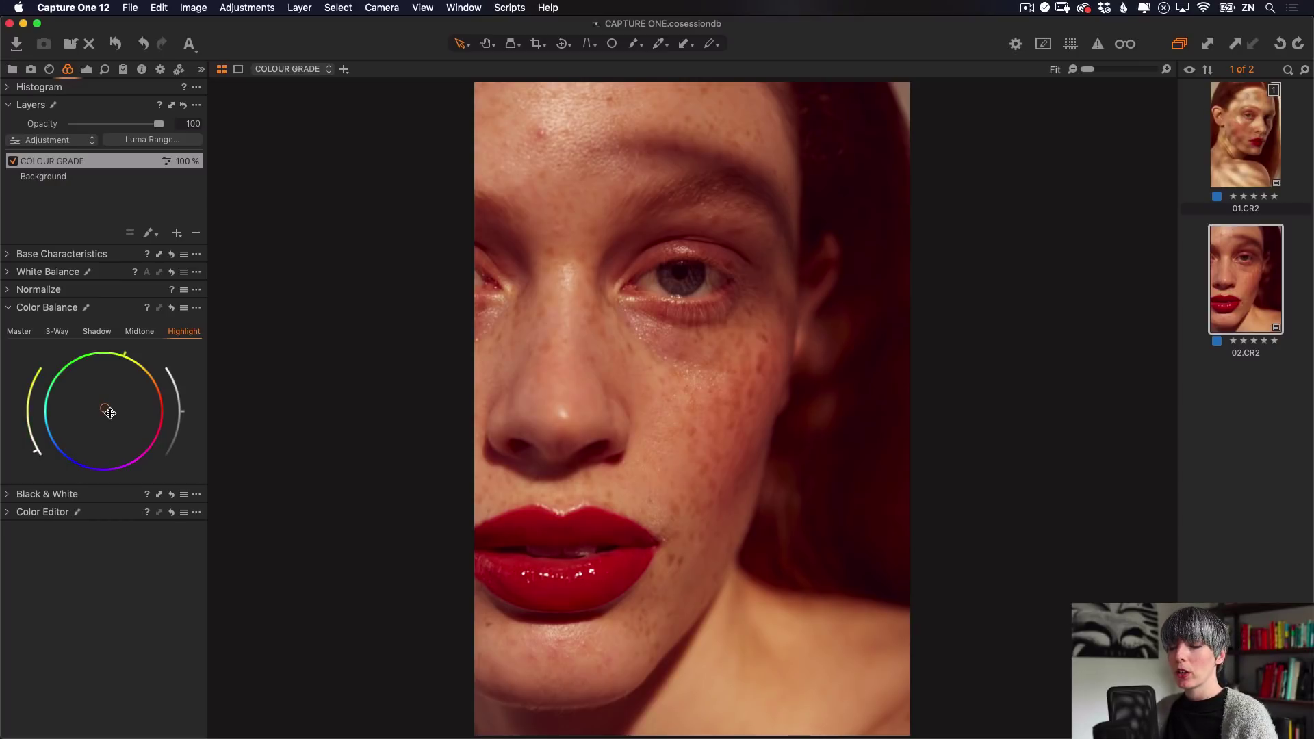
{"action": "left_click_drag", "start_coordinate": [109, 413], "coordinate": [111, 412]}
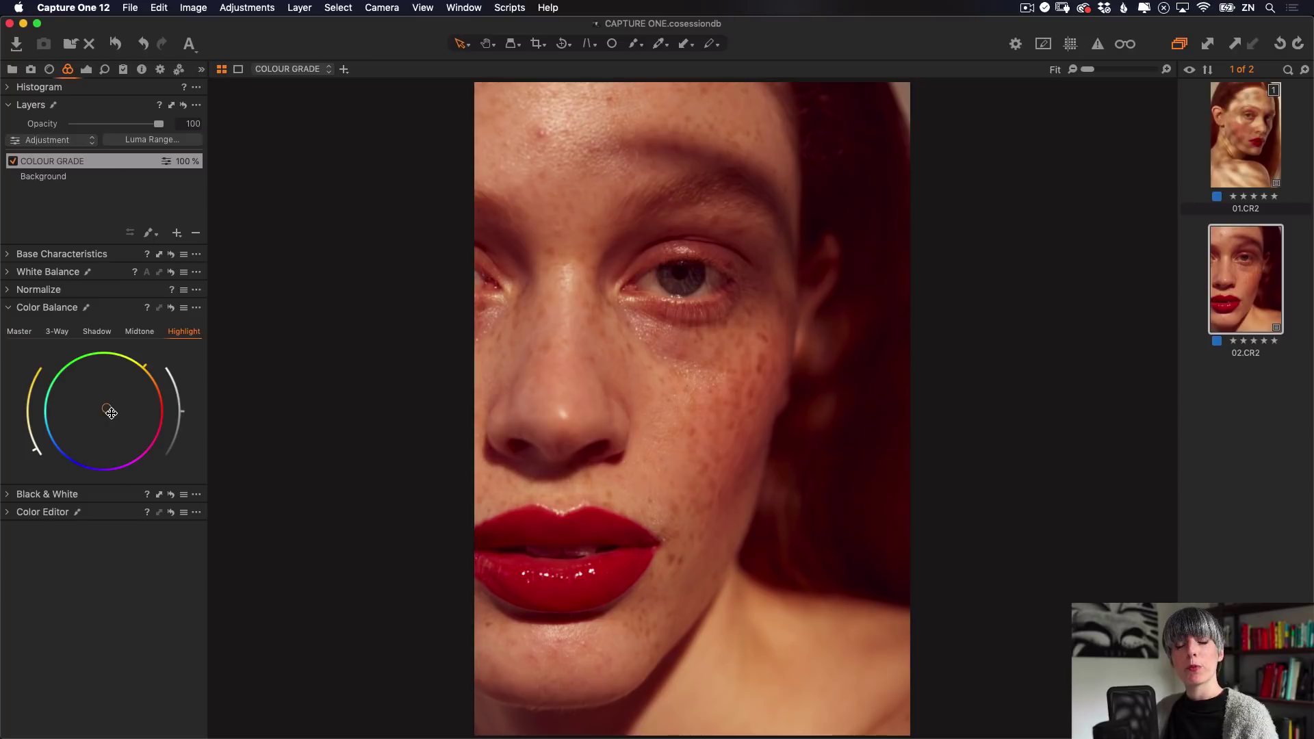
{"action": "left_click_drag", "start_coordinate": [111, 412], "coordinate": [97, 405]}
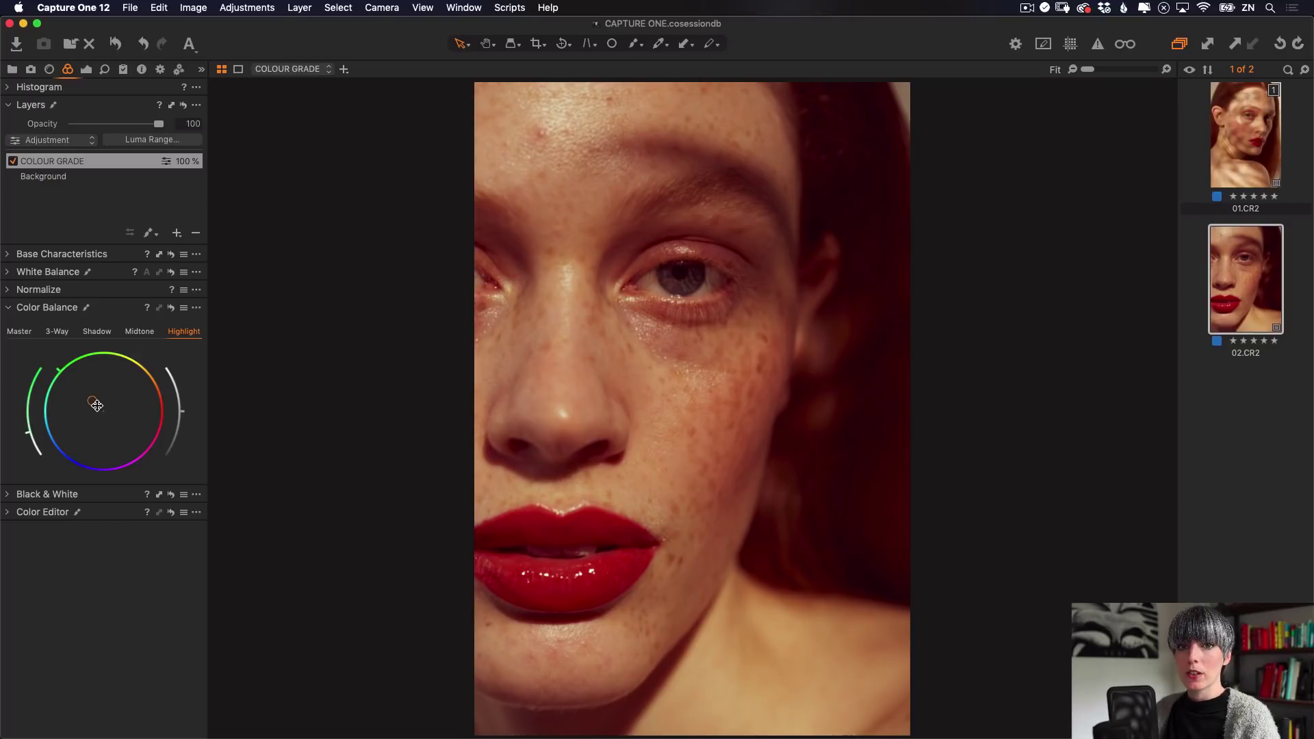
{"action": "mouse_move", "coordinate": [97, 405]}
{"action": "left_mouse_down"}
{"action": "mouse_move", "coordinate": [84, 376]}
{"action": "mouse_move", "coordinate": [100, 406]}
{"action": "left_mouse_up"}
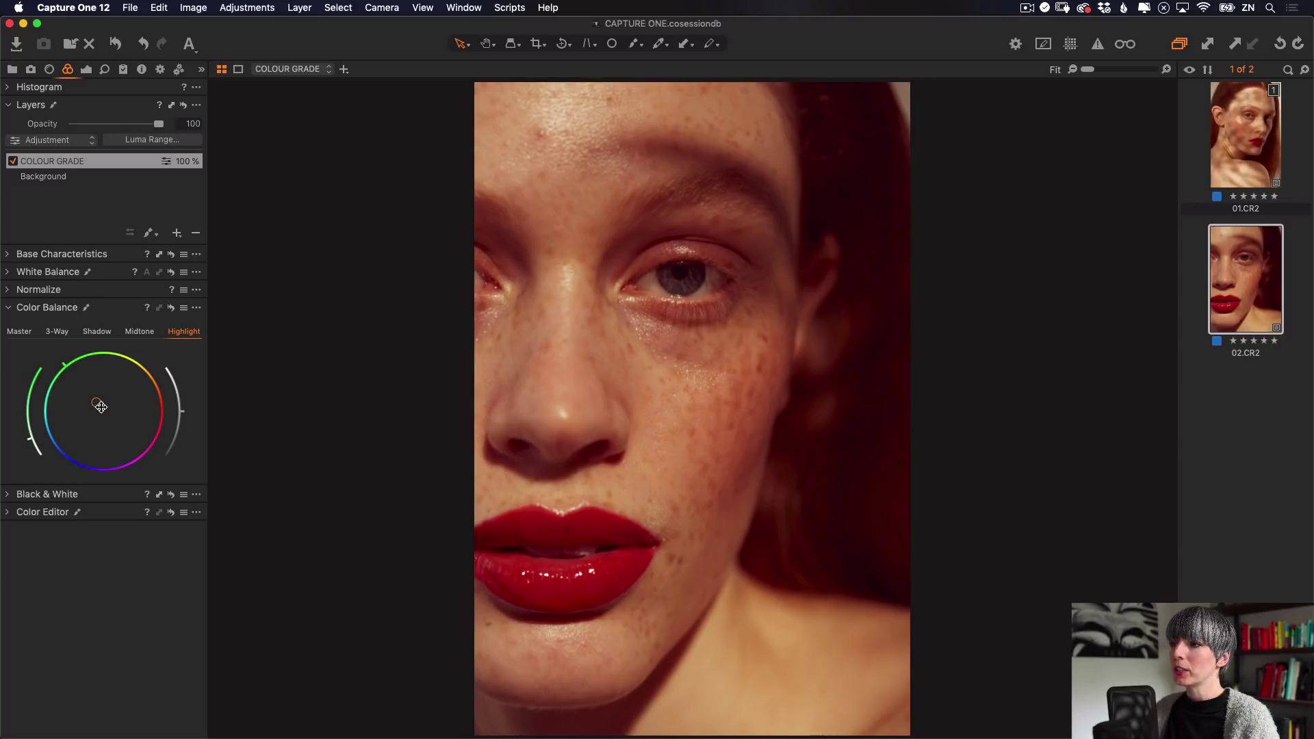
{"action": "left_click_drag", "start_coordinate": [101, 406], "coordinate": [100, 410]}
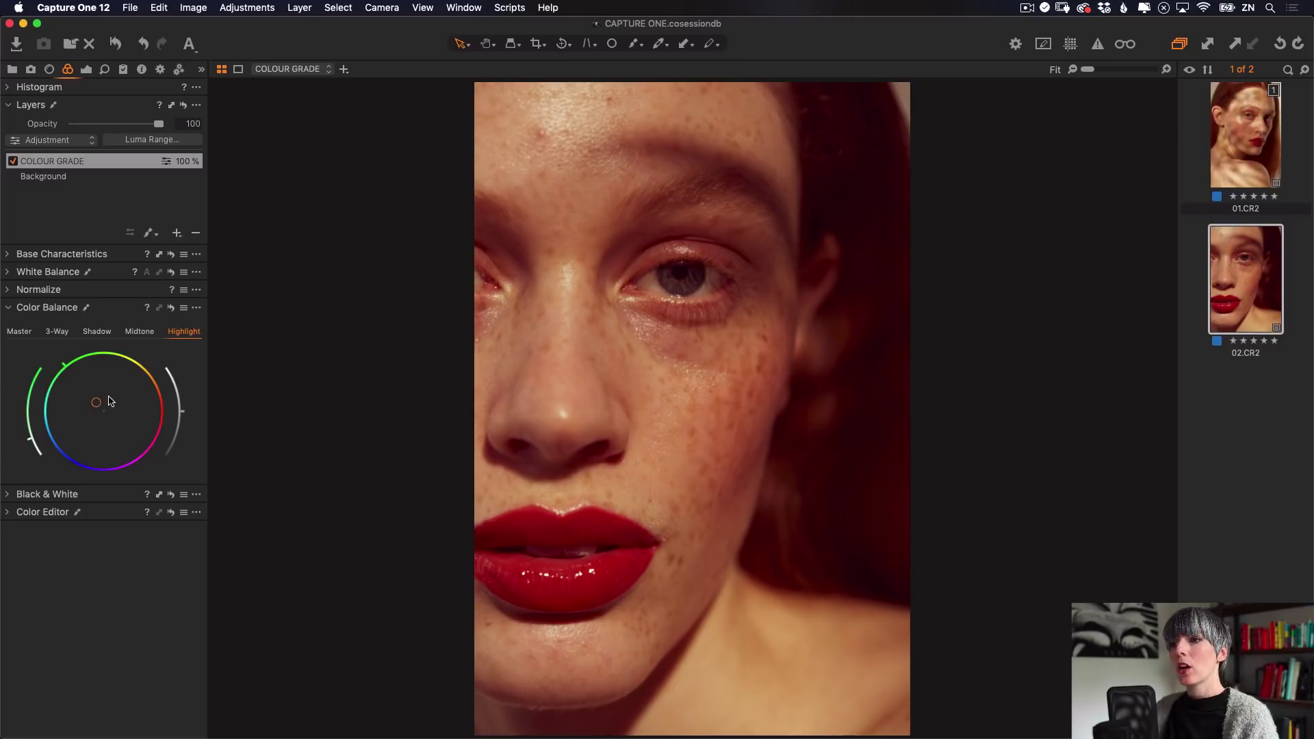
- Reduce the COLOUR GRADE layer's opacity to 76 and compare the image with and without the layer adjustments
{"action": "left_click", "coordinate": [14, 162]}
{"action": "left_click", "coordinate": [13, 162]}
{"action": "mouse_move", "coordinate": [158, 126]}
{"action": "left_mouse_down"}
{"action": "mouse_move", "coordinate": [131, 125]}
{"action": "mouse_move", "coordinate": [141, 127]}
{"action": "left_mouse_up"}
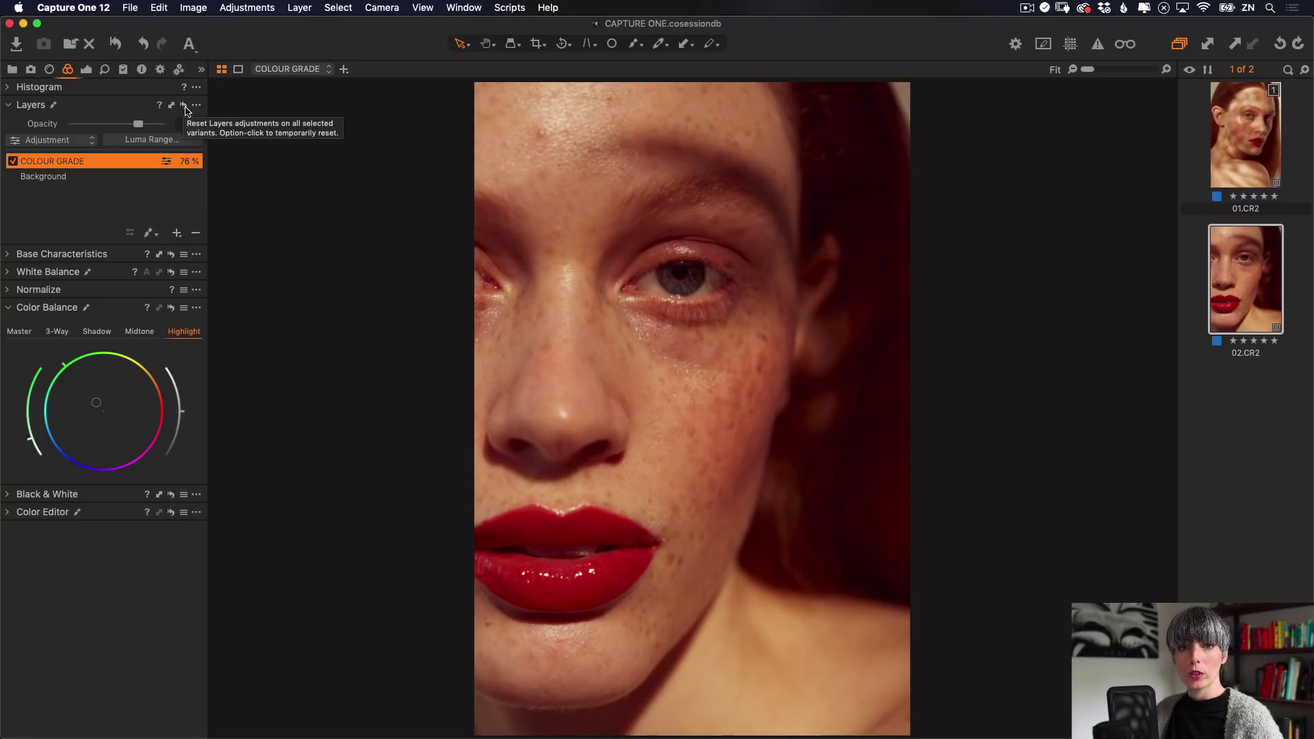
{"action": "left_click", "coordinate": [185, 107]}
{"action": "left_click", "coordinate": [184, 108]}
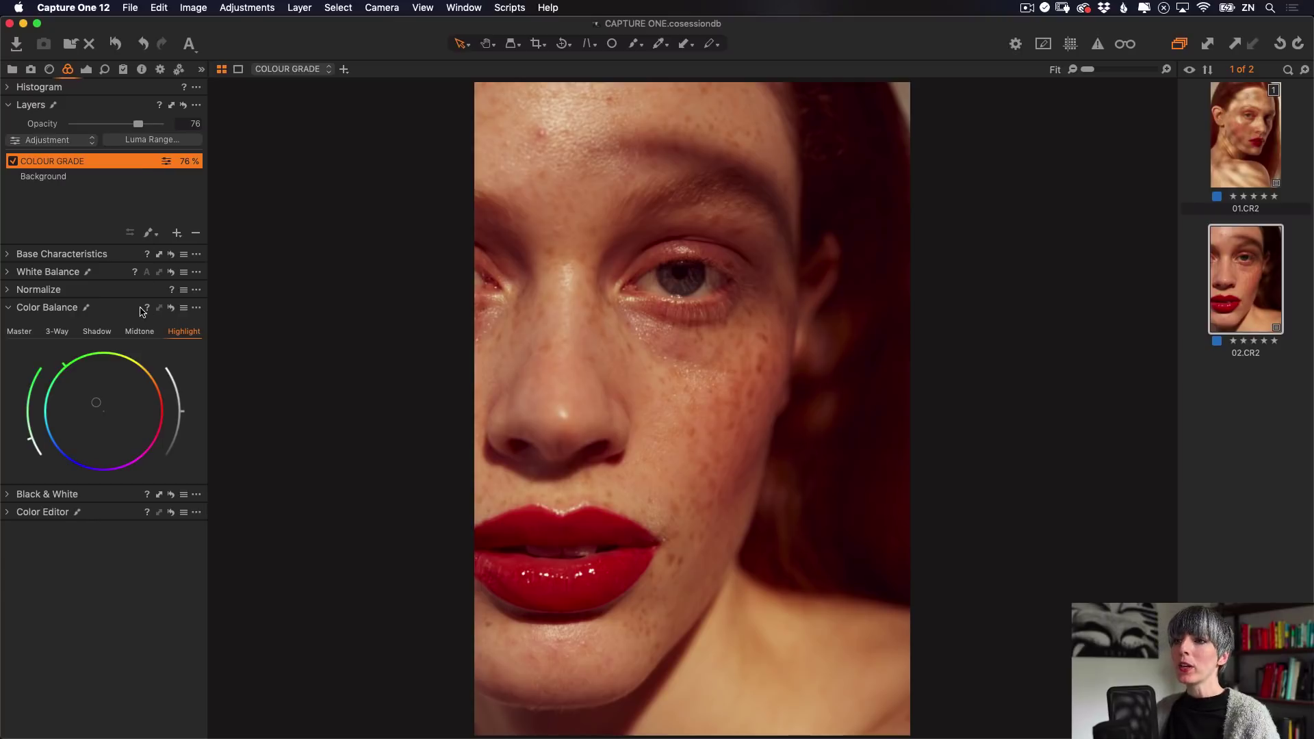
- Review the shadow, midtone and highlight color wheels, and move the highlight tint to a slight warm orange
{"action": "left_click", "coordinate": [96, 333]}
{"action": "left_click", "coordinate": [140, 334]}
{"action": "left_click", "coordinate": [183, 333]}
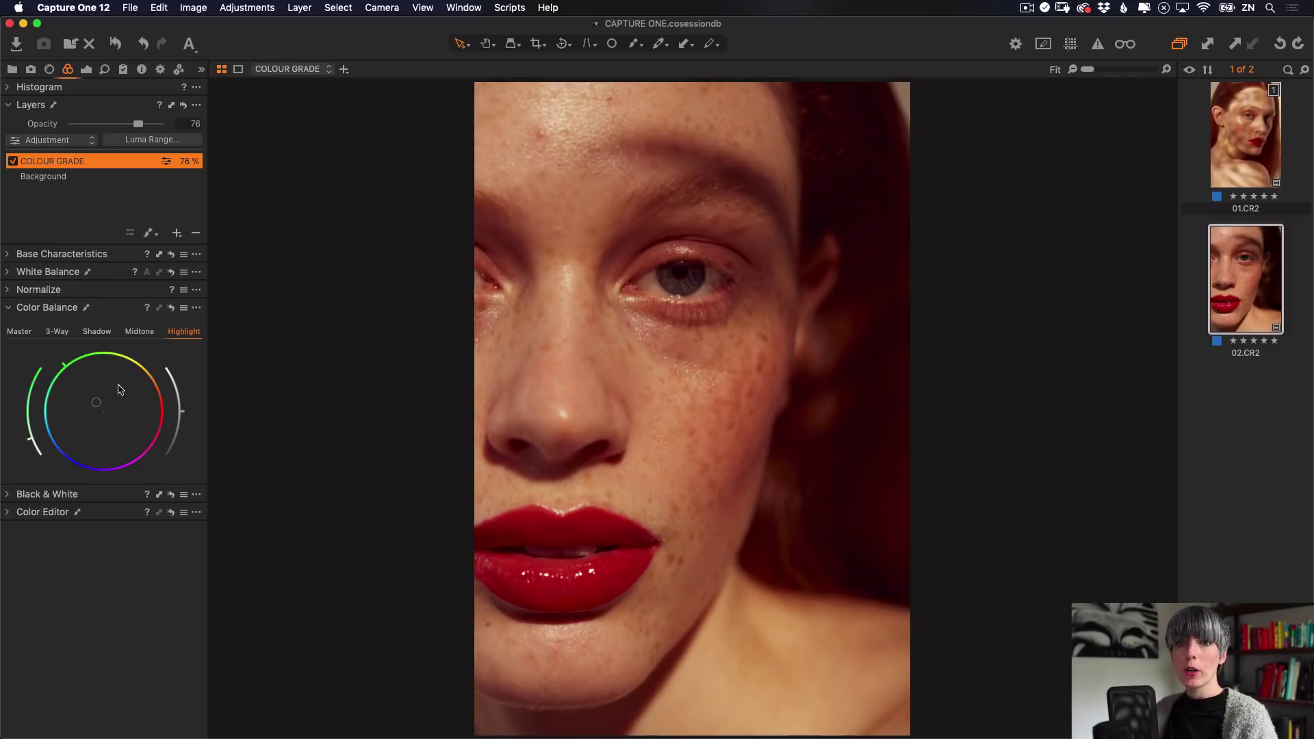
{"action": "mouse_move", "coordinate": [96, 406]}
{"action": "left_mouse_down"}
{"action": "mouse_move", "coordinate": [113, 425]}
{"action": "mouse_move", "coordinate": [96, 404]}
{"action": "mouse_move", "coordinate": [102, 423]}
{"action": "mouse_move", "coordinate": [119, 408]}
{"action": "mouse_move", "coordinate": [107, 409]}
{"action": "left_mouse_up"}
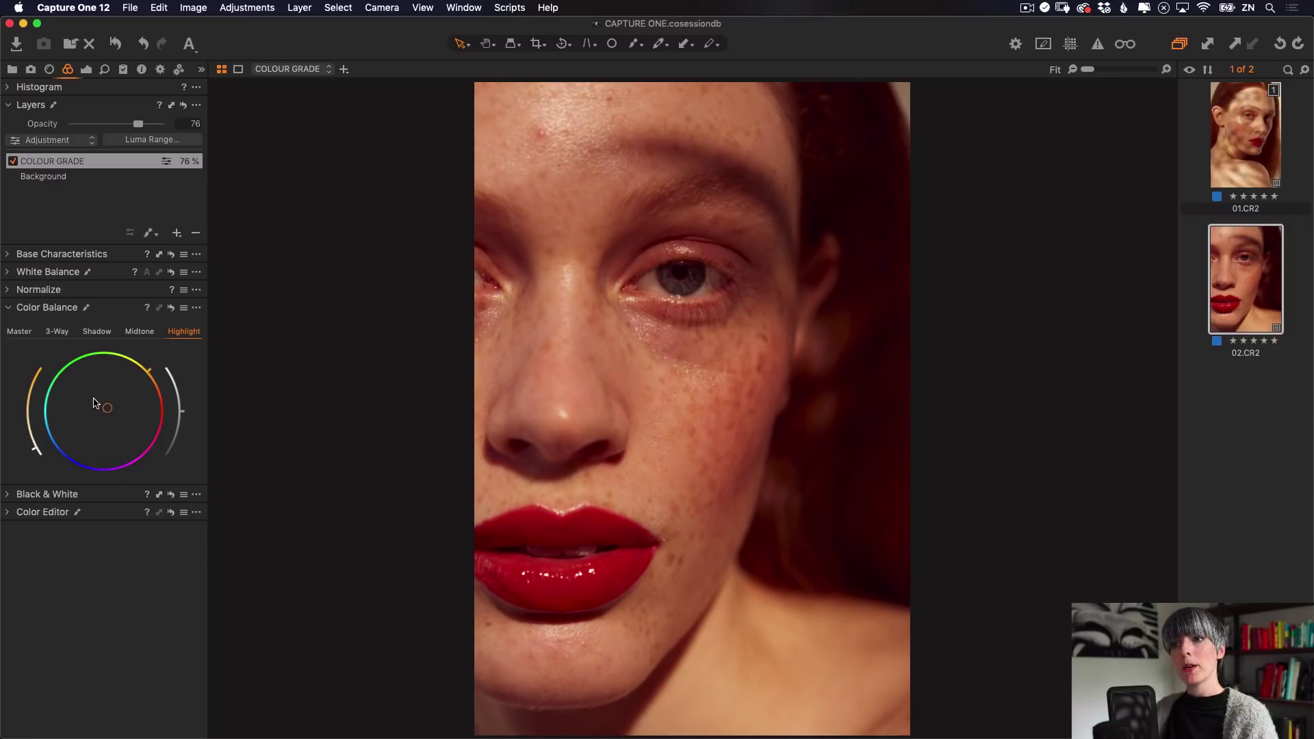